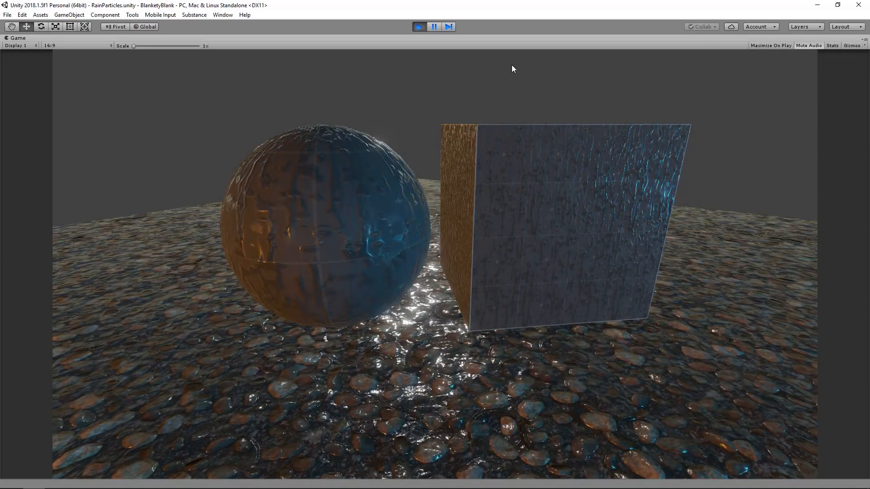
Step: Leave the maximised game view and show the properties of the PolyToots_Water_WindowRain material
click(434, 27)
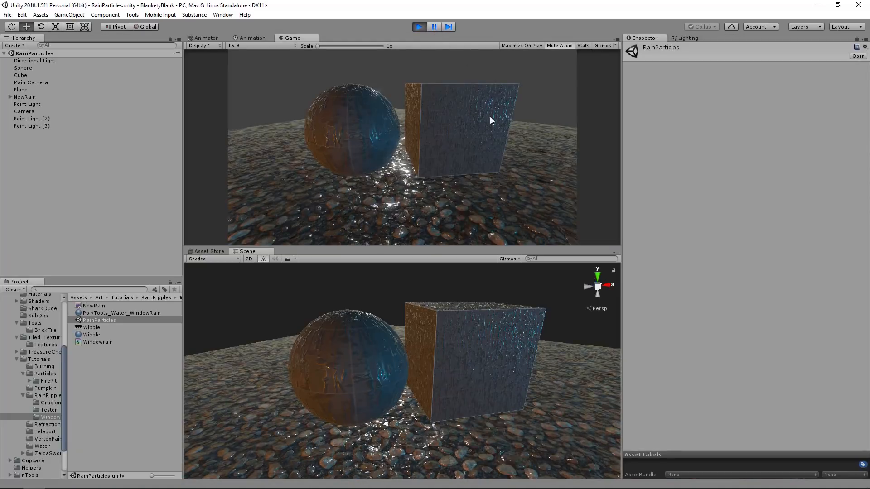
right_drag(501, 317, 495, 340)
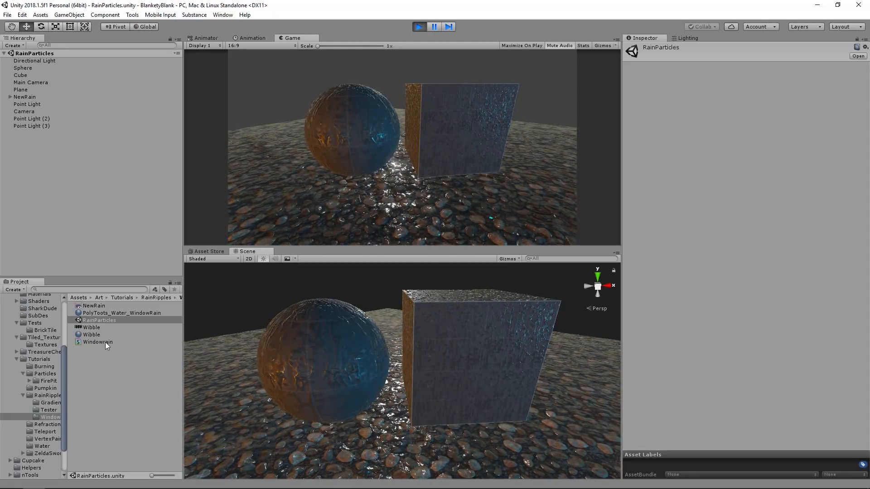
click(123, 314)
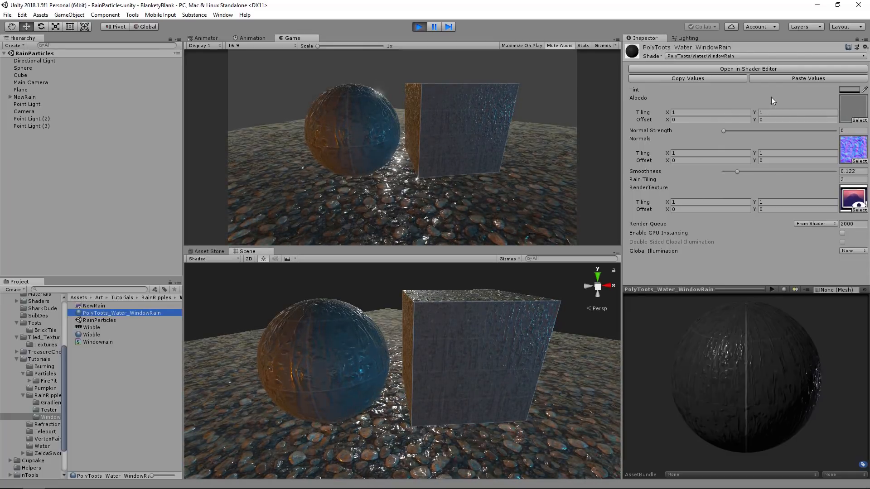
alt+drag(496, 306, 529, 320)
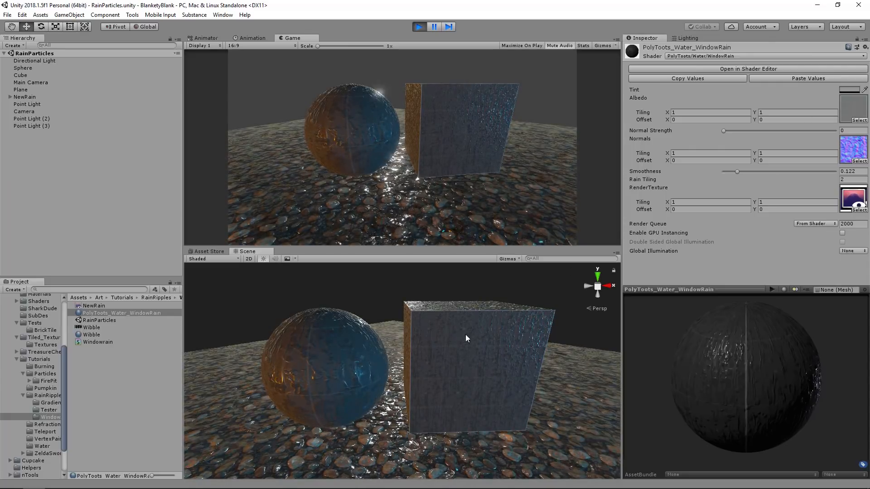
Step: Set the rain material's Normal Strength to 0
drag(766, 131, 703, 136)
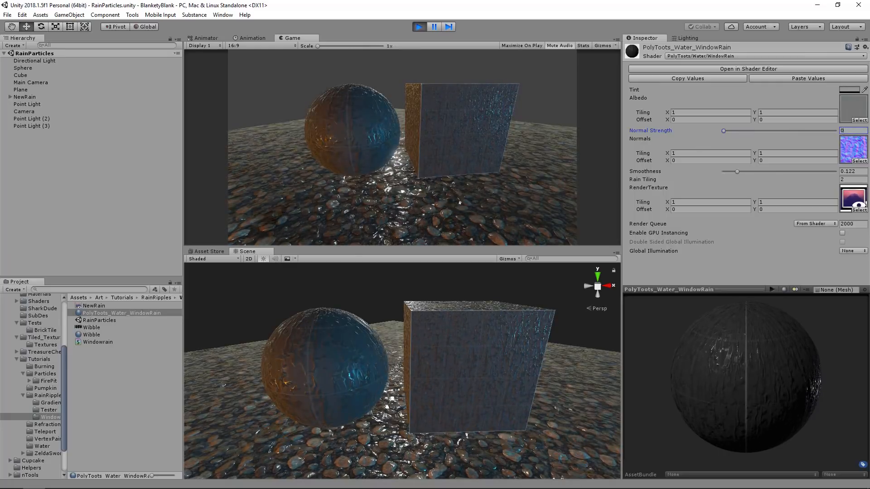
alt+drag(398, 352, 457, 357)
alt+drag(353, 337, 510, 334)
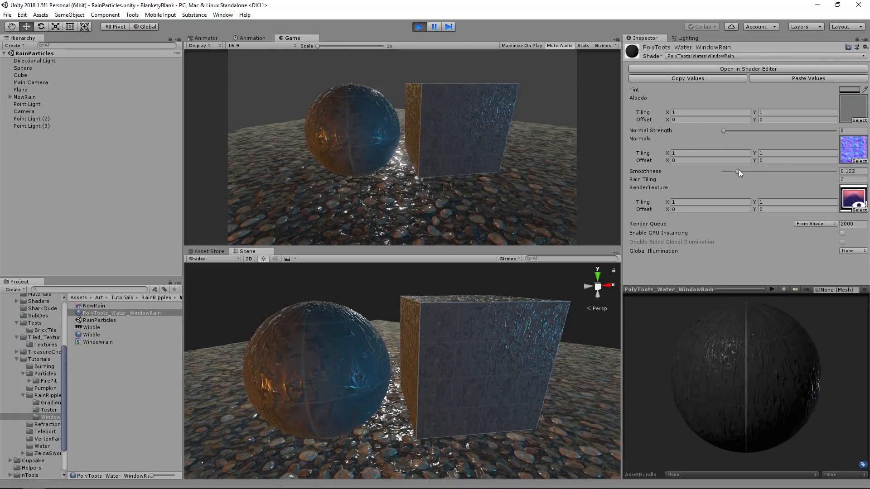
Step: Try the rain material's Smoothness at 0 and 1 and settle on 0.166
drag(736, 172, 709, 173)
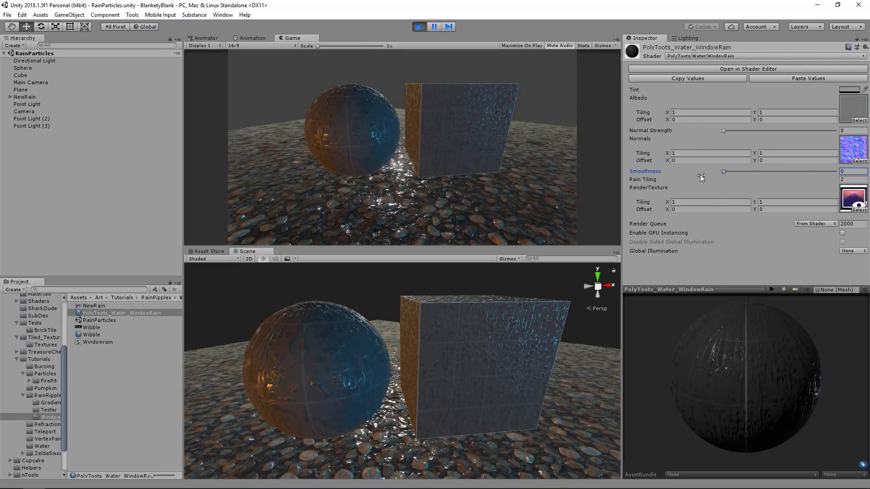
drag(723, 173, 839, 170)
scroll(408, 352, up, 5)
middle_drag(427, 353, 417, 330)
scroll(455, 350, up, 3)
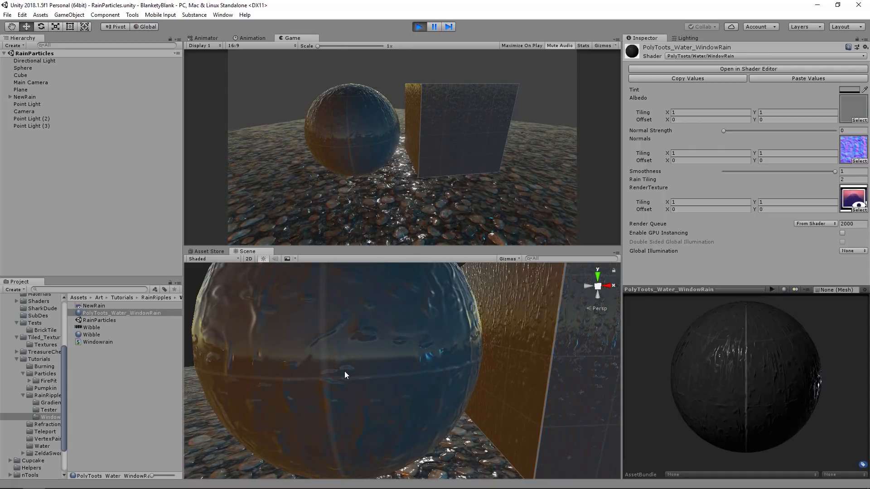
alt+scroll(451, 338, down, 5)
alt+drag(450, 338, 432, 373)
drag(834, 171, 745, 175)
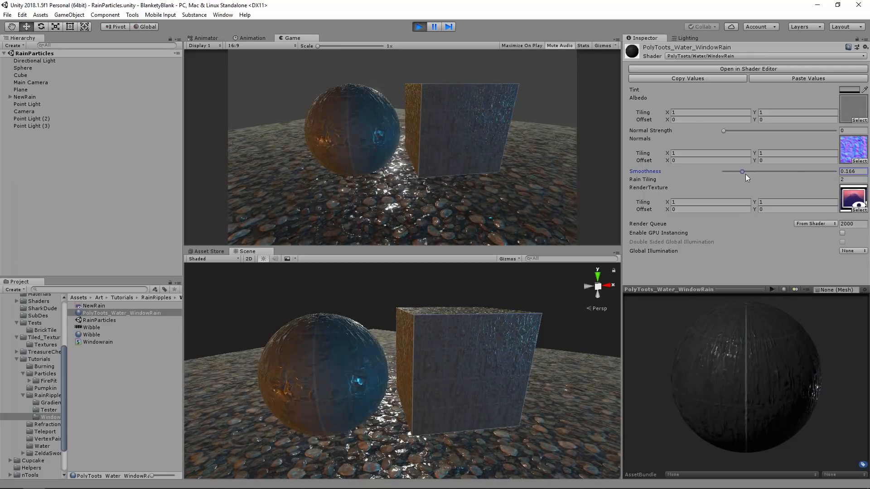
Step: Examine how the tiled rain streaks look up close and from a distance on the sphere and cube
click(851, 179)
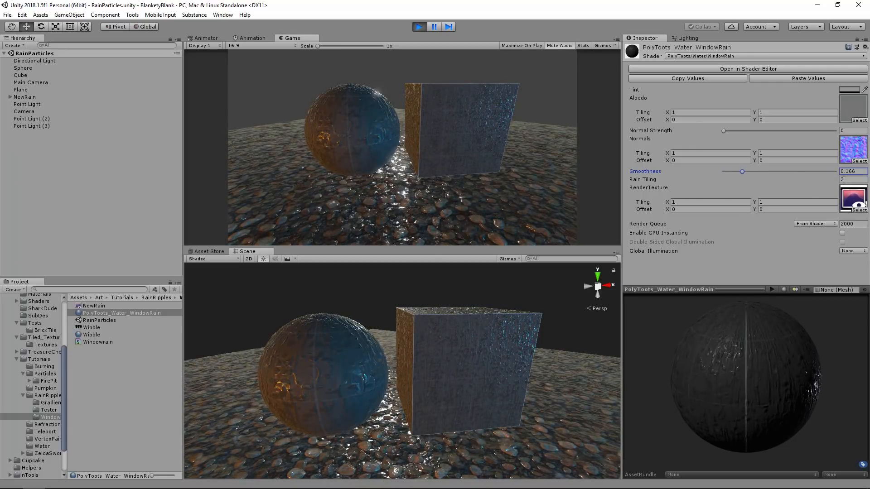
click(853, 180)
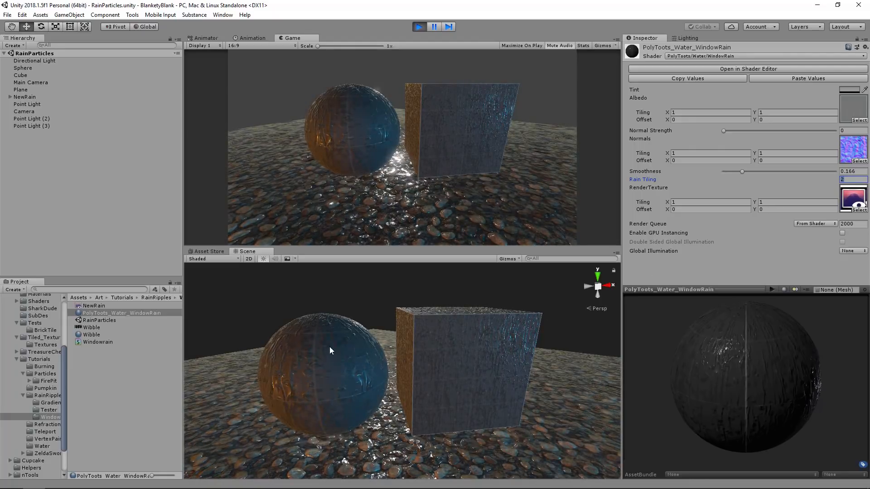
alt+drag(330, 347, 354, 338)
alt+right_drag(354, 338, 520, 344)
alt+right_drag(364, 365, 435, 350)
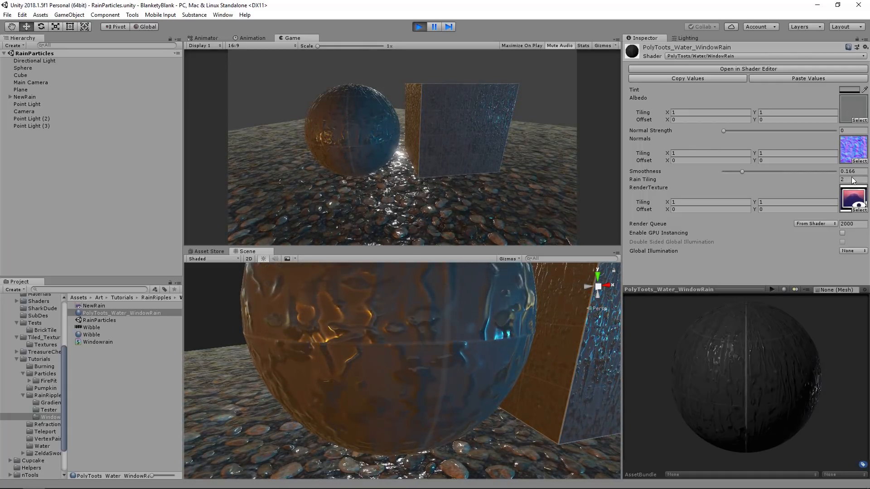
scroll(427, 354, down, 8)
middle_drag(427, 354, 409, 377)
alt+drag(410, 377, 417, 398)
alt+drag(458, 366, 369, 382)
alt+right_drag(369, 382, 421, 361)
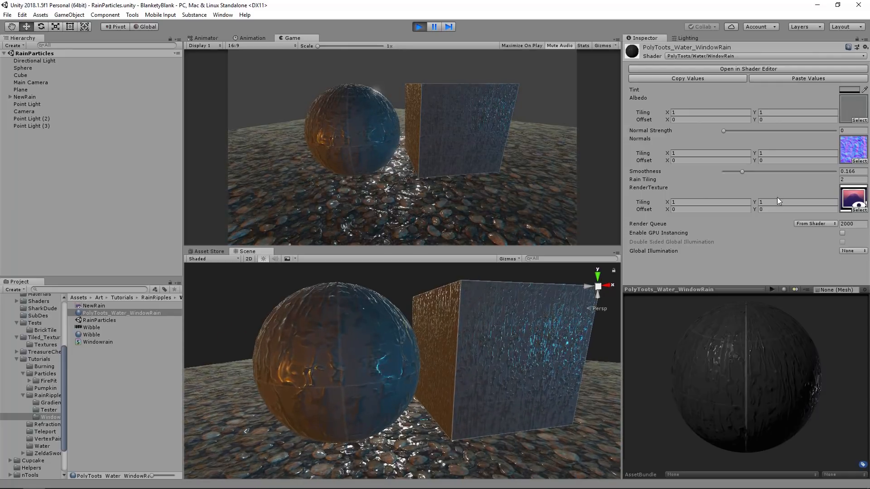
Step: Try a Rain Tiling of 1 on the rain material and set it back to 2
click(847, 179)
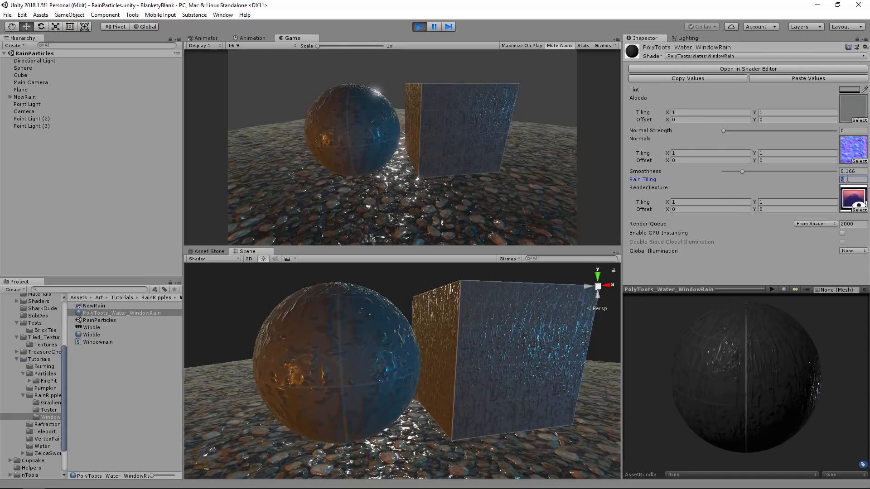
text(1)
drag(849, 180, 822, 180)
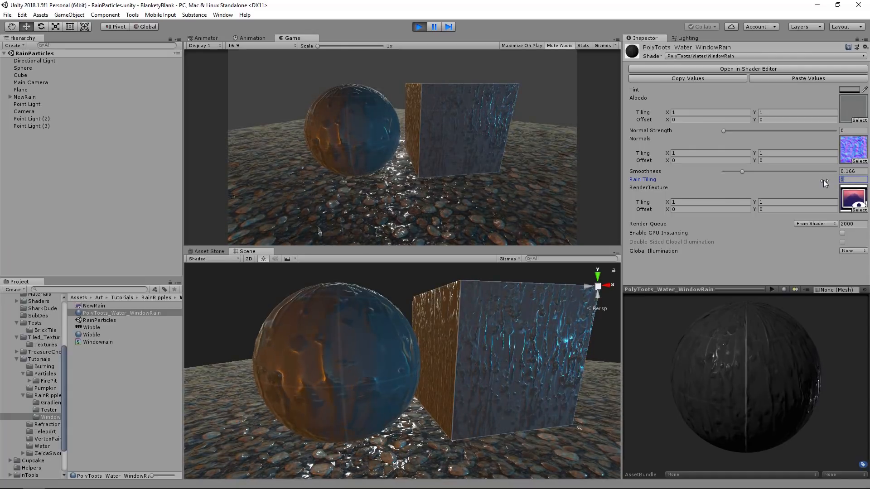
text(2)
key(Tab)
Step: Examine the rain streaks on the cube's faces up close with a Rain Tiling of 2
middle_drag(540, 329, 449, 333)
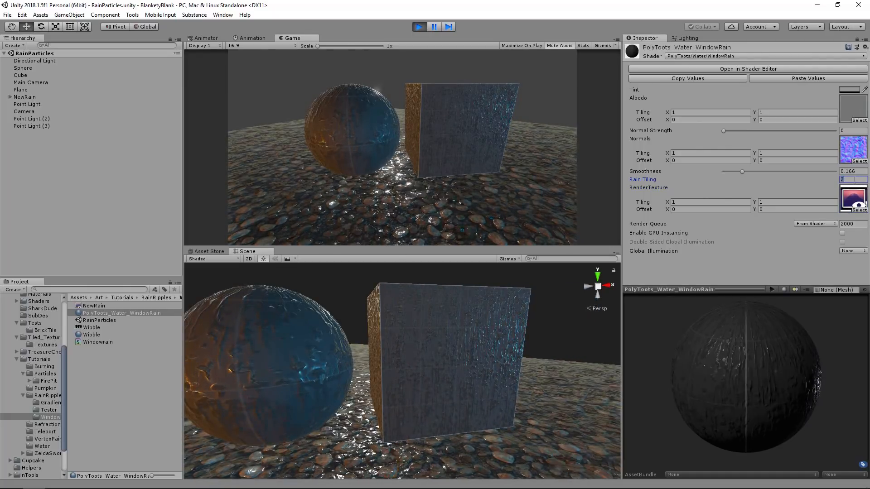
scroll(618, 273, up, 3)
drag(810, 180, 838, 183)
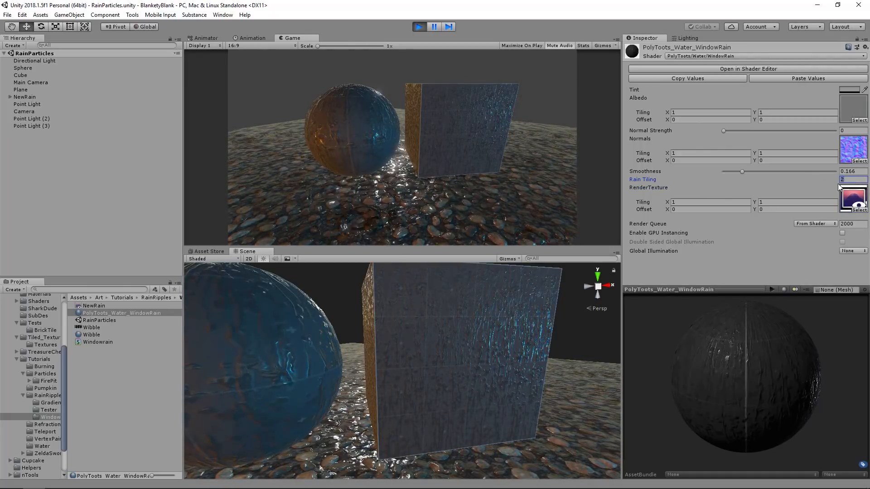
mouse_move(450, 369)
alt+mouse_down()
mouse_move(422, 343)
mouse_move(485, 297)
mouse_move(537, 317)
mouse_move(414, 365)
mouse_move(453, 365)
alt+mouse_up()
alt+drag(563, 304, 373, 409)
text(2)
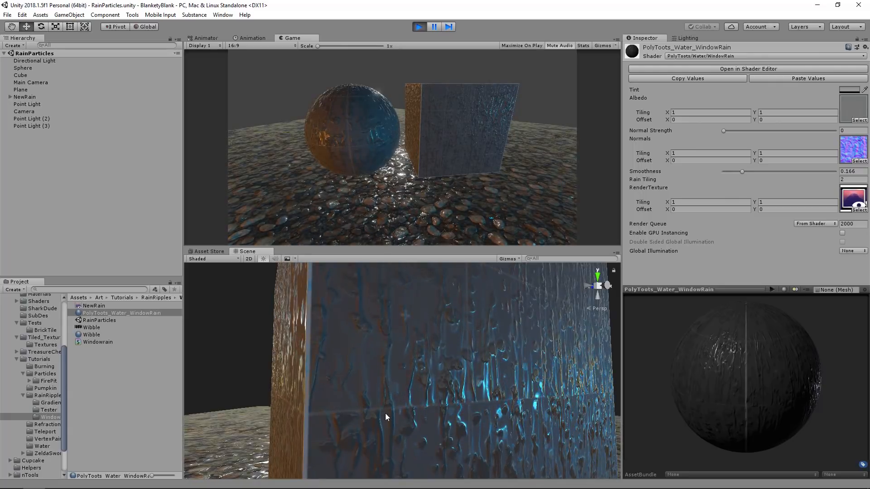
right_drag(499, 375, 428, 368)
key(s)
key(d)
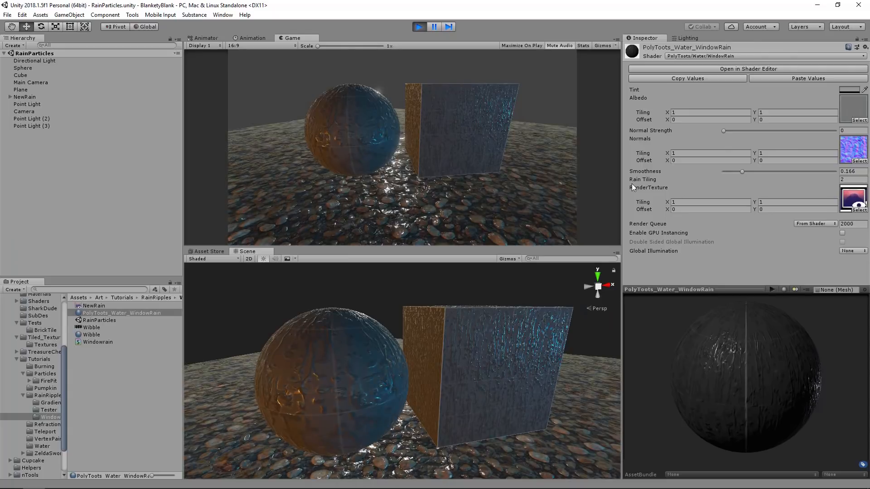
Step: Lighten the rain material's Tint to the grey B7B7B7
click(848, 90)
mouse_move(525, 253)
mouse_down()
mouse_move(526, 232)
mouse_move(515, 247)
mouse_up()
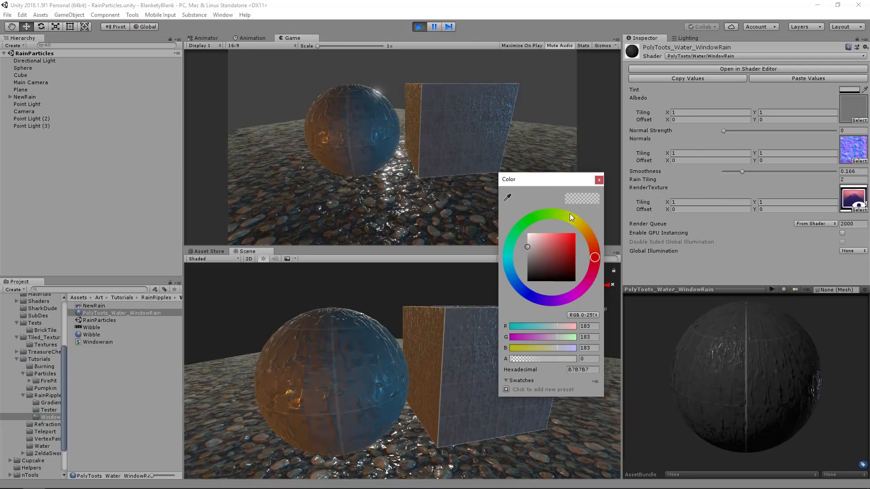
click(599, 180)
Step: Stop play mode and start a new untitled scene
alt+drag(473, 312, 477, 326)
scroll(477, 326, up, 2)
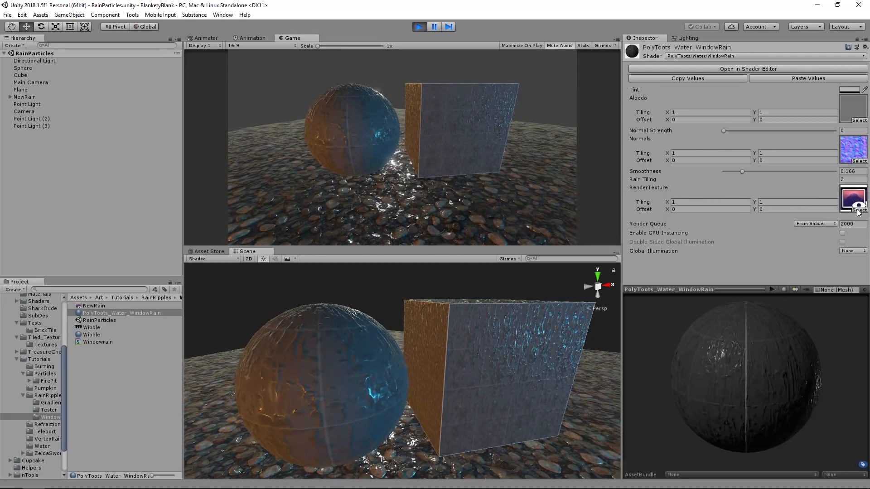
alt+drag(485, 332, 453, 337)
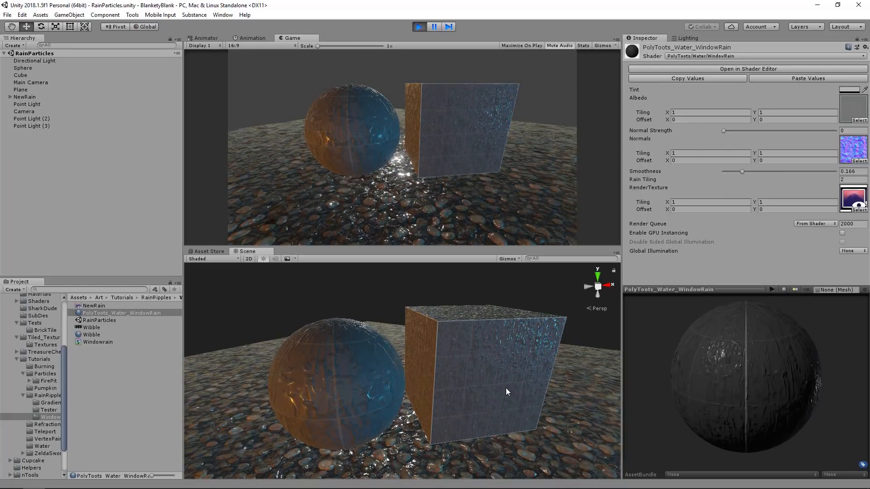
alt+drag(511, 375, 501, 369)
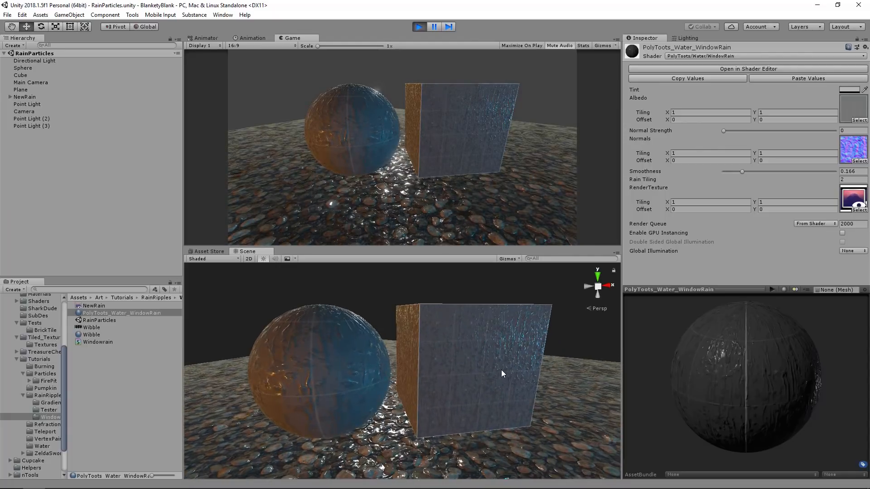
click(418, 26)
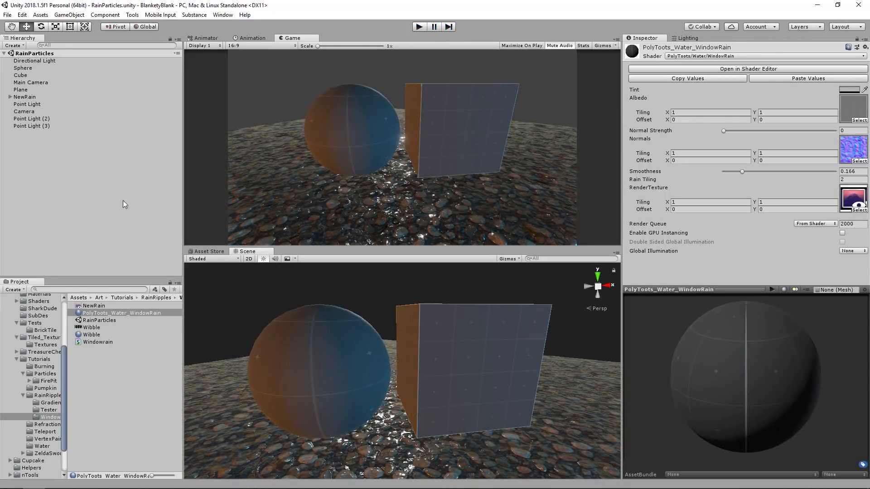
click(88, 183)
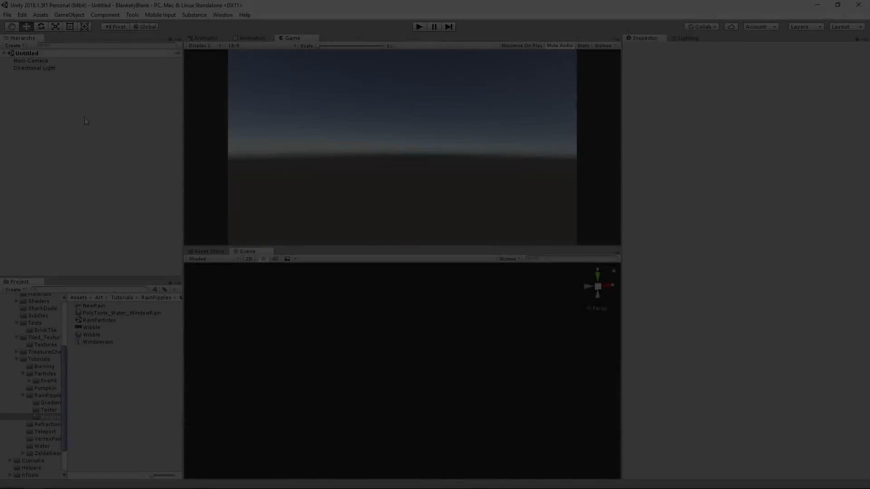
Step: Add a cube to the new scene
right_click(73, 113)
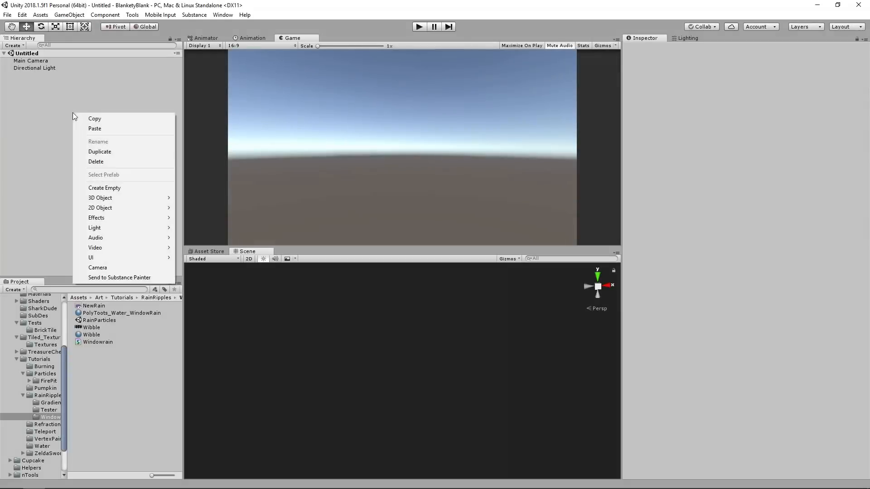
mouse_move(132, 198)
click(202, 198)
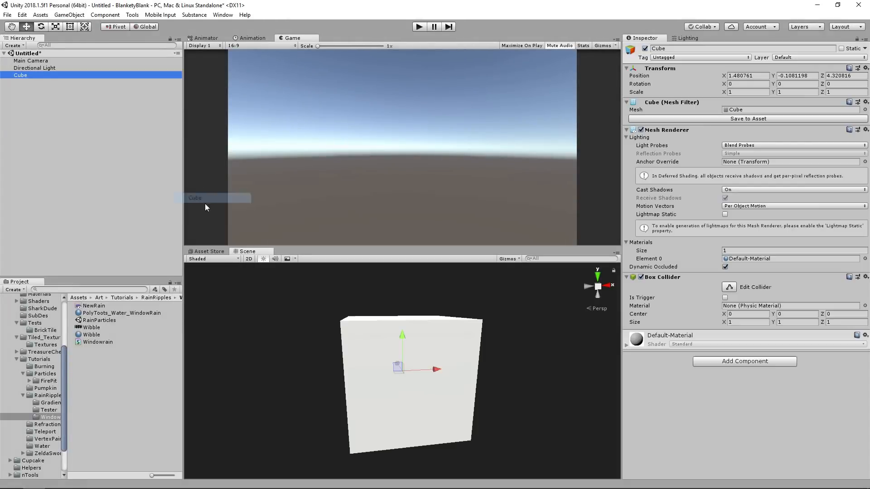
scroll(371, 371, down, 3)
alt+drag(372, 371, 161, 255)
Step: Add a second camera at the scene's root and move it away from the cube to about X 11.65, Z 1.09
click(53, 104)
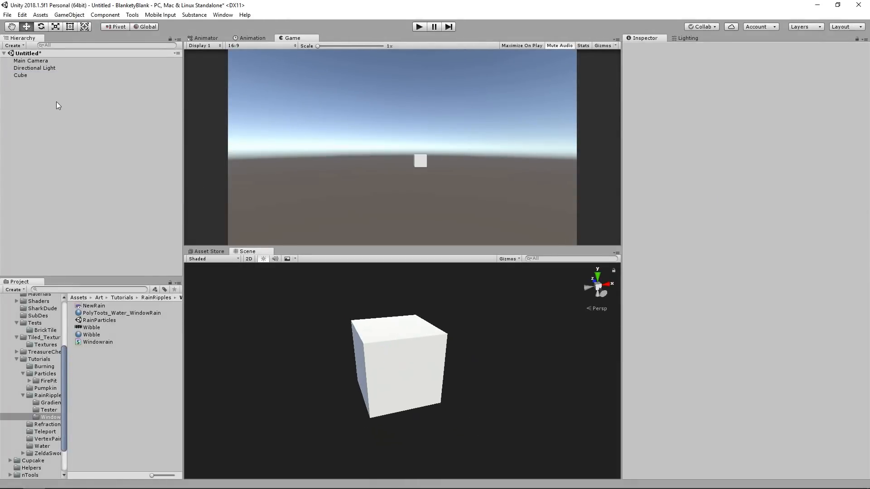
right_click(59, 101)
click(118, 255)
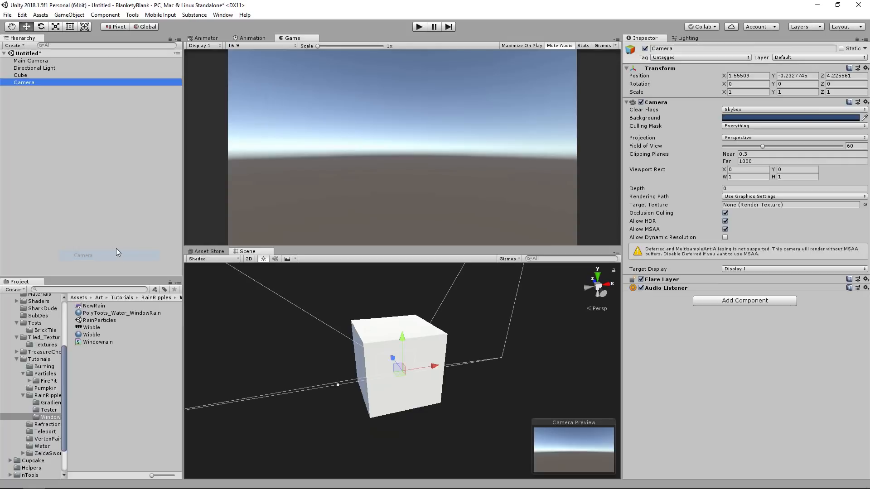
scroll(436, 384, down, 2)
alt+right_drag(436, 384, 401, 376)
drag(401, 375, 582, 367)
alt+right_drag(443, 358, 381, 354)
alt+drag(381, 354, 518, 357)
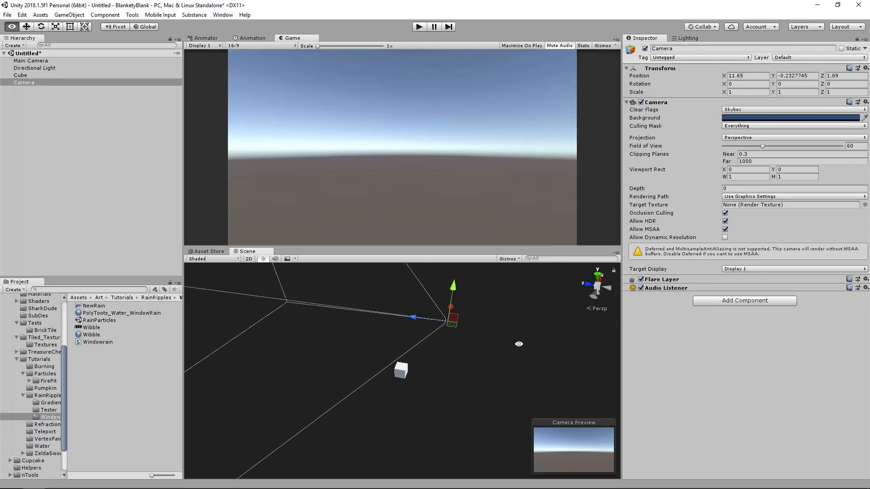
Step: Rotate the new camera to about 90° around the Y axis
middle_drag(518, 344, 475, 376)
key(e)
drag(436, 365, 540, 374)
key(w)
alt+right_drag(539, 373, 546, 373)
Step: Add a particle system to the scene and make it a child of the new camera
click(54, 129)
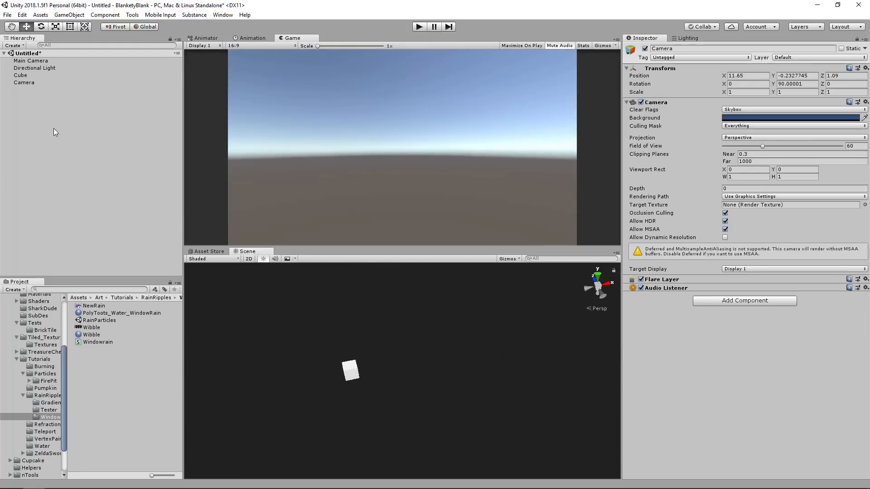
right_click(37, 105)
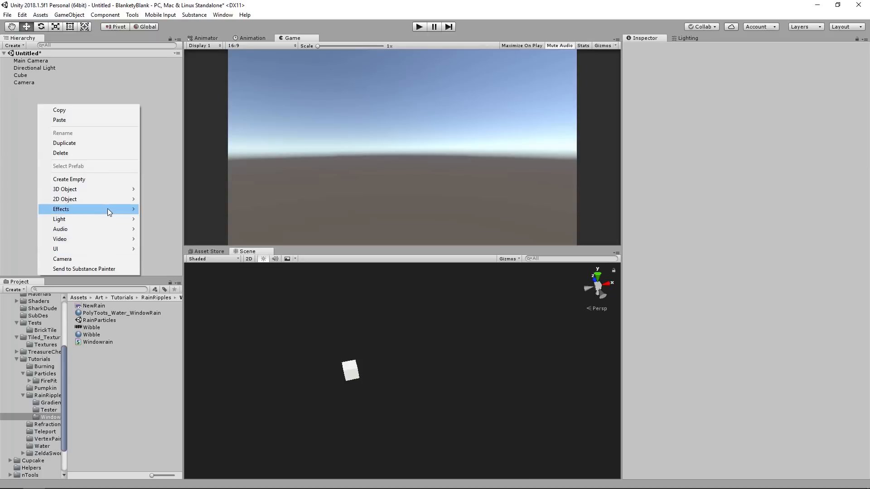
mouse_move(107, 208)
click(161, 209)
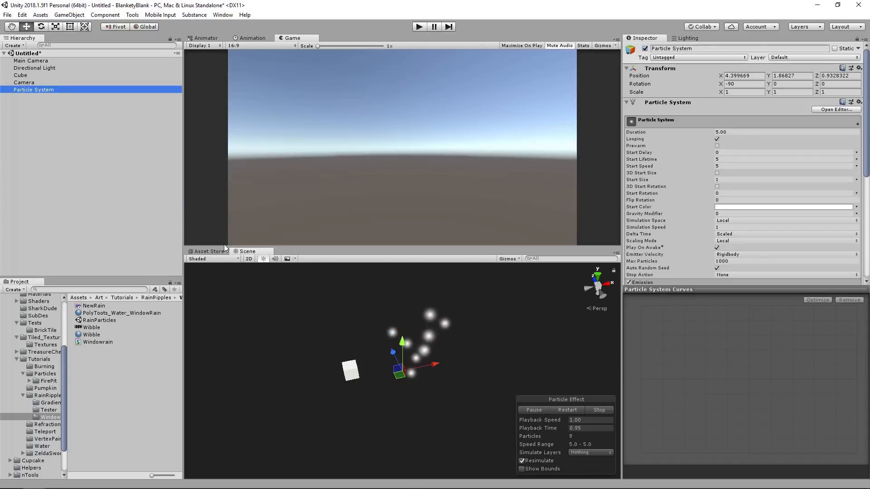
drag(38, 90, 37, 83)
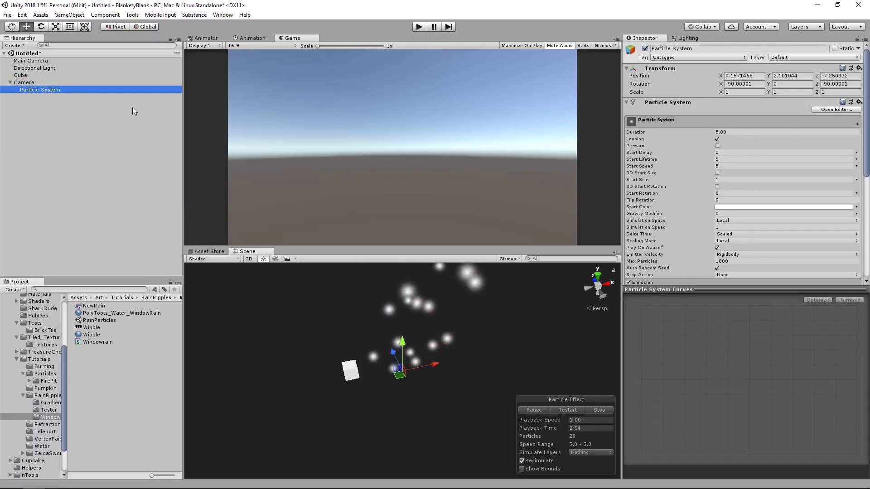
Step: Set the particle system's local position to 0, 0, 0 so it sits exactly at its parent camera
click(739, 76)
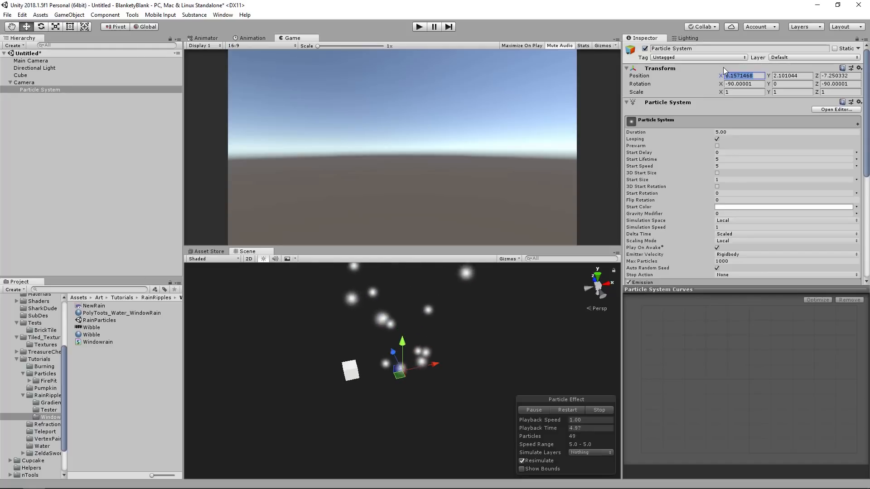
text(0)
key(Tab)
text(0)
key(Tab)
text(0)
key(Tab)
Step: Move the particle system out of the camera to the scene's root and place it in front of the camera at about X 17.43
alt+drag(459, 357, 431, 328)
alt+right_drag(431, 328, 566, 324)
drag(42, 89, 41, 71)
drag(442, 385, 495, 371)
Step: Set the second camera's clear flags to Solid Color and its background color to black
click(24, 90)
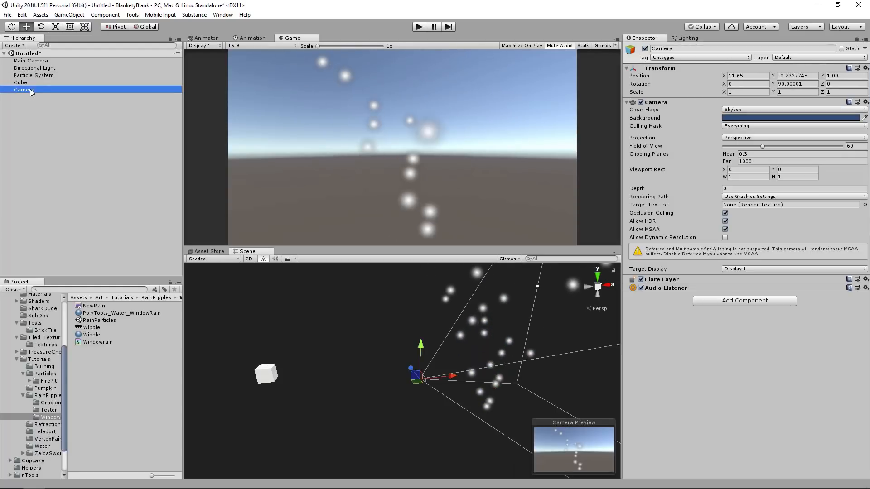
scroll(366, 392, up, 3)
middle_drag(403, 379, 380, 376)
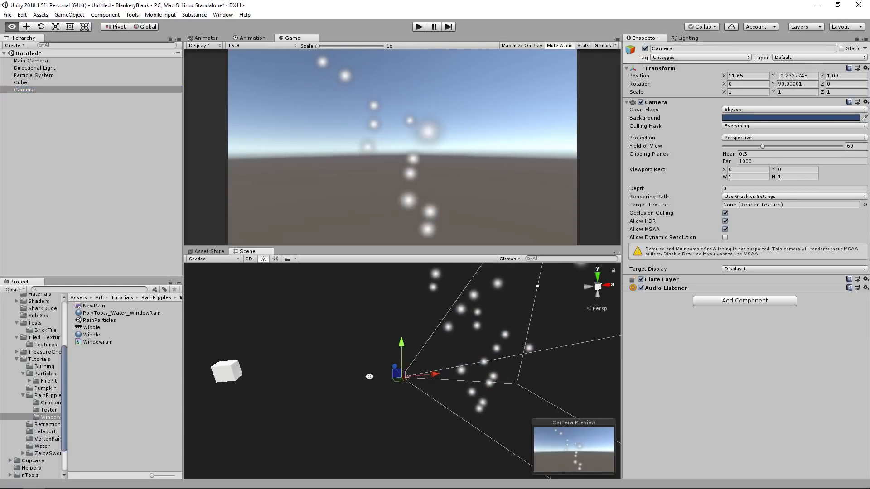
click(771, 110)
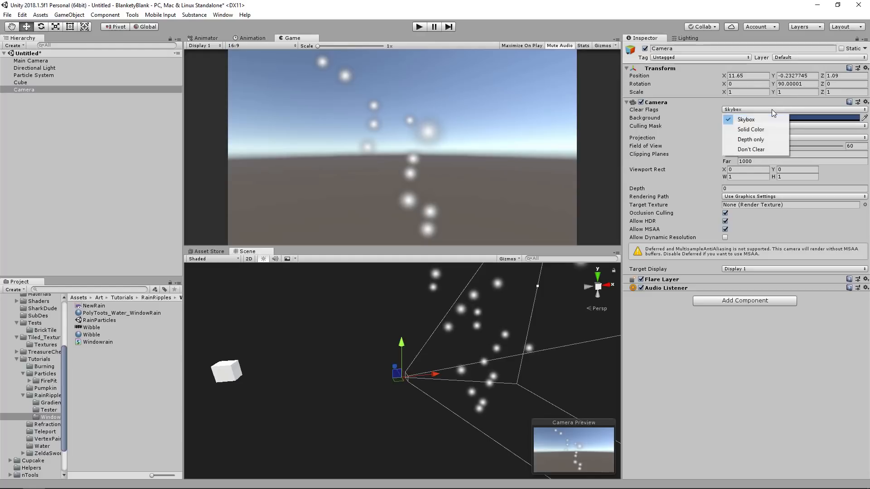
click(756, 130)
click(805, 120)
drag(545, 251, 549, 281)
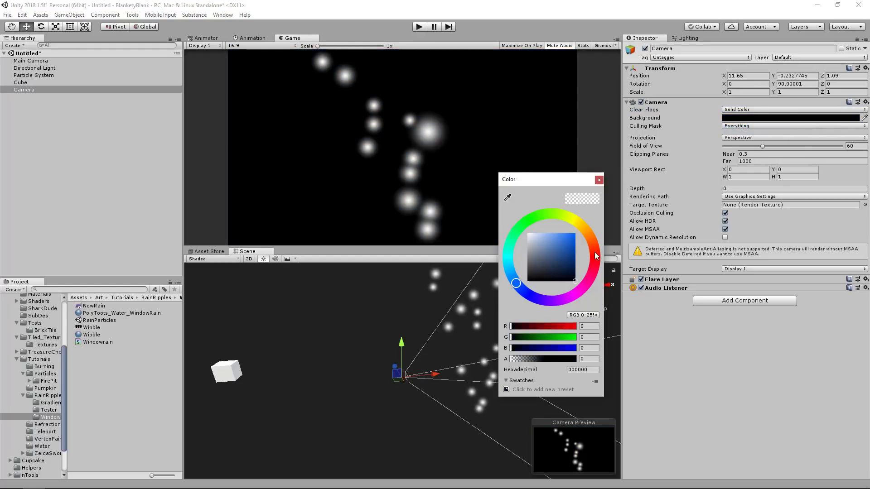
click(599, 180)
Step: Inspect the second camera's view frustum and the particle system in front of it from several angles
alt+right_drag(471, 327, 450, 354)
alt+drag(450, 354, 501, 339)
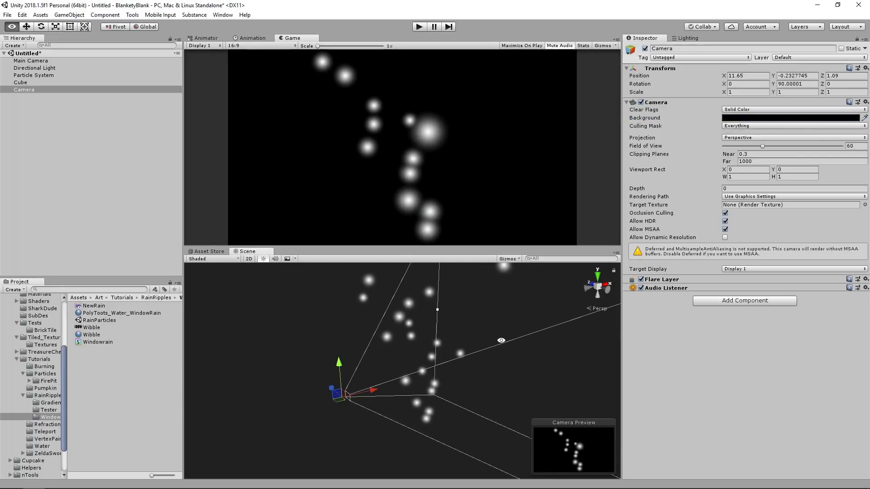
drag(431, 244, 451, 248)
scroll(409, 358, down, 3)
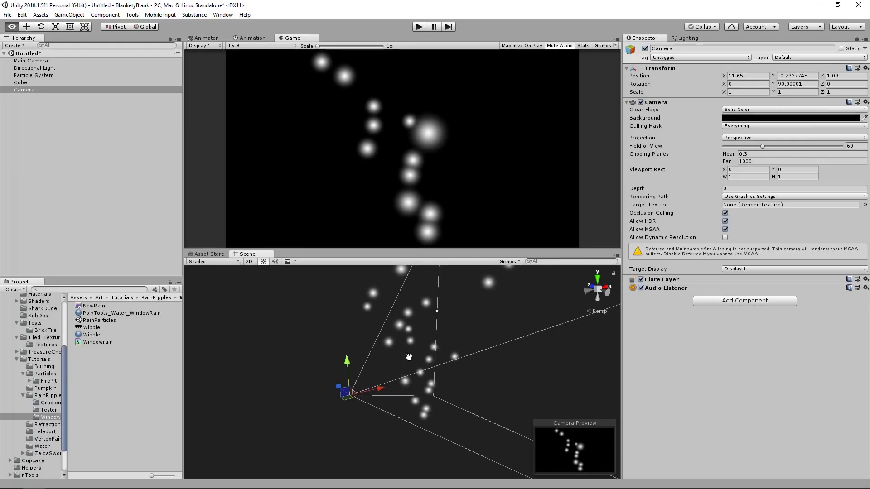
alt+drag(408, 357, 368, 347)
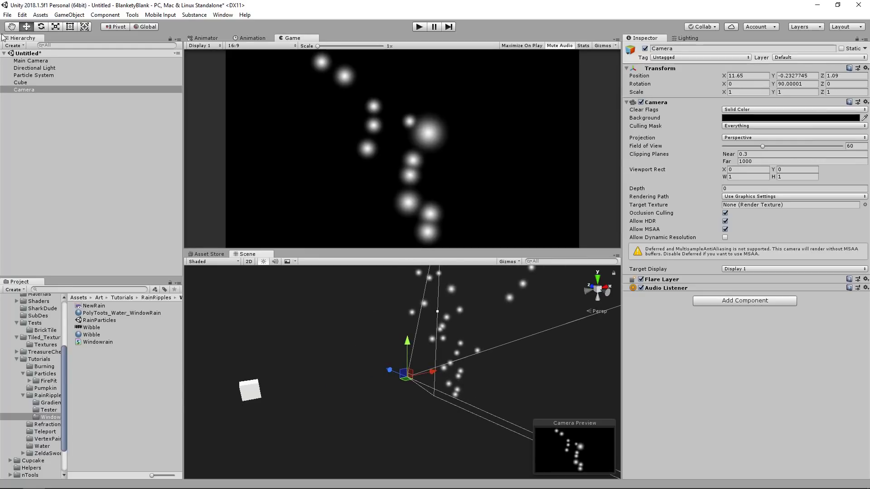
click(447, 381)
click(444, 328)
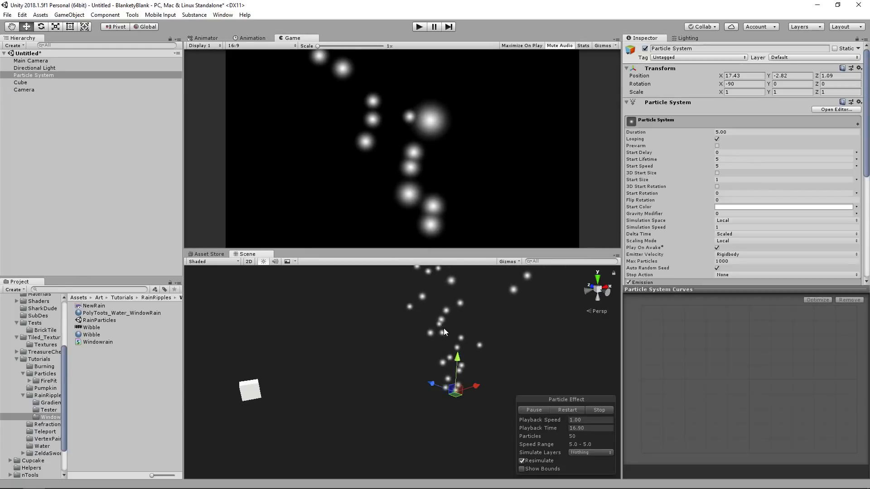
Step: Create a render texture named ExampleRenderTEx in the WindowRain folder
right_click(97, 371)
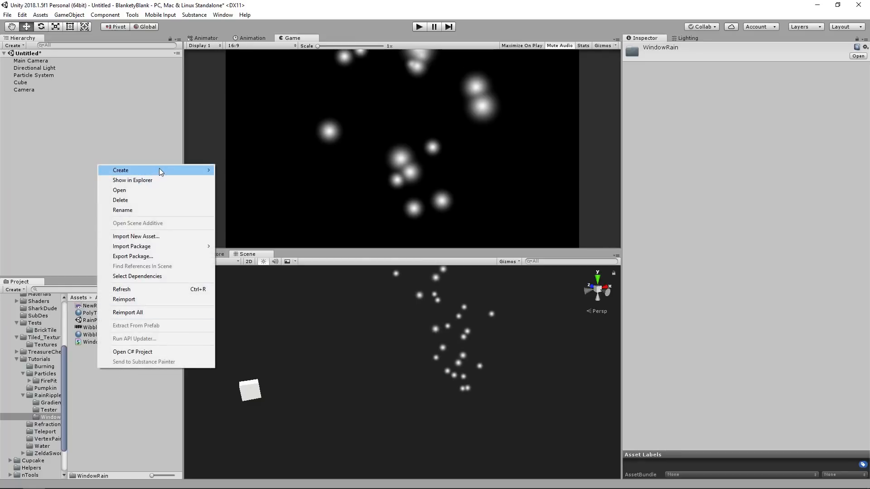
mouse_move(159, 170)
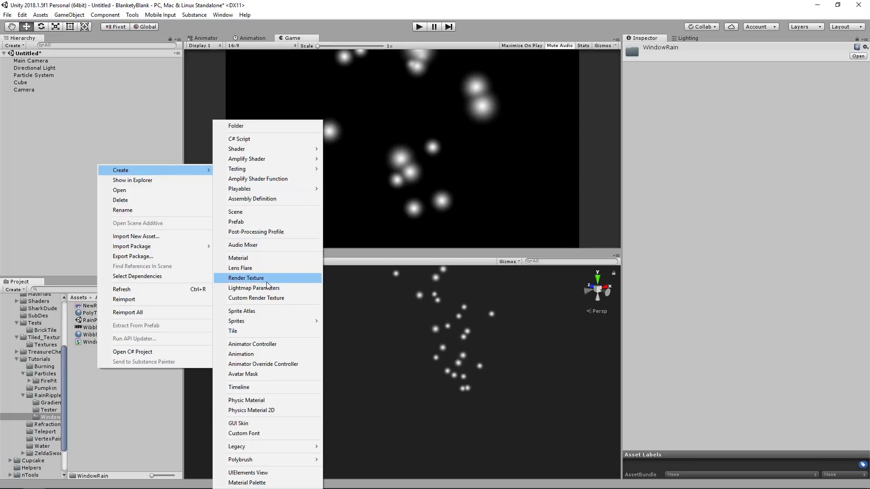
click(250, 278)
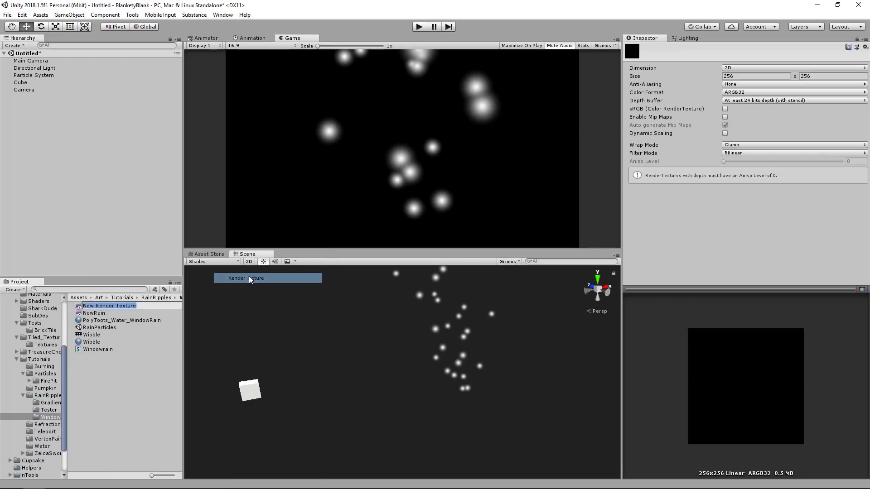
text(Example)
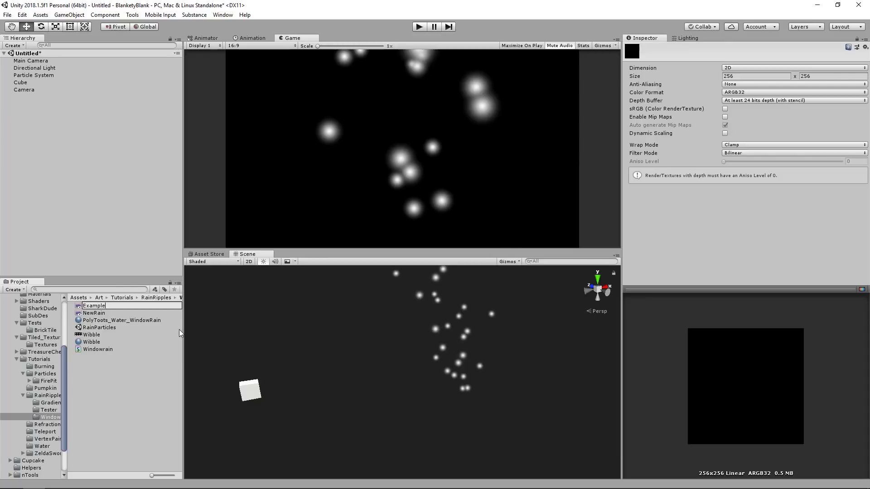
text(RenderTEx)
key(Return)
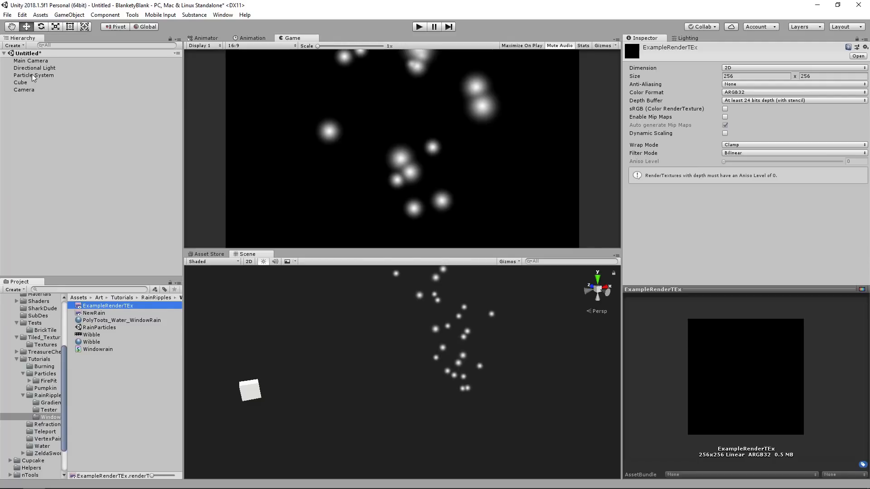
Step: Assign ExampleRenderTEx as the second camera's target texture
click(24, 90)
alt+drag(425, 361, 553, 357)
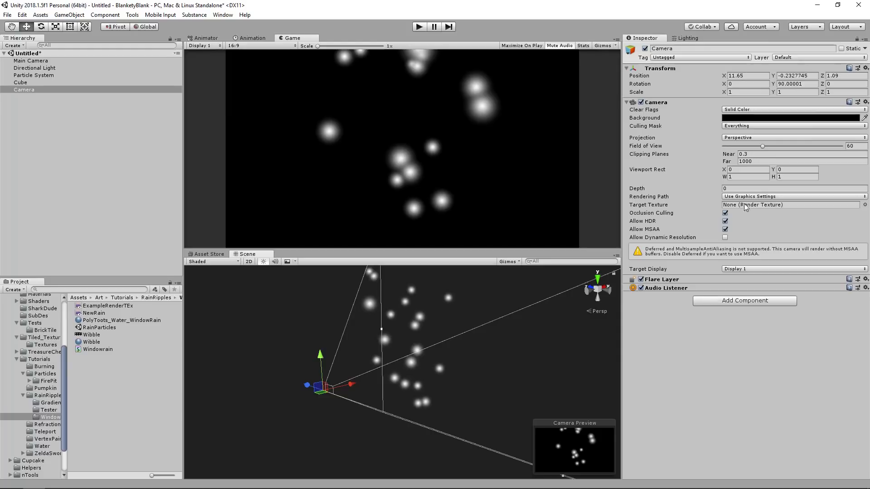
drag(90, 308, 758, 209)
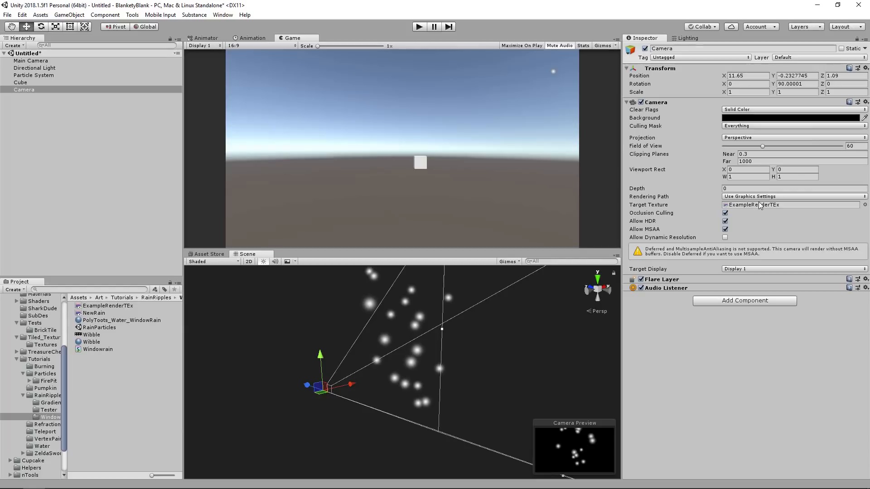
alt+drag(413, 361, 434, 354)
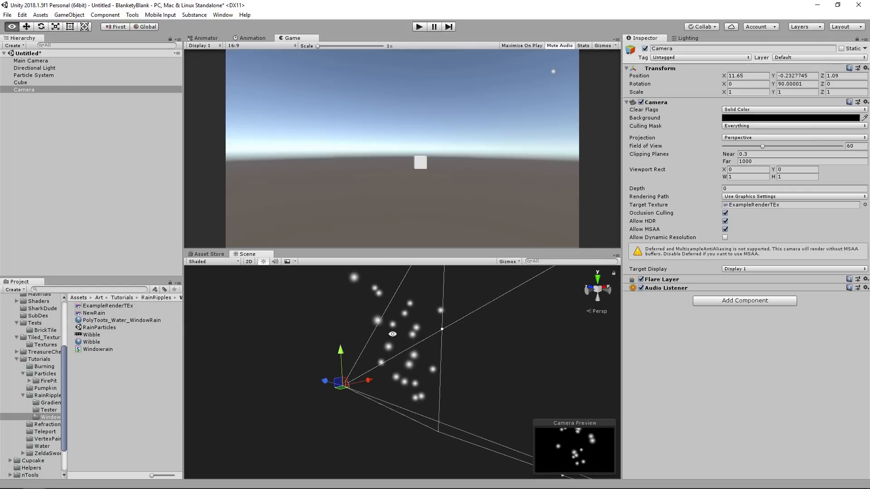
Step: Preview the ExampleRenderTEx render texture in an enlarged preview area
click(24, 91)
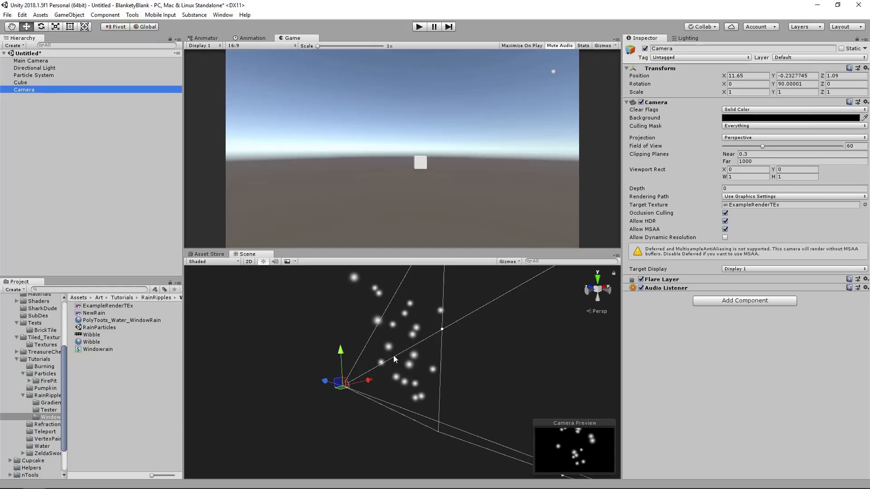
click(104, 306)
drag(710, 288, 710, 274)
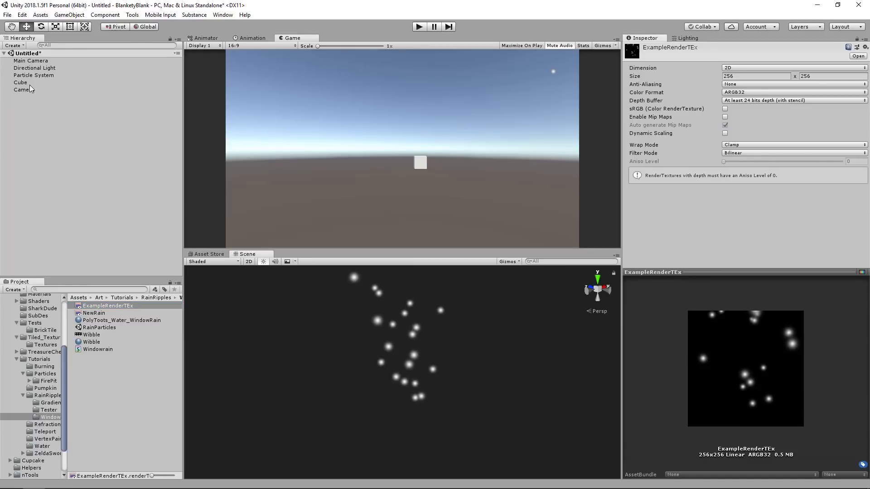
Step: Run the scene, compare the live previews of the ExampleRenderTEx and NewRain render textures, and stop playback
click(420, 26)
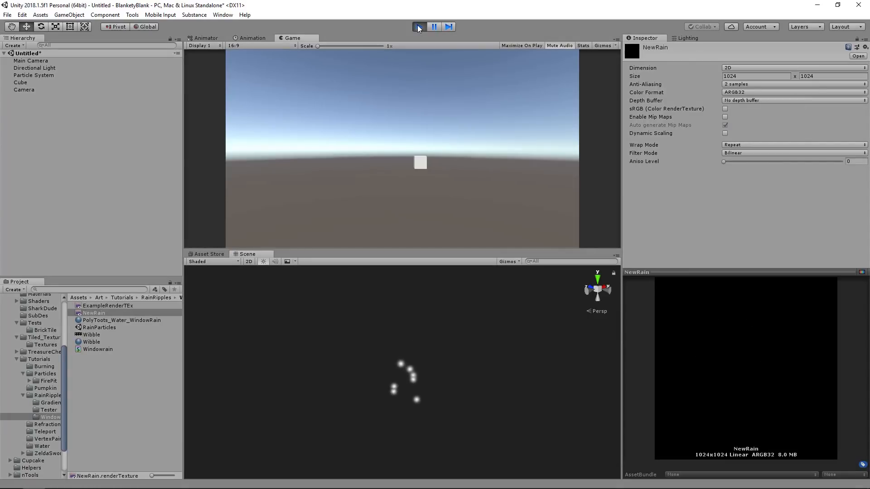
click(106, 305)
click(102, 313)
click(104, 306)
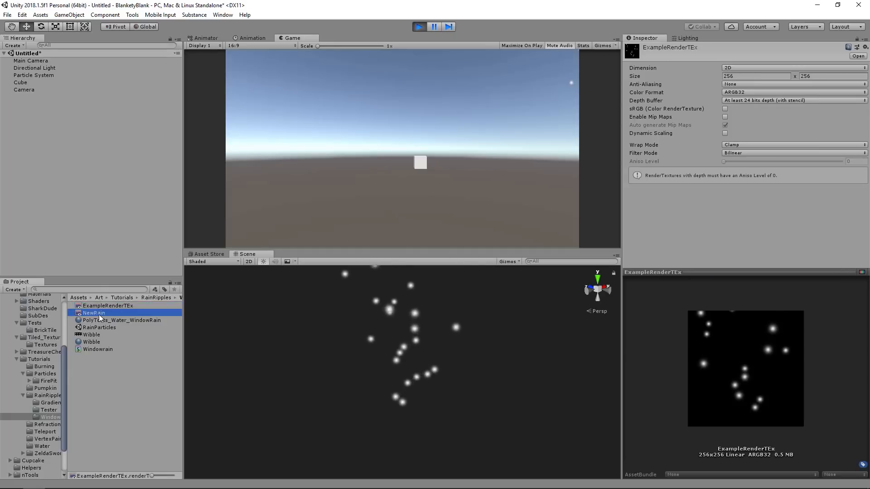
click(100, 313)
click(105, 307)
click(101, 314)
click(108, 306)
key(Down)
key(Up)
key(Down)
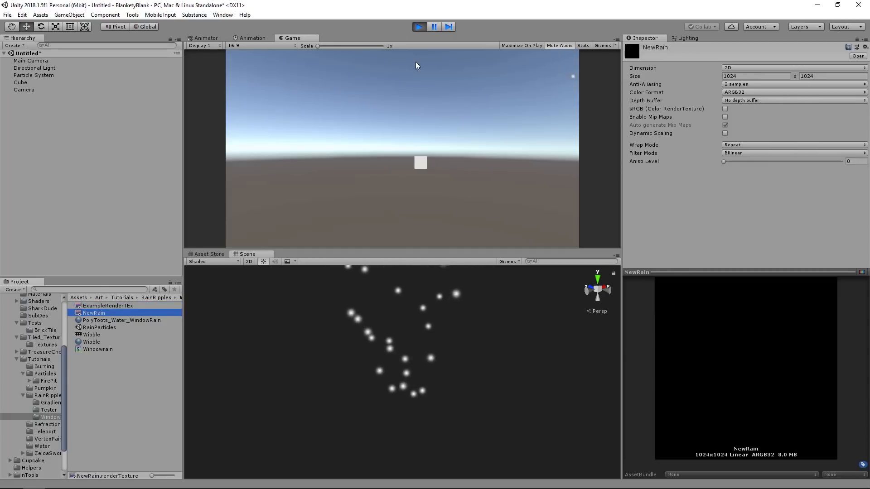
click(419, 27)
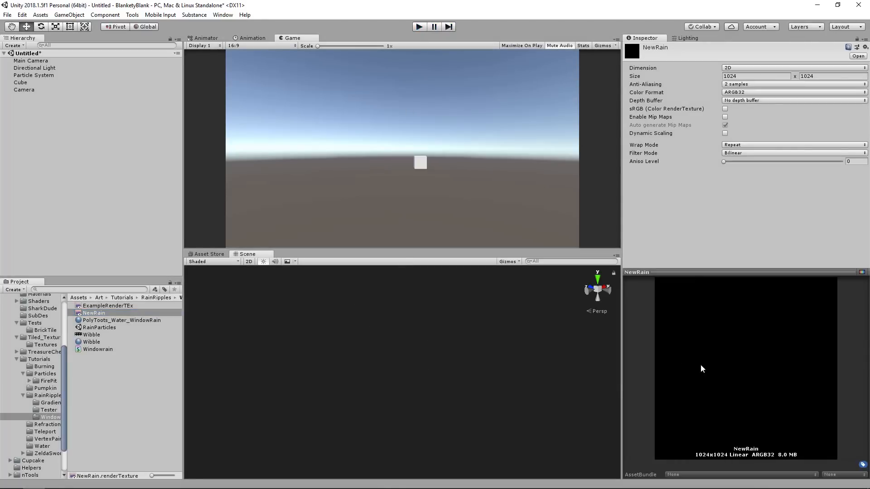
Step: Frame the cube in the scene view and view it at an angle showing its top and two sides
click(26, 88)
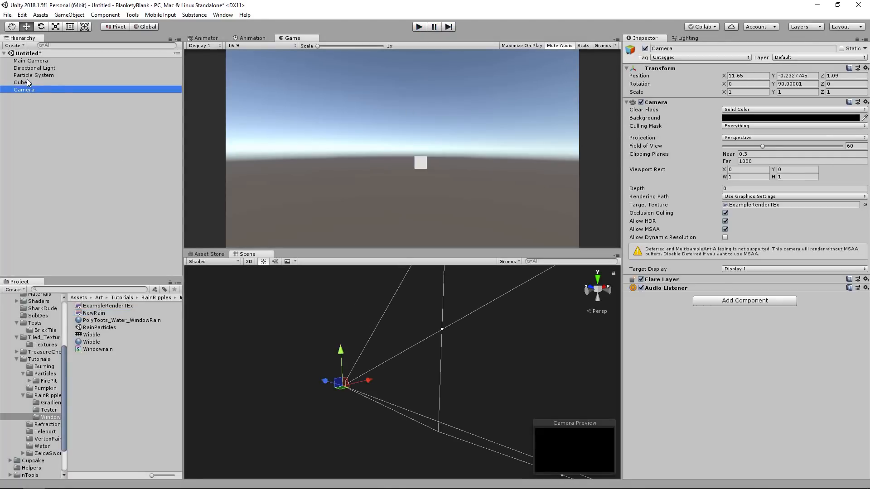
click(26, 82)
key(f)
alt+drag(361, 381, 293, 411)
alt+right_drag(293, 411, 426, 396)
alt+drag(426, 396, 281, 396)
scroll(356, 395, down, 2)
Step: Create an Amplify surface shader in the WindowRain folder
right_click(112, 378)
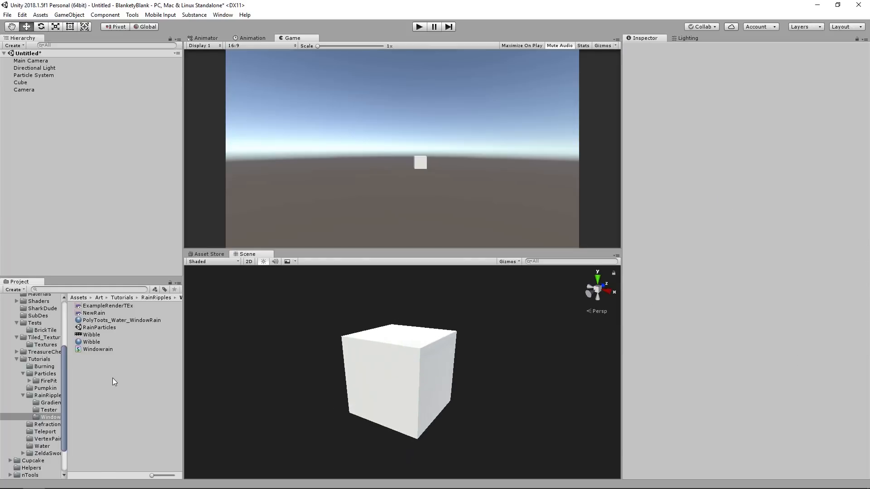
mouse_move(162, 179)
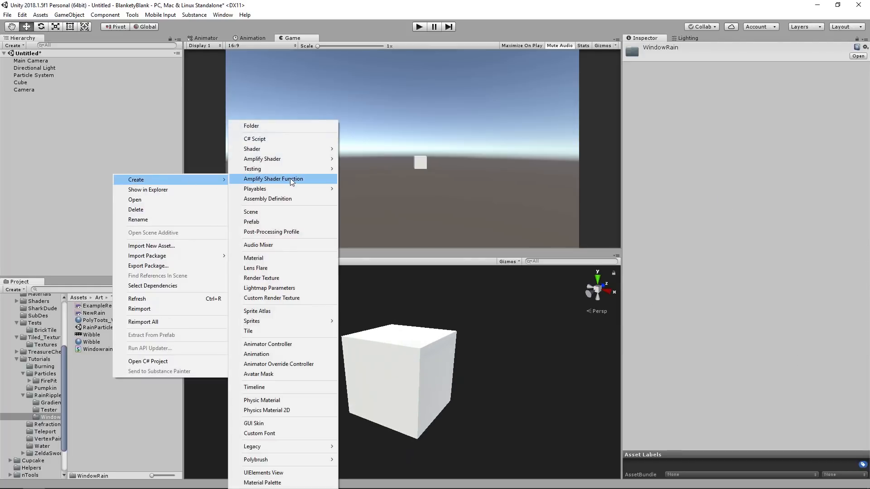
mouse_move(301, 148)
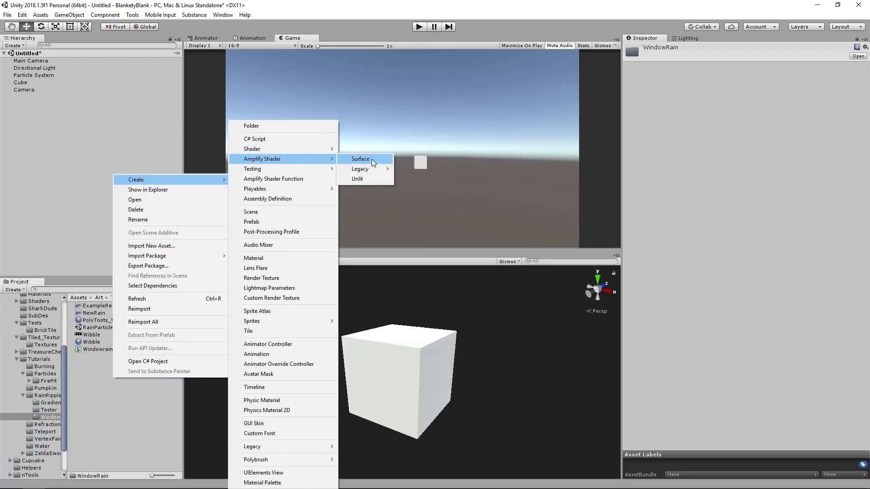
click(368, 158)
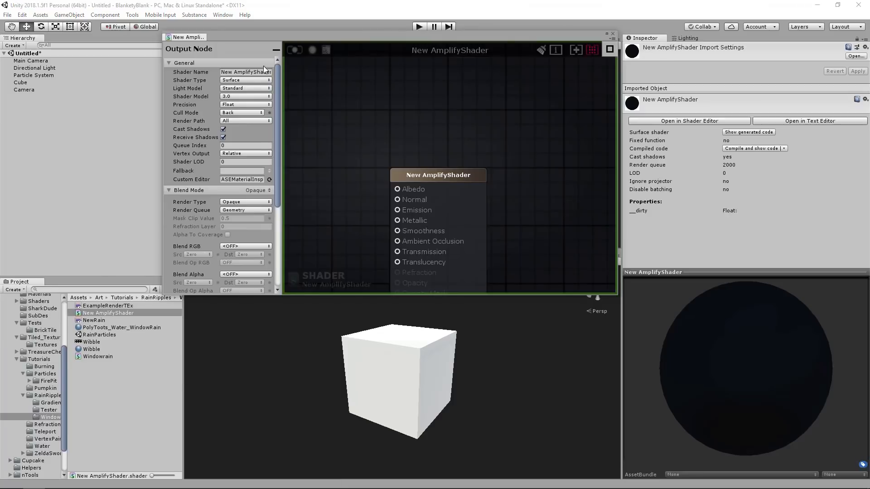
Step: Rename the new shader to Anytihng/Something and compile it
click(252, 72)
middle_drag(385, 169, 504, 118)
scroll(504, 117, down, 5)
middle_drag(451, 145, 452, 169)
scroll(452, 169, up, 2)
scroll(476, 162, up, 1)
double_click(257, 72)
key(ctrl+a)
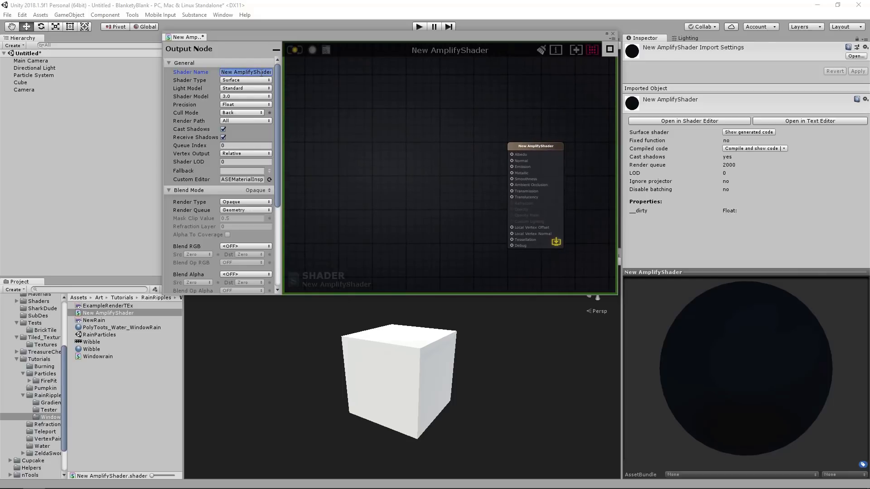
text(Anytih)
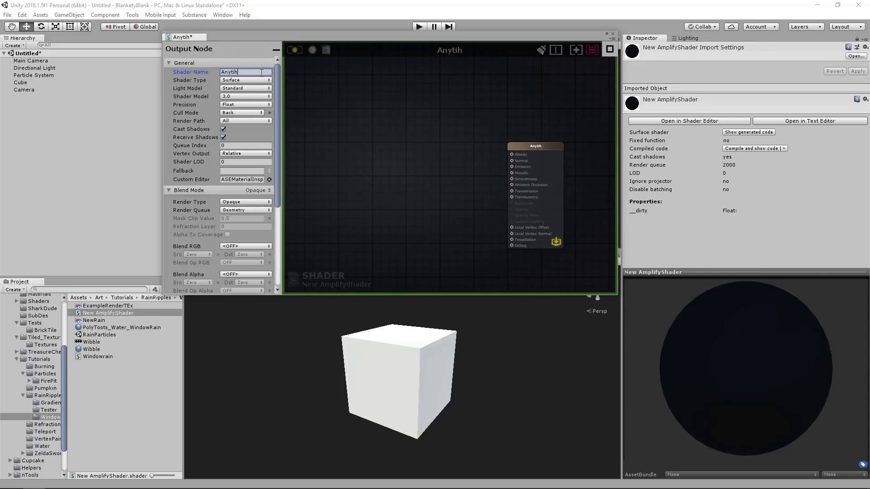
text(ng/Something)
click(294, 50)
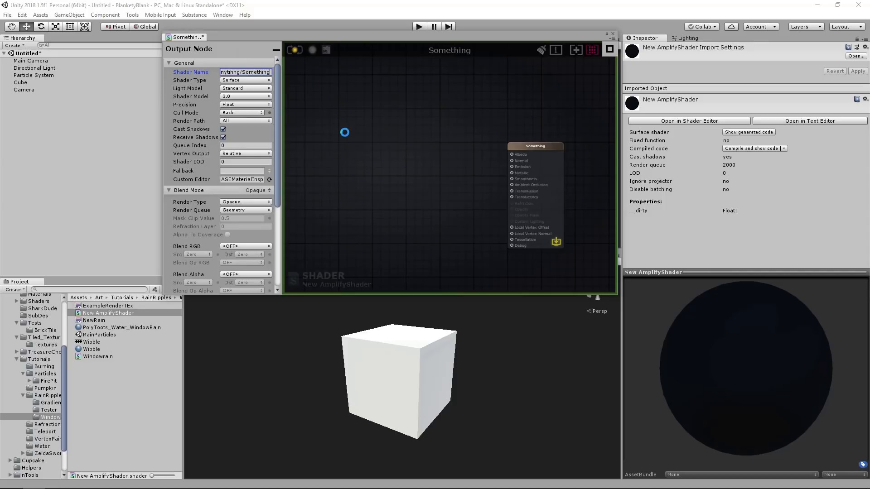
Step: Create a new material in the WindowRain folder and keep its default name
right_click(114, 377)
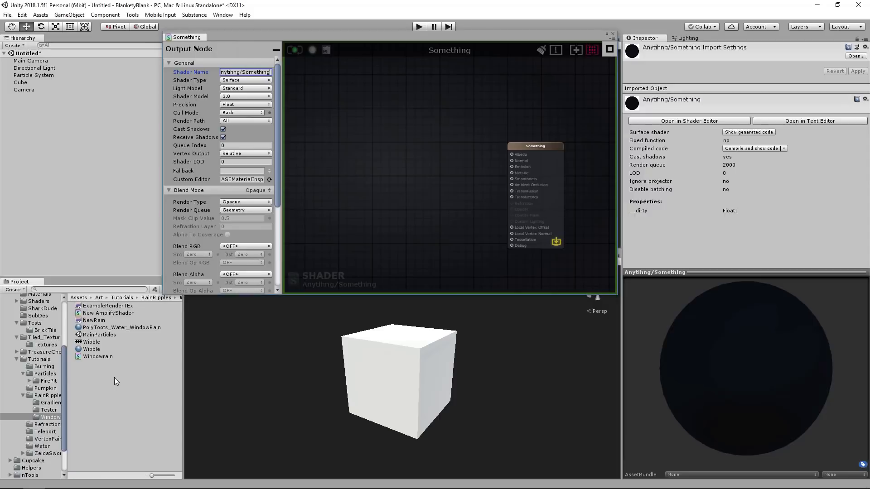
mouse_move(205, 181)
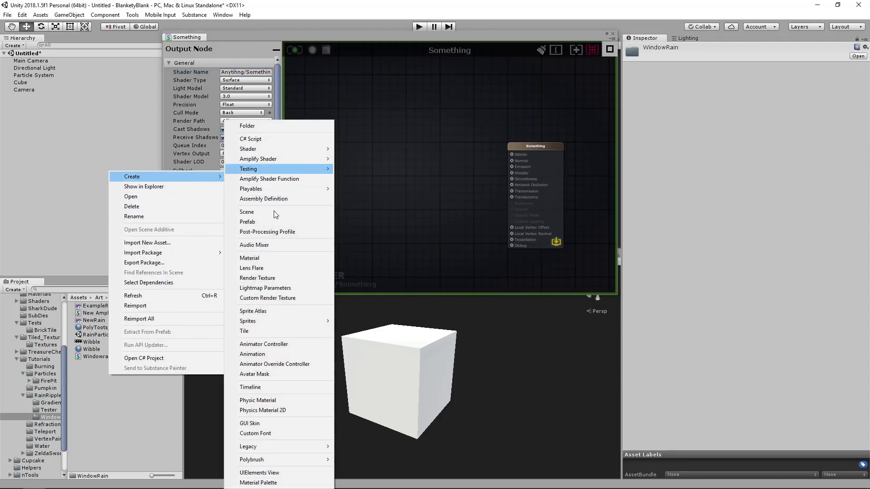
click(264, 259)
key(Return)
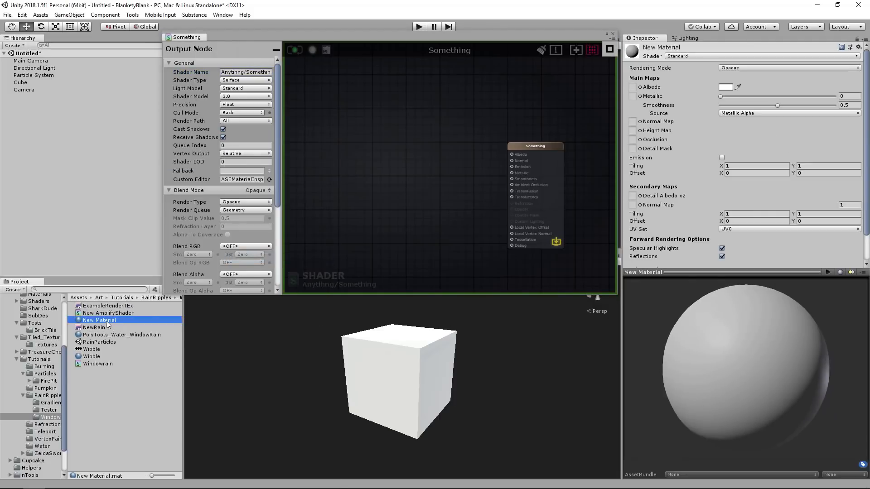
click(714, 55)
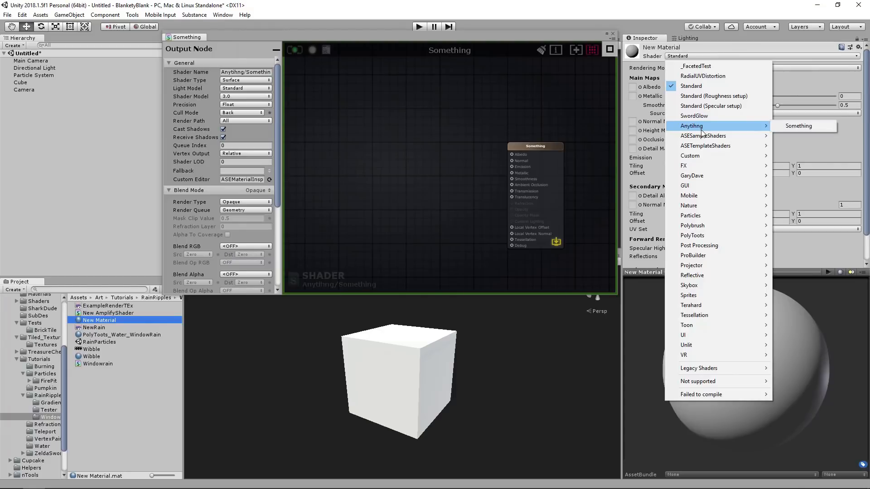
mouse_move(694, 130)
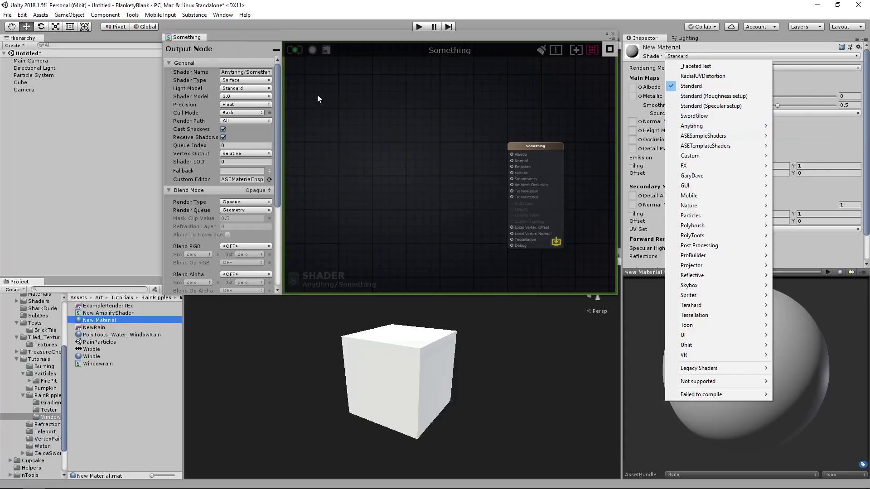
click(255, 72)
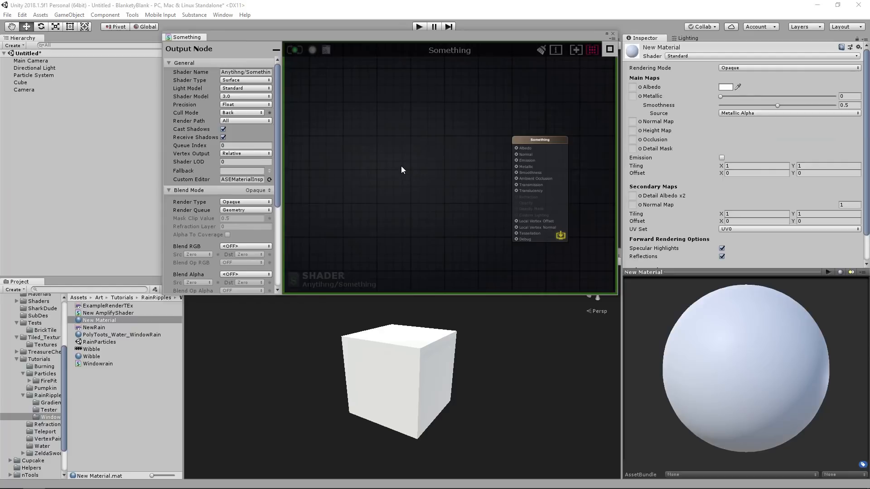
Step: Add a Texture Sample node to the shader graph and connect its red output to Albedo
key(t)
click(400, 132)
drag(437, 134, 411, 118)
scroll(422, 122, up, 1)
scroll(425, 123, up, 3)
scroll(425, 123, down, 2)
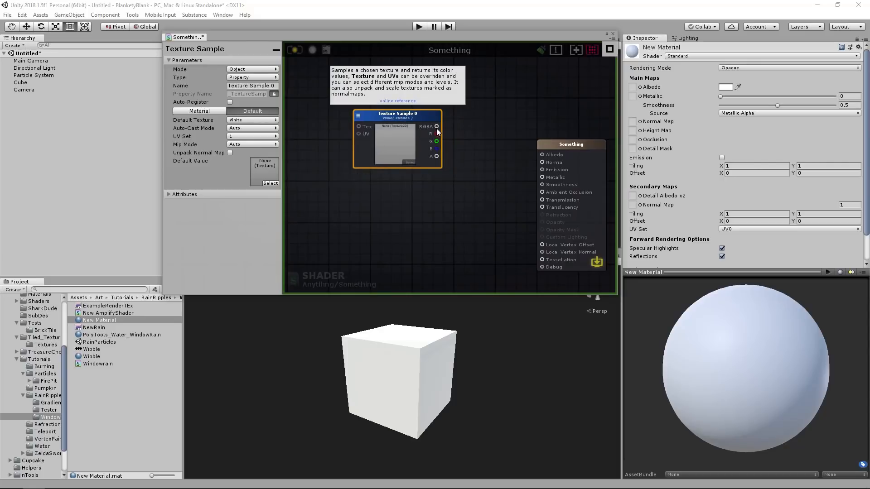
drag(460, 128, 542, 154)
click(413, 198)
drag(394, 114, 402, 123)
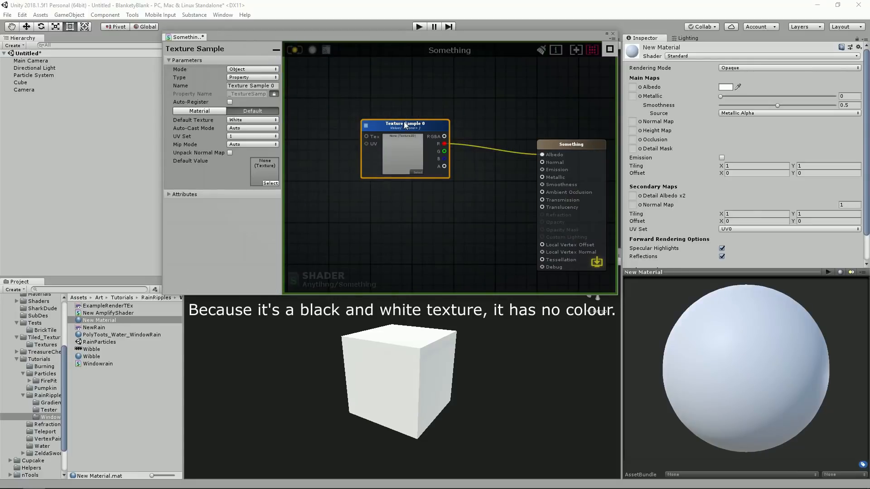
Step: Name the texture sample RenderTex, save the shader, and shift the shader editor window slightly aside
click(258, 85)
text(Render)
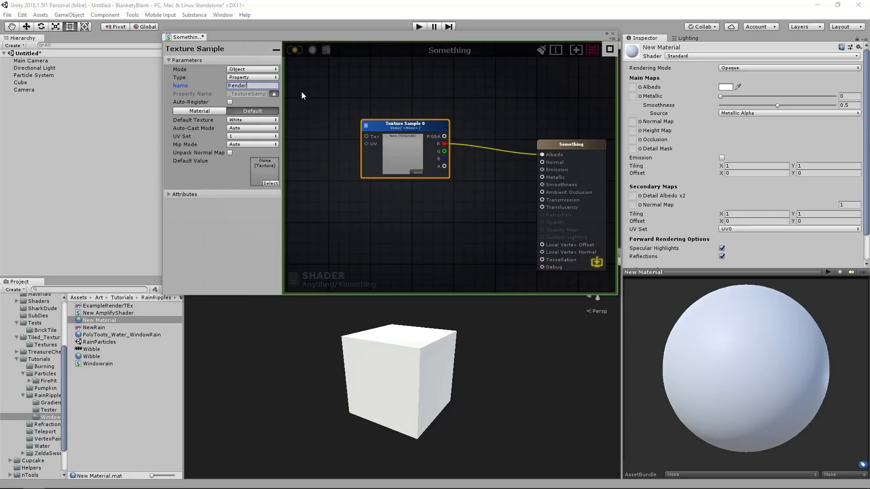
text(Tex)
middle_drag(382, 110, 408, 103)
drag(410, 35, 382, 30)
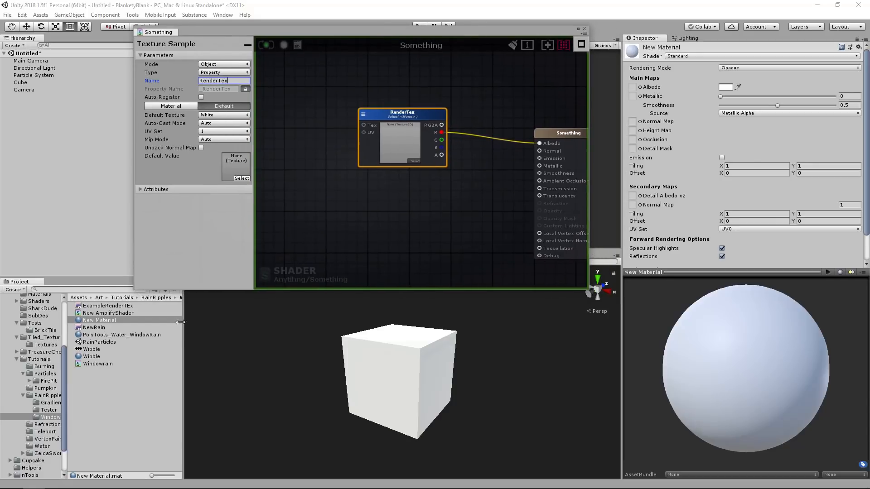
Step: Assign the Anytihng/Something shader to New Material
click(390, 376)
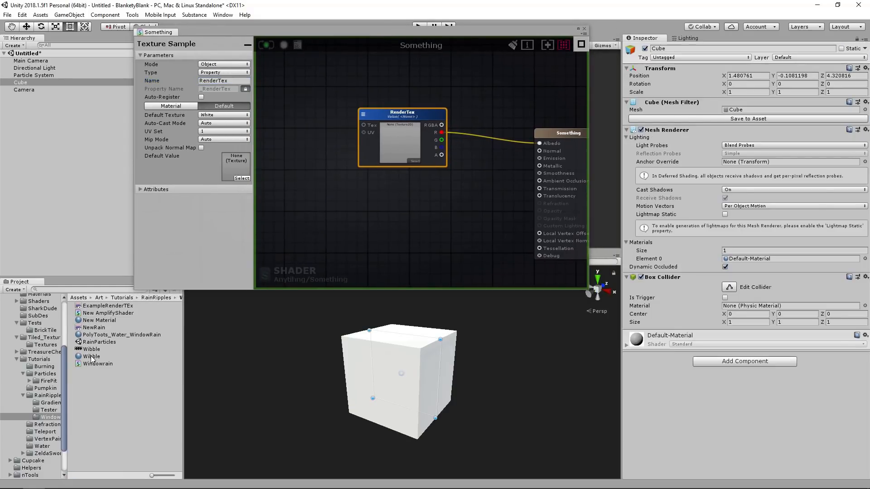
click(99, 321)
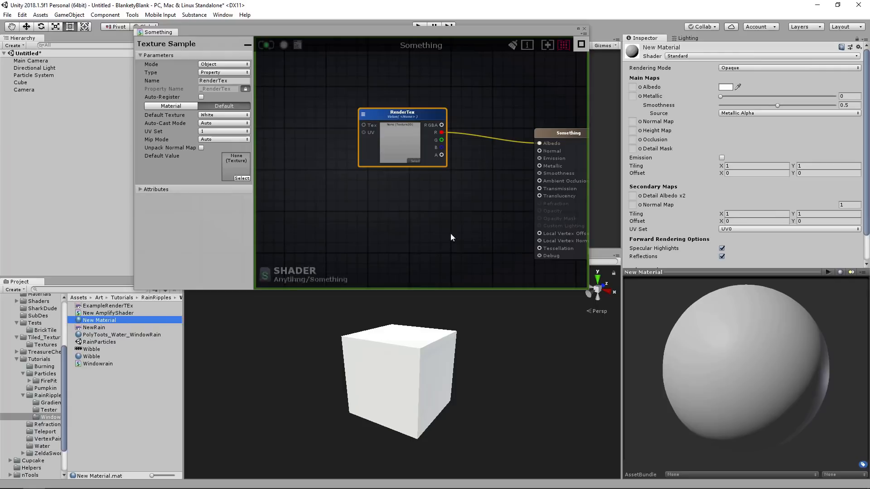
click(696, 56)
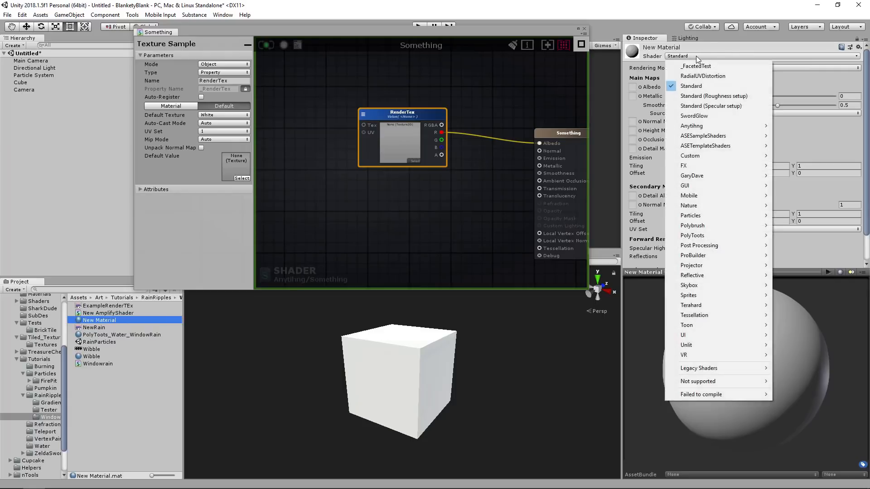
mouse_move(725, 129)
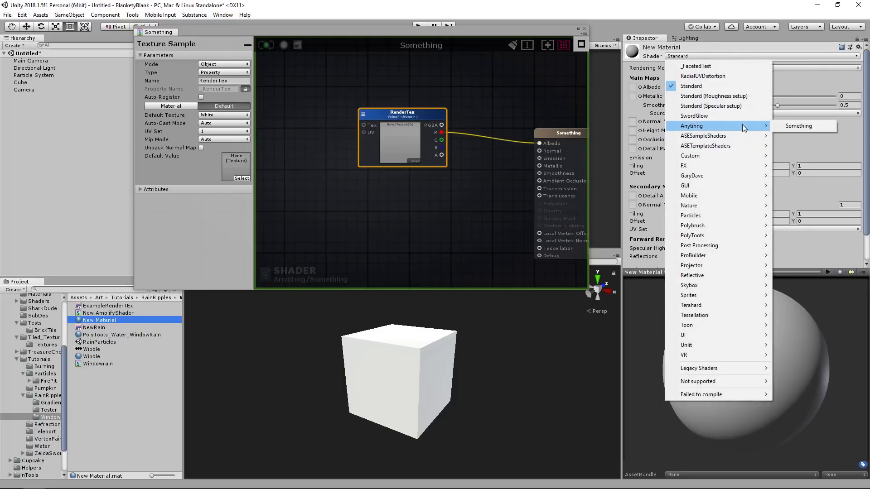
click(803, 126)
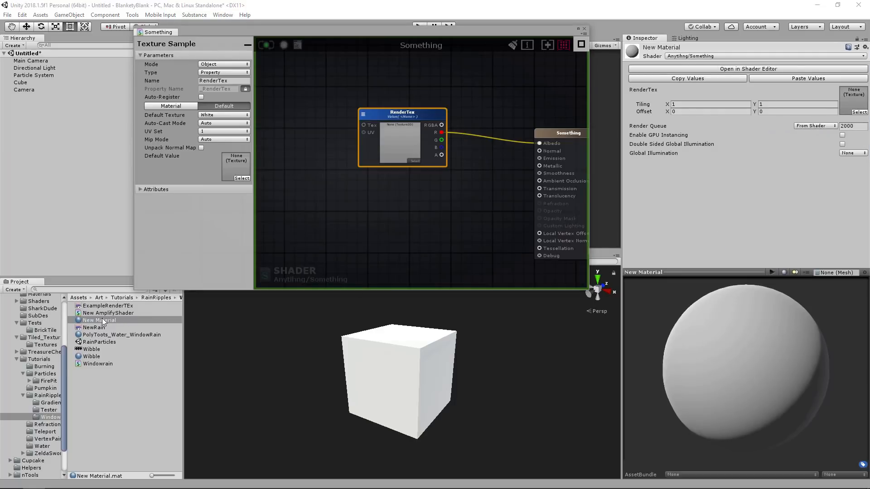
Step: Apply New Material to the cube, assign the particle render texture to its RenderTex slot, and close the shader editor
drag(363, 378, 437, 366)
alt+right_drag(437, 366, 378, 362)
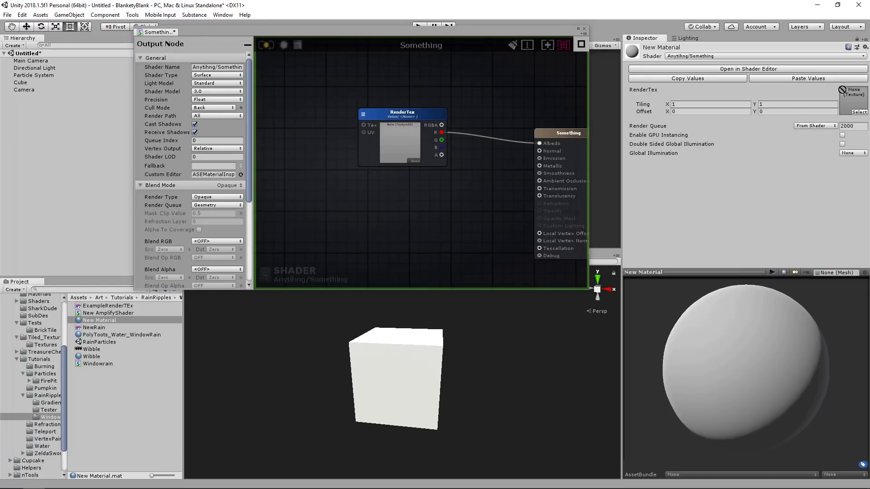
drag(848, 99, 849, 99)
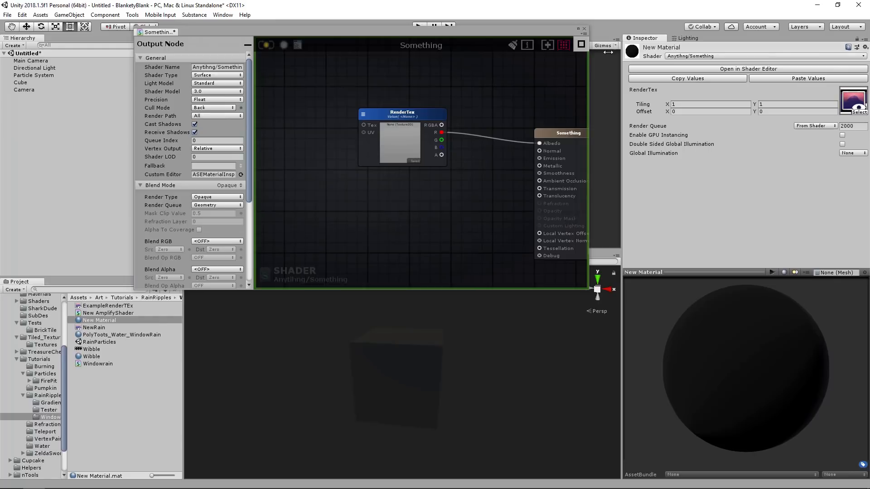
click(584, 29)
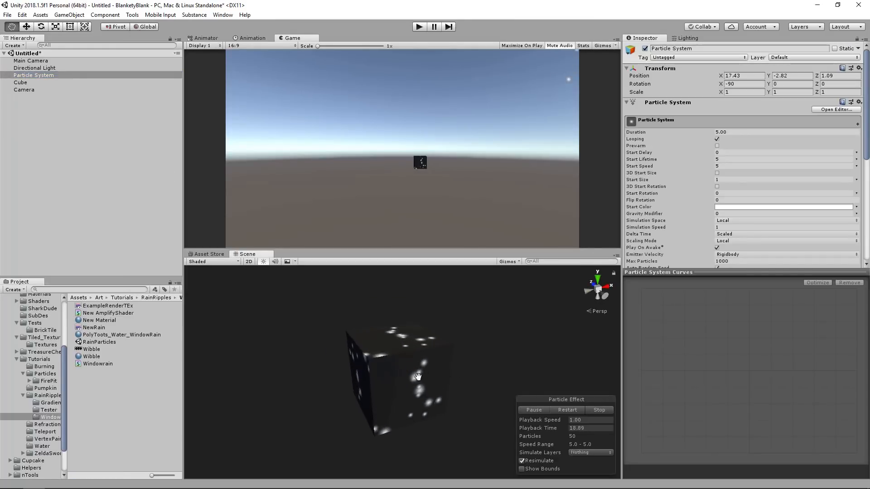
Step: Examine from several angles how the previewed particles are rendered onto the cube's faces
alt+drag(402, 371, 545, 347)
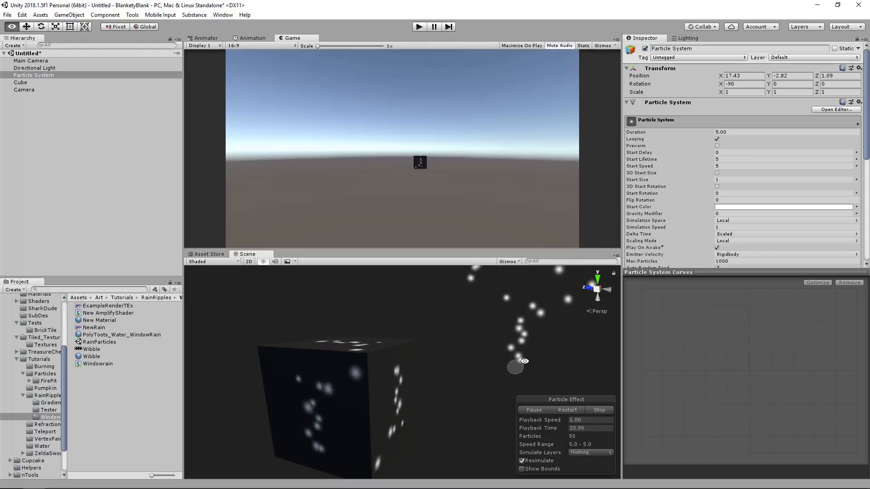
alt+drag(545, 348, 342, 350)
alt+drag(503, 345, 545, 340)
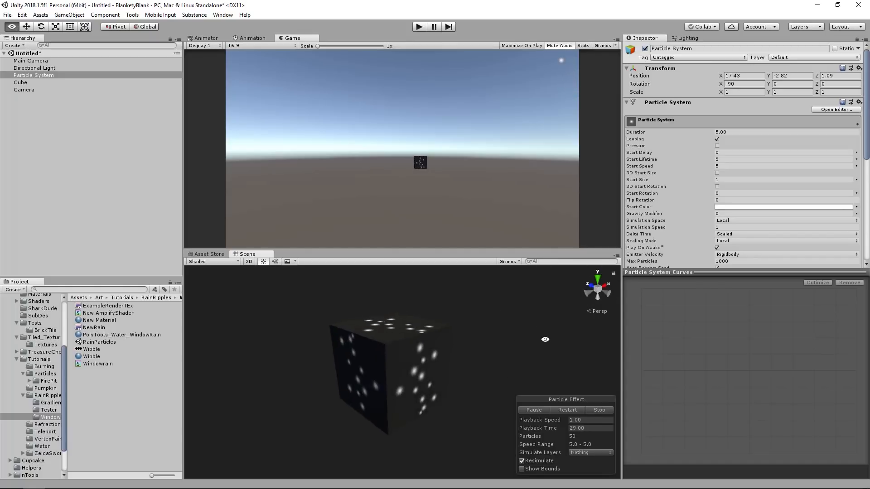
alt+drag(359, 367, 420, 356)
scroll(421, 356, up, 5)
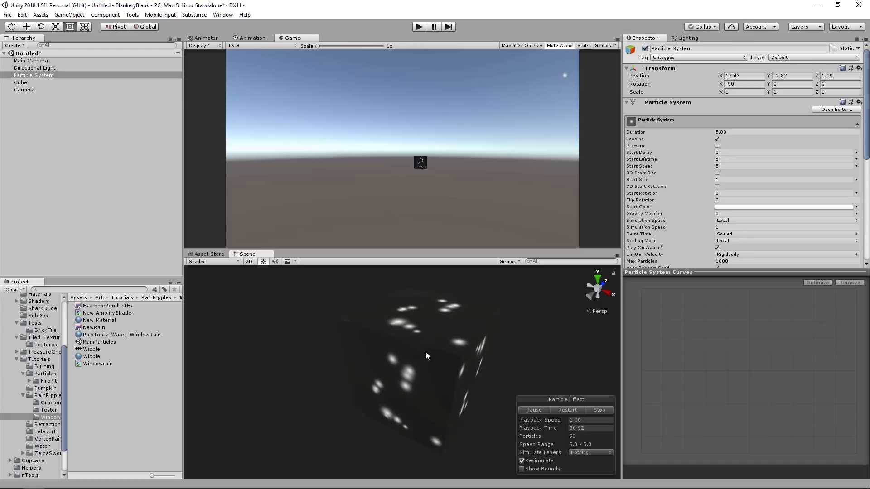
alt+drag(425, 368, 391, 337)
alt+drag(431, 359, 465, 352)
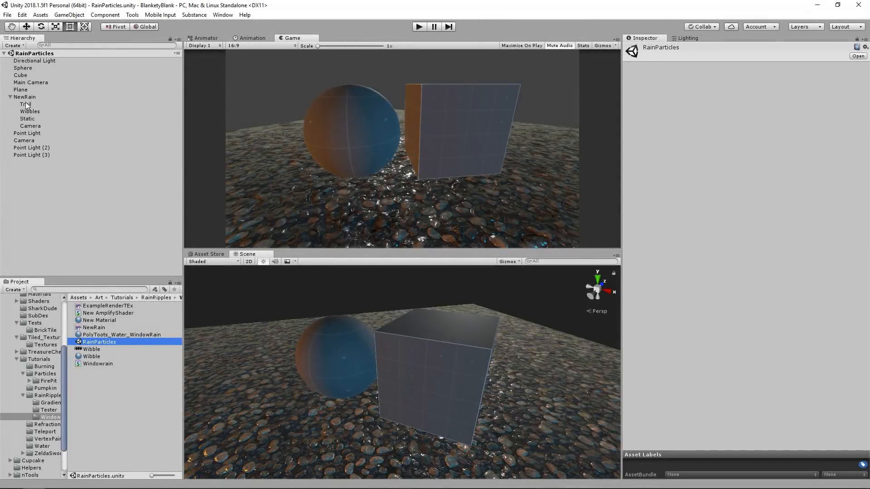
Step: Select NewRain's Trail, Wibbles and Static particle systems together, restart their preview, and frame them in the scene view
click(18, 103)
shift+click(31, 117)
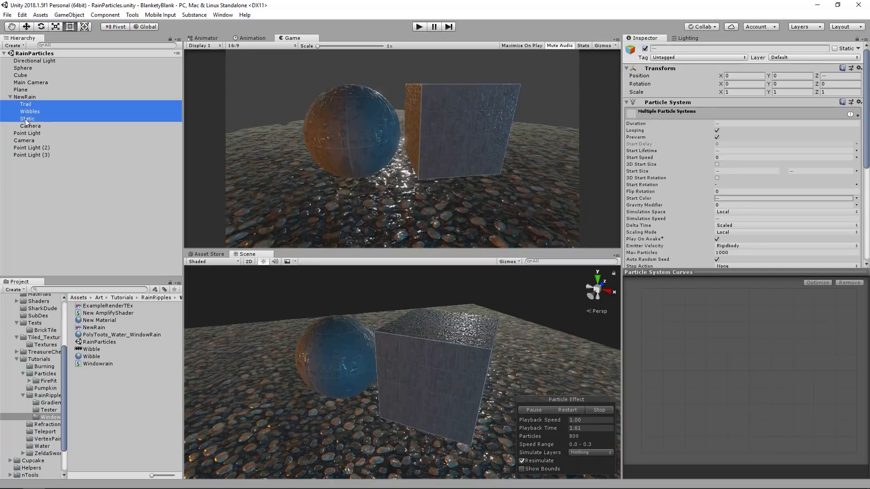
click(599, 409)
alt+drag(413, 320, 454, 363)
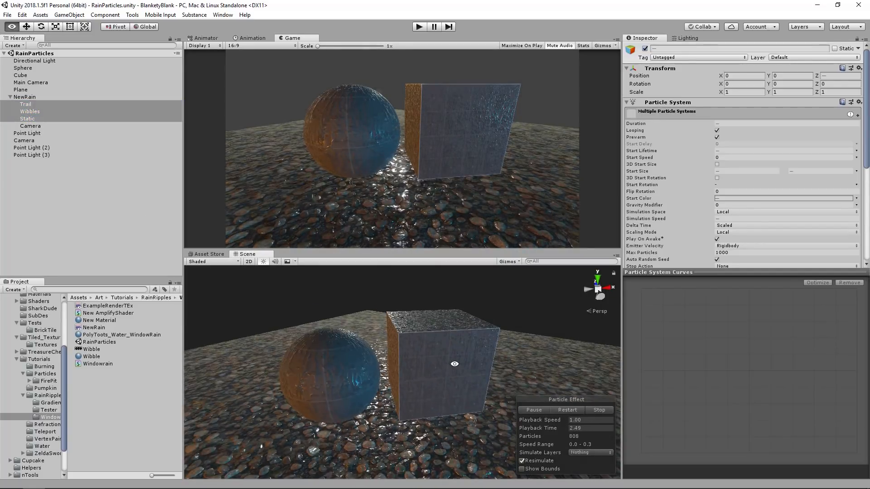
key(Right)
key(f)
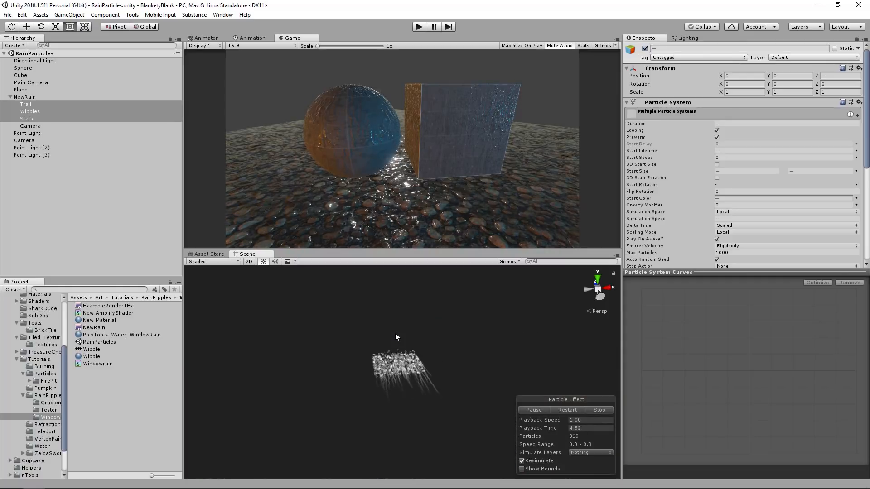
Step: Examine the combined rain particles up close, looking straight down on the emitter plane
alt+drag(439, 344, 250, 331)
scroll(371, 349, up, 10)
alt+drag(372, 349, 423, 401)
alt+right_drag(423, 402, 453, 363)
alt+drag(453, 362, 446, 389)
alt+right_drag(446, 389, 468, 382)
alt+drag(467, 381, 463, 387)
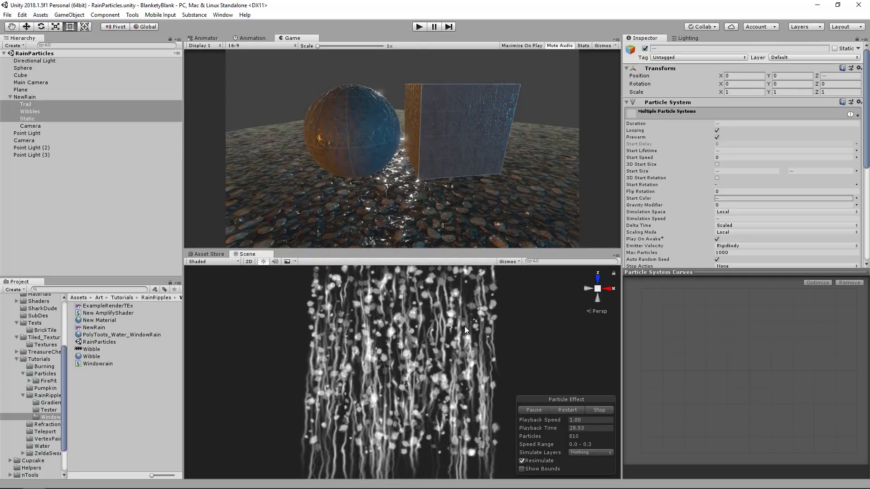
drag(450, 249, 450, 246)
scroll(436, 326, up, 1)
middle_drag(435, 335, 438, 342)
scroll(438, 342, up, 3)
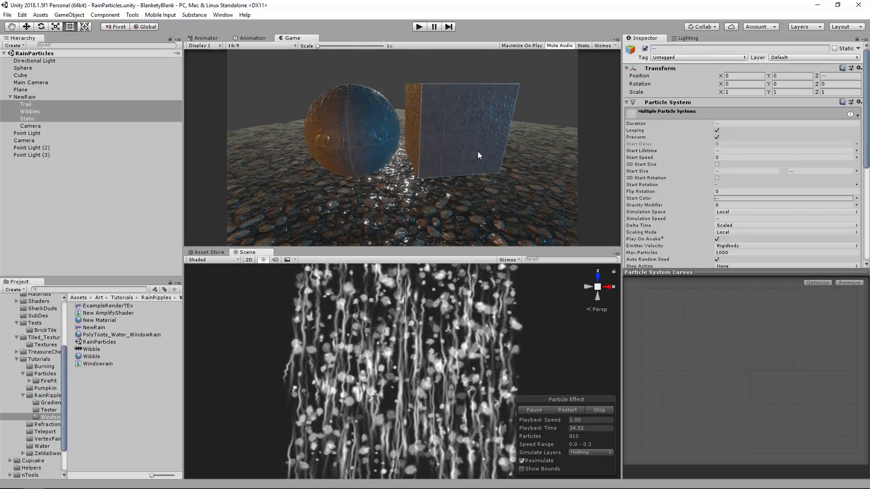
alt+drag(425, 351, 416, 340)
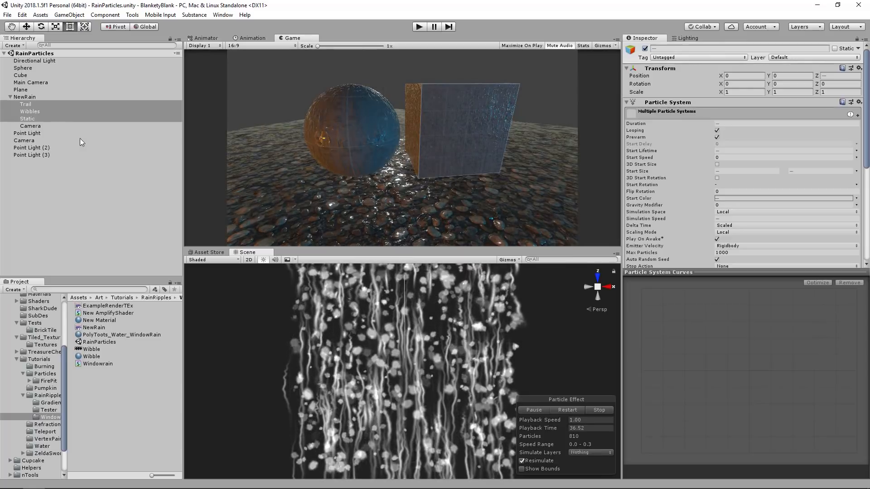
Step: Stop the combined particle preview, and preview the Trail particle system on its own
click(34, 104)
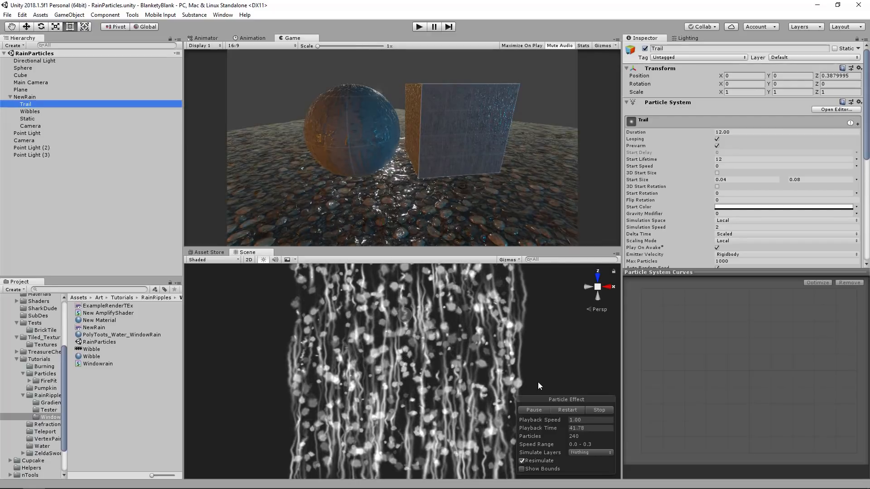
shift+click(42, 119)
click(593, 410)
click(34, 105)
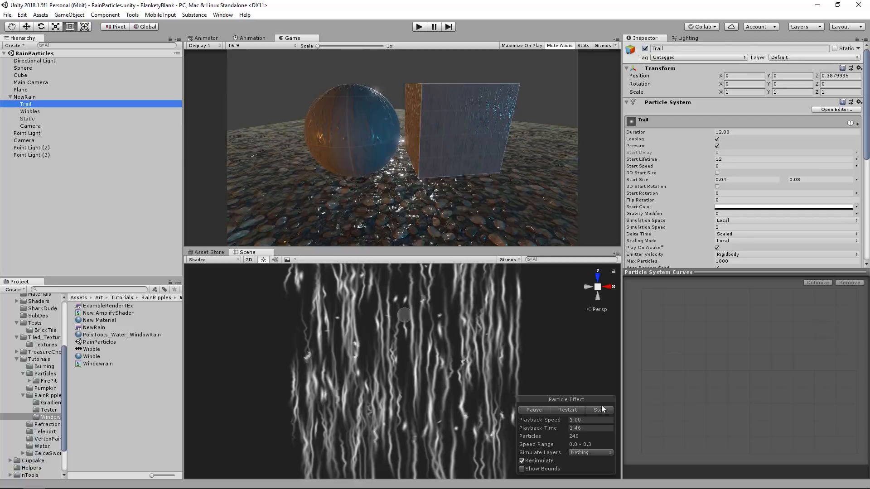
click(600, 408)
Step: Preview the Static particle system on its own, and examine its Shape module settings and emitter outline at an angle
click(33, 119)
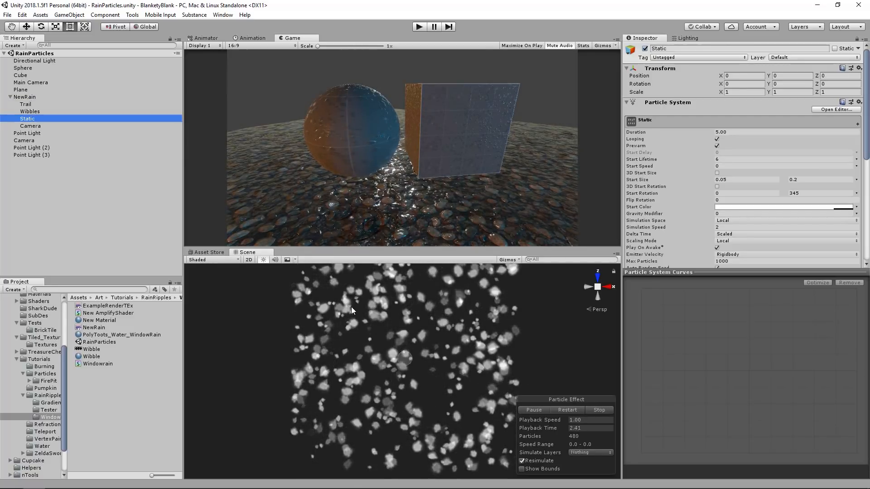
alt+drag(395, 311, 425, 354)
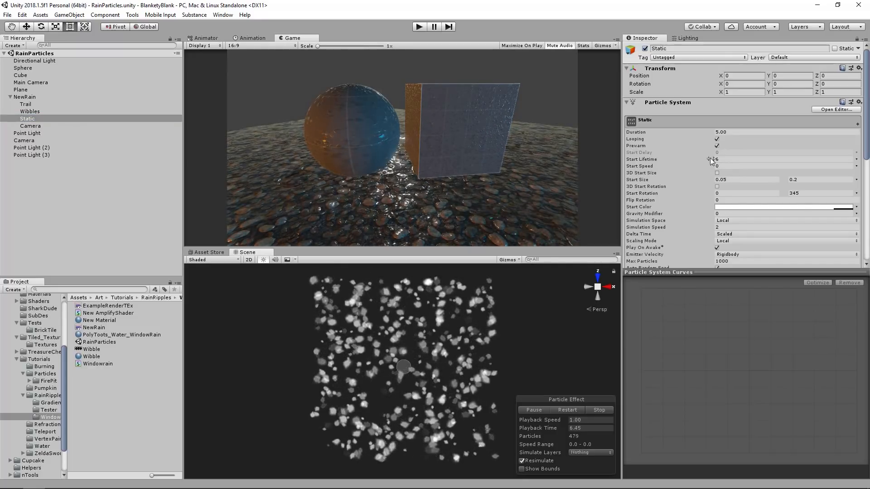
scroll(713, 141, down, 5)
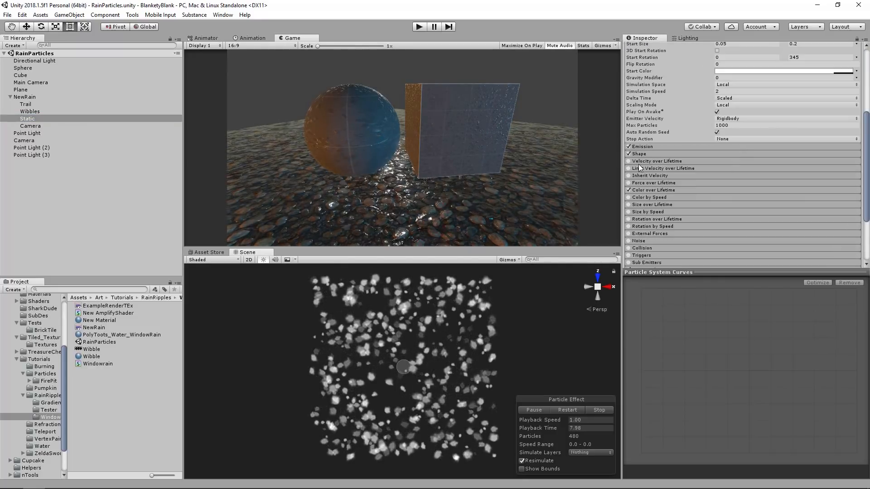
click(662, 154)
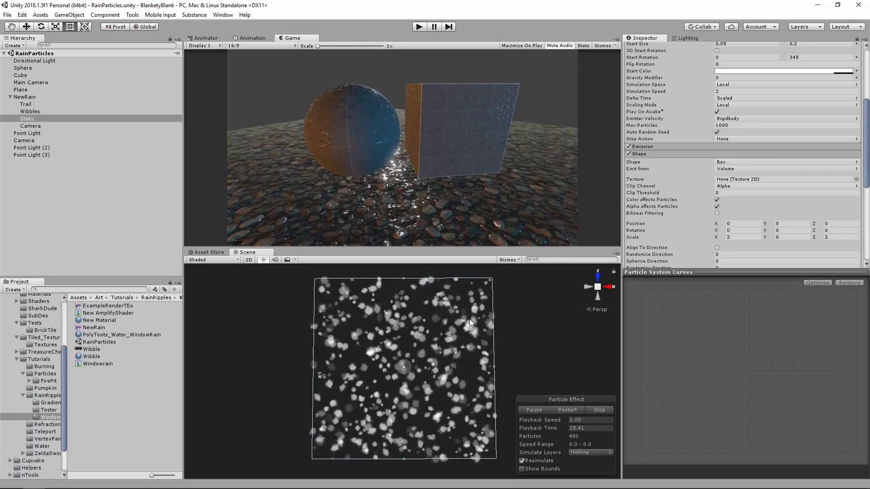
alt+drag(469, 319, 467, 284)
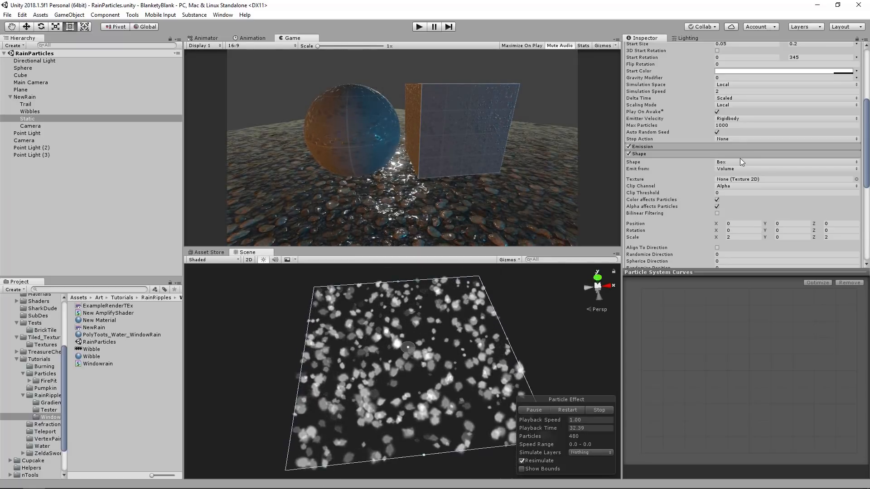
Step: Examine the Static emitter's box Scale values in the Shape module, viewing the emitter edge-on and from directly above
click(777, 237)
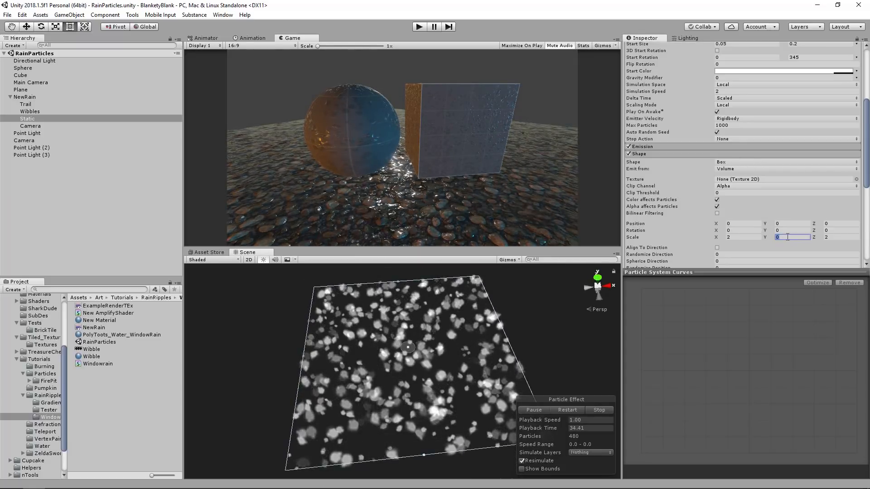
alt+drag(415, 357, 476, 219)
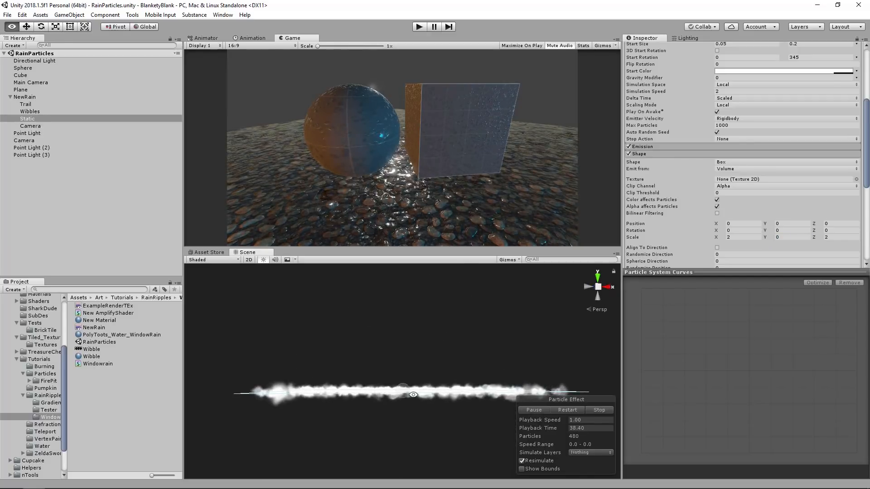
alt+drag(466, 326, 413, 375)
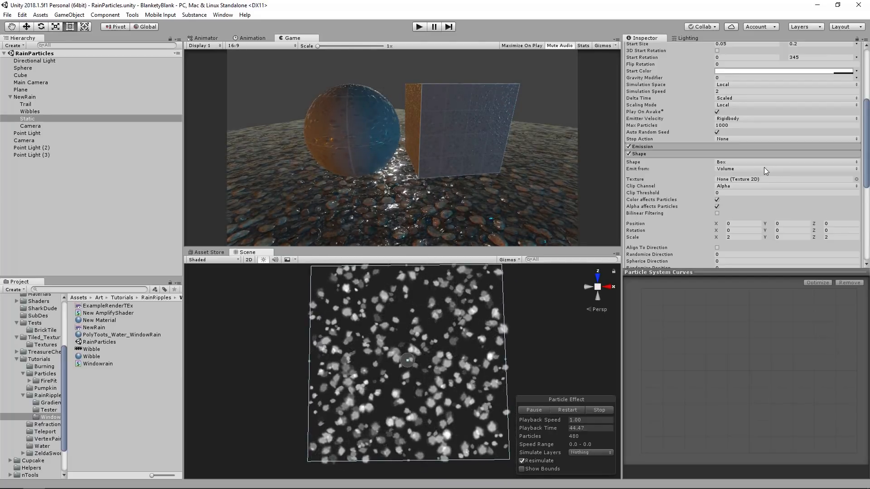
scroll(763, 165, down, 3)
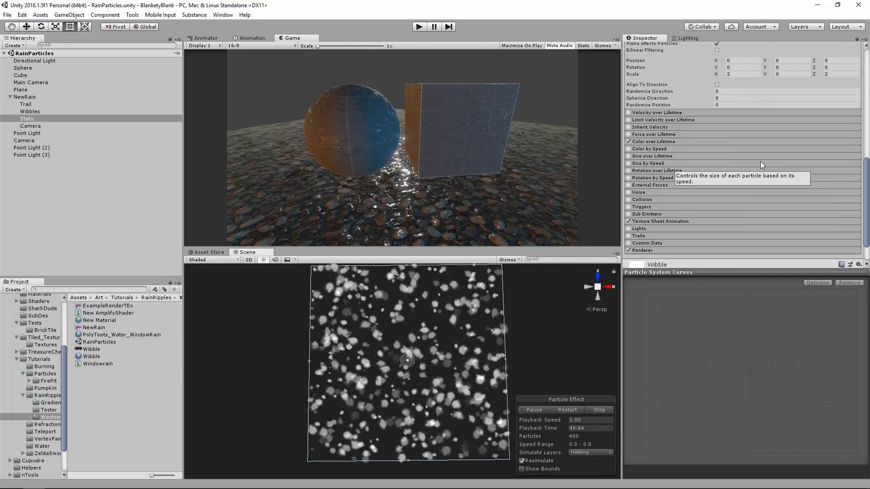
click(682, 126)
scroll(733, 129, up, 6)
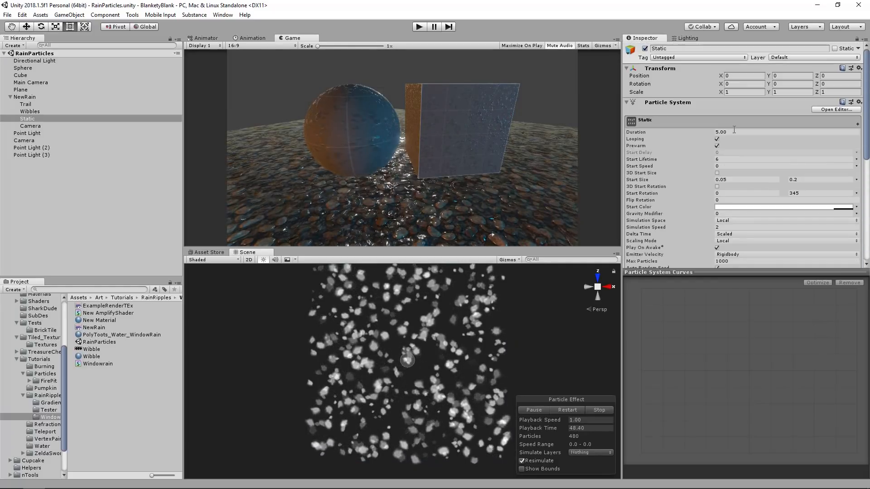
Step: Examine the Static system's main settings, its Shape module, and its Emission module's Rate over Time
scroll(733, 129, down, 2)
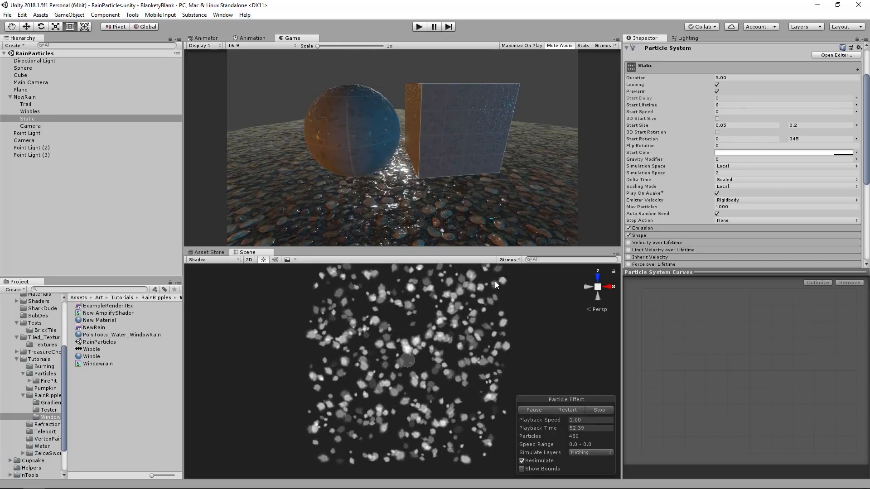
scroll(678, 220, down, 3)
click(673, 176)
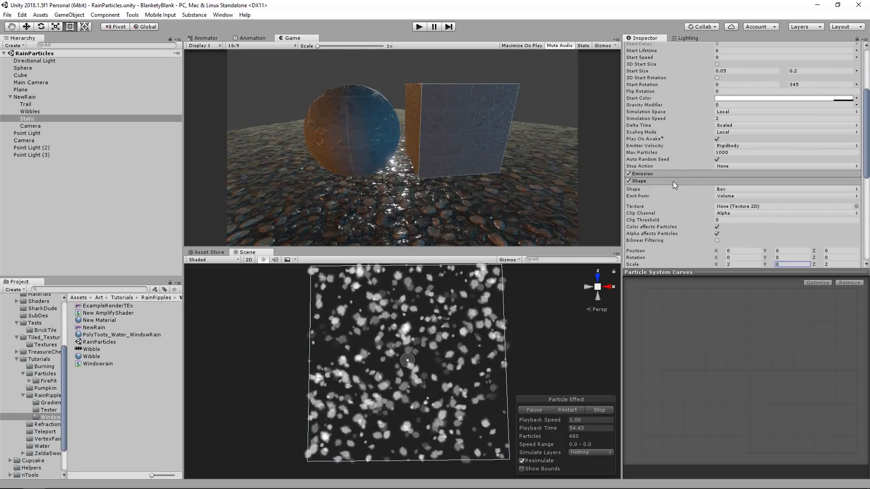
click(678, 174)
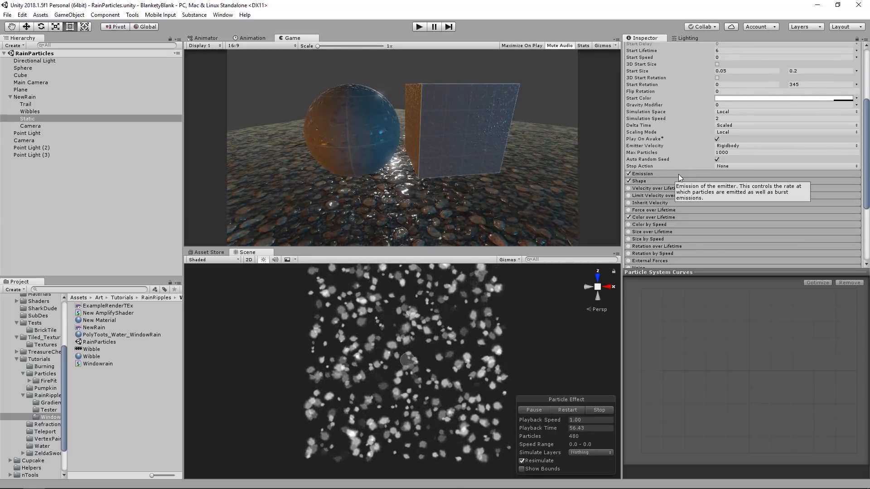
scroll(730, 84, up, 2)
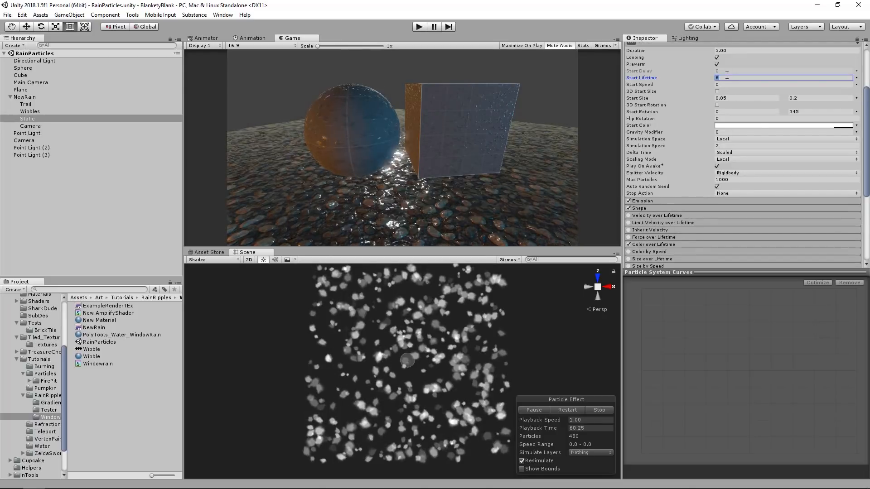
click(675, 201)
click(737, 209)
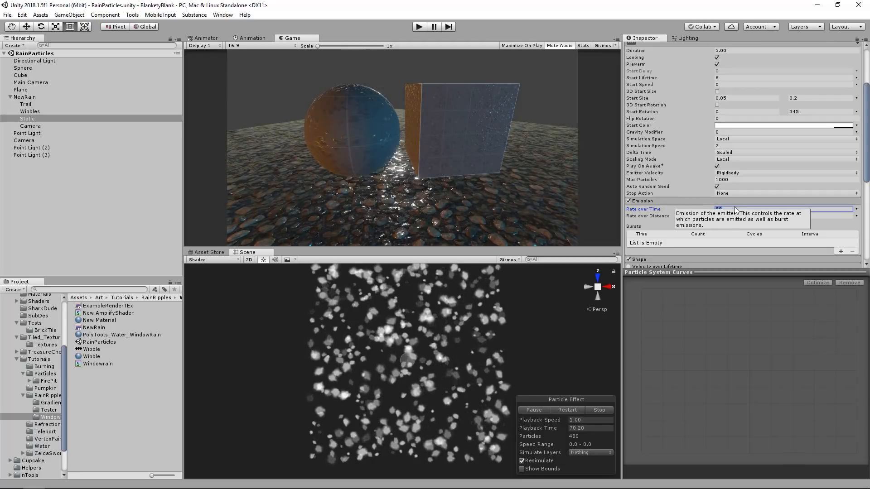
click(702, 200)
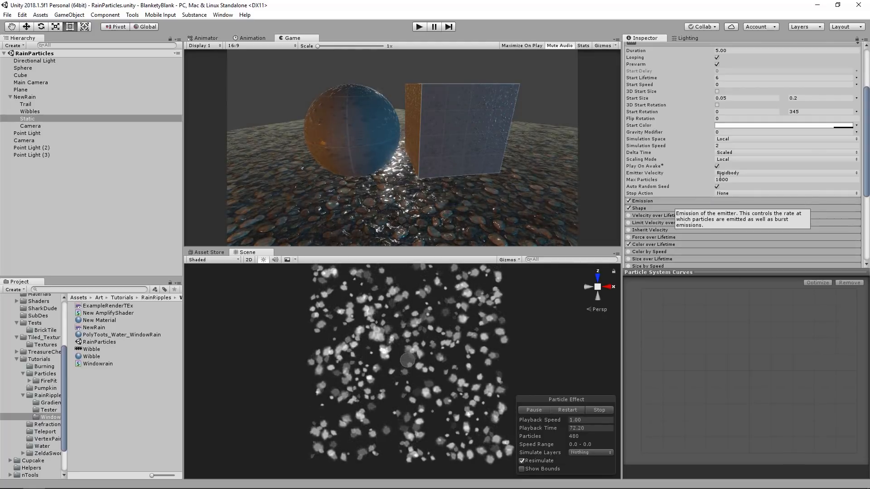
scroll(744, 135, up, 3)
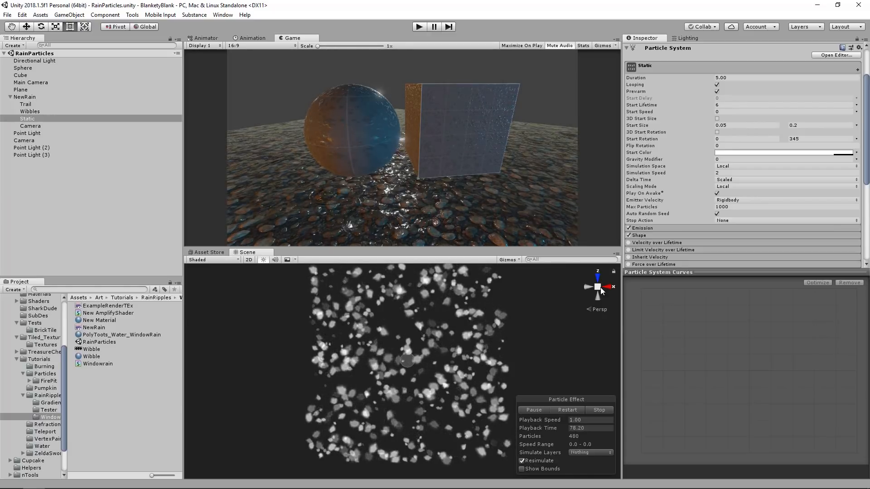
Step: Try a Constant Start Rotation on the Static system, and switch back to Random Between Two Constants
click(739, 138)
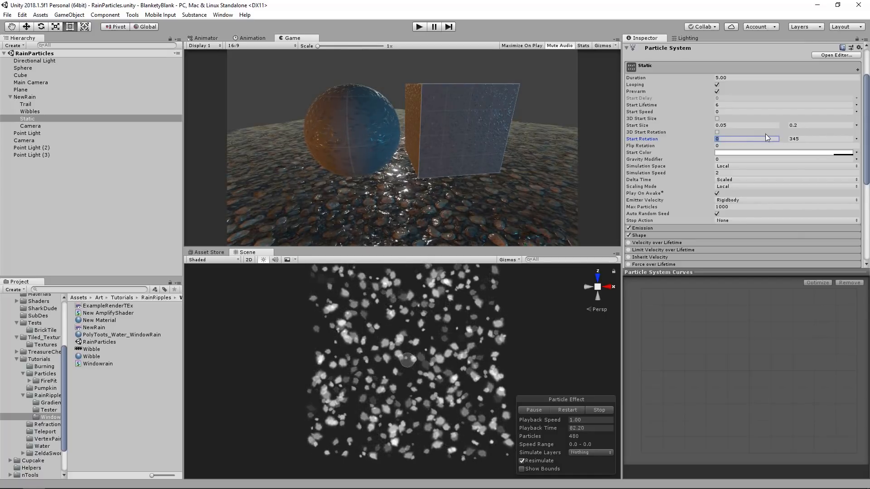
click(856, 139)
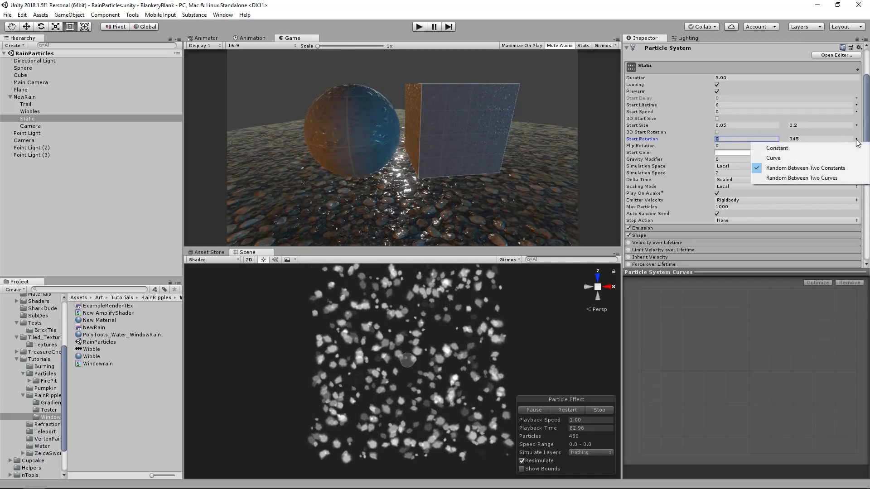
click(803, 147)
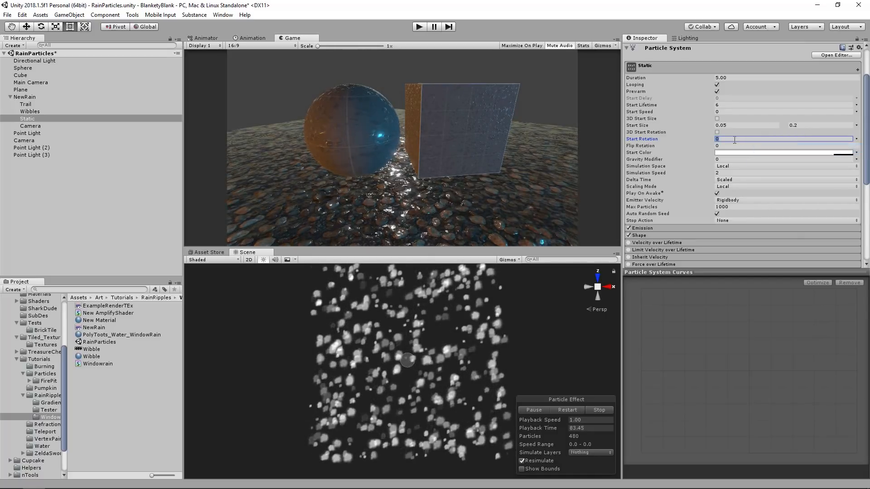
click(856, 139)
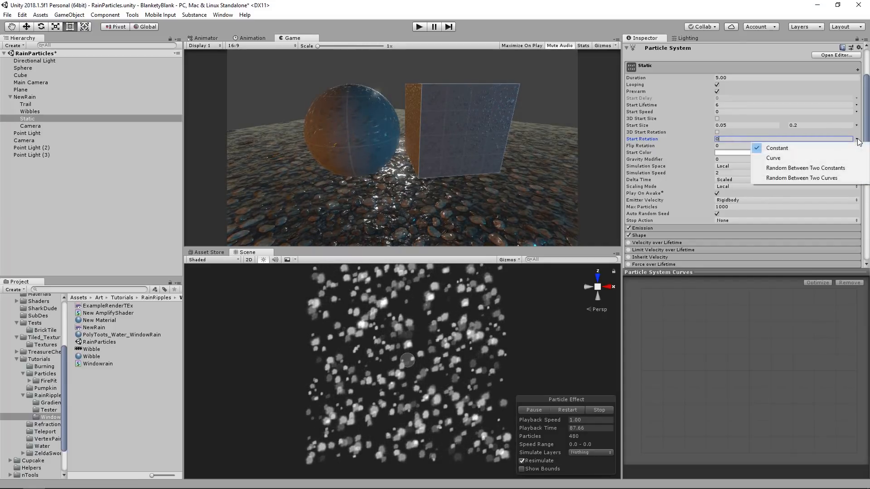
click(804, 168)
click(798, 139)
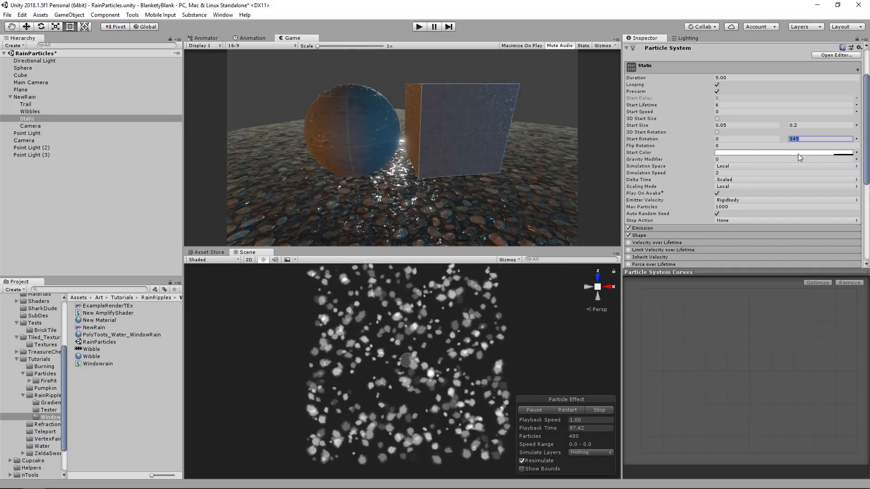
Step: Inspect the Static system's Start Color and its alpha in the color picker, and close it
click(798, 152)
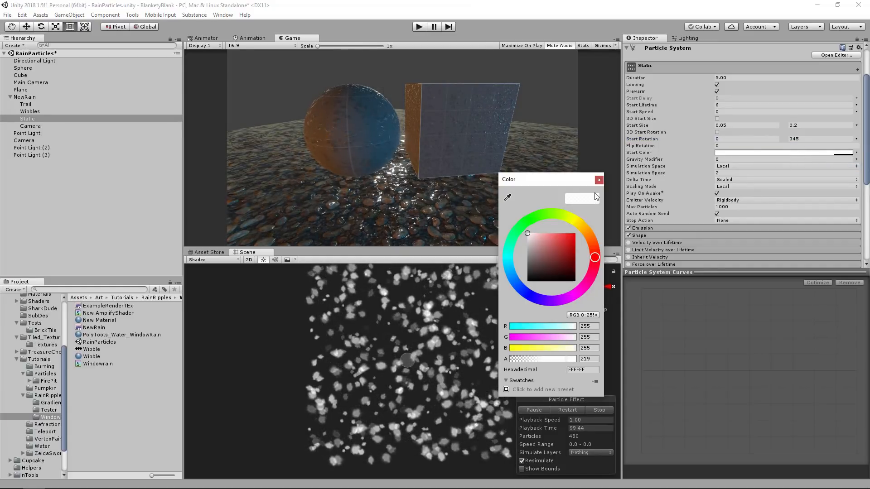
click(600, 180)
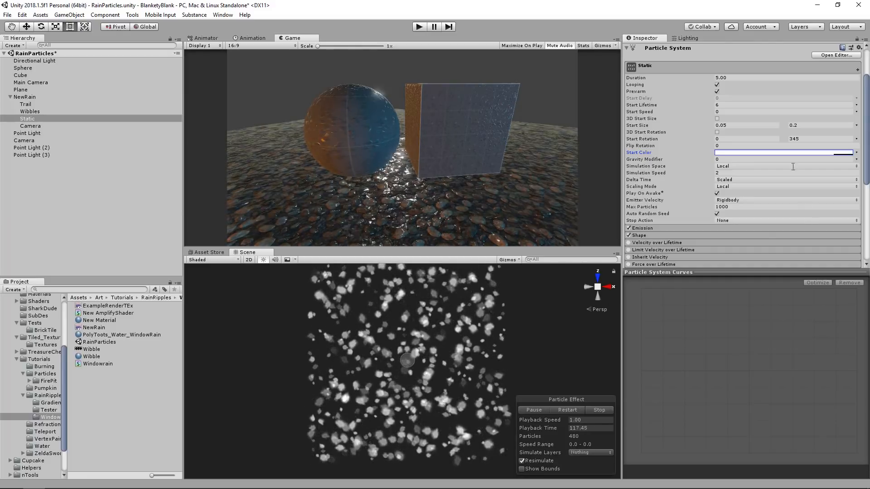
scroll(726, 167, down, 3)
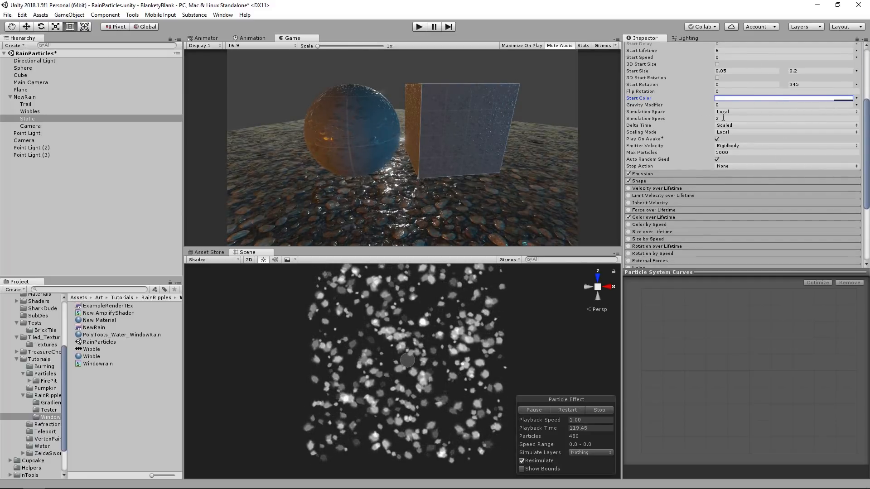
Step: Try a Simulation Speed of 1 on the Static system, and set it back to 2
click(741, 118)
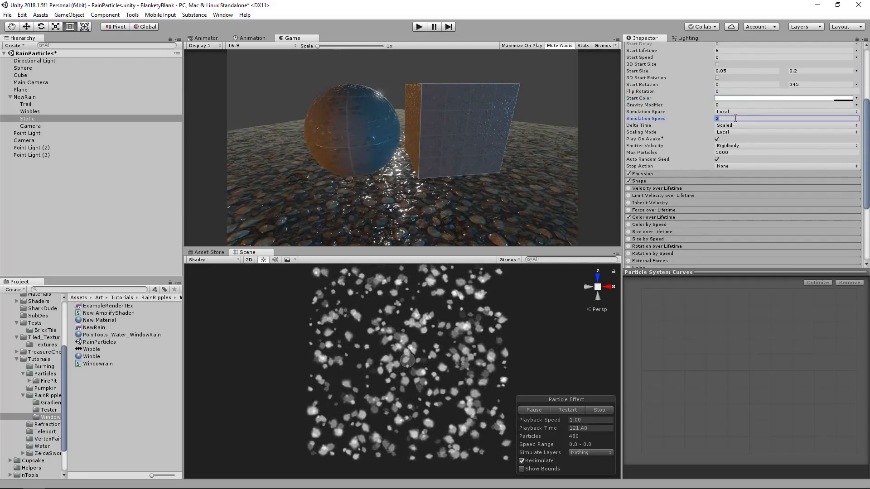
text(1)
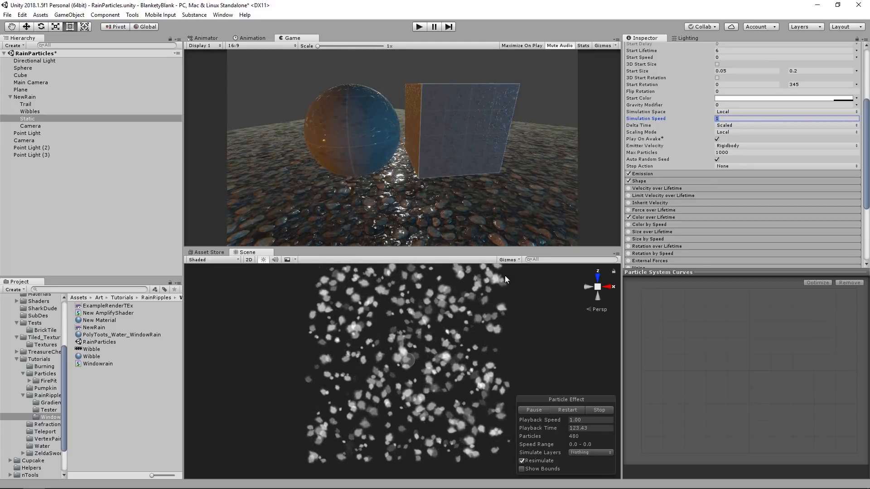
middle_drag(387, 323, 384, 329)
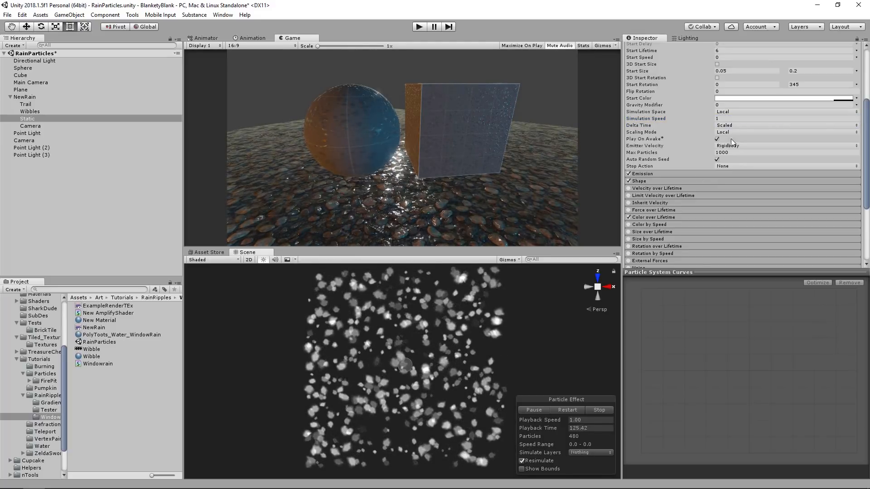
text(2)
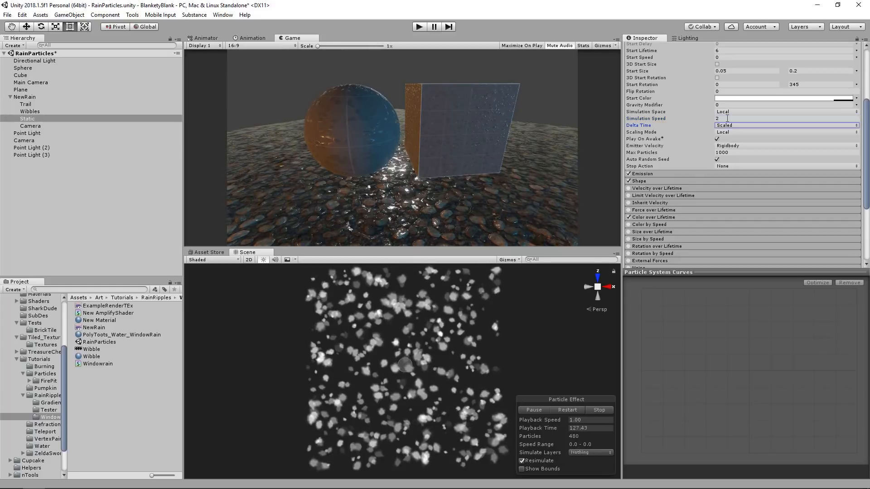
key(Tab)
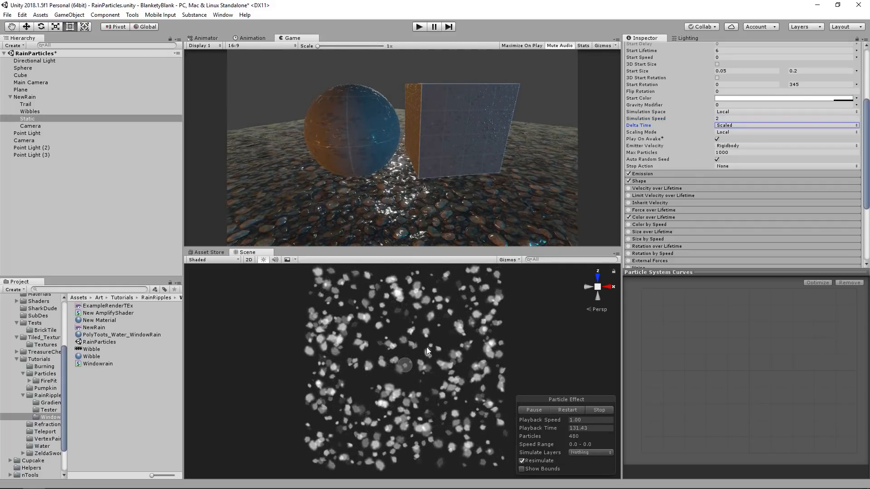
click(724, 119)
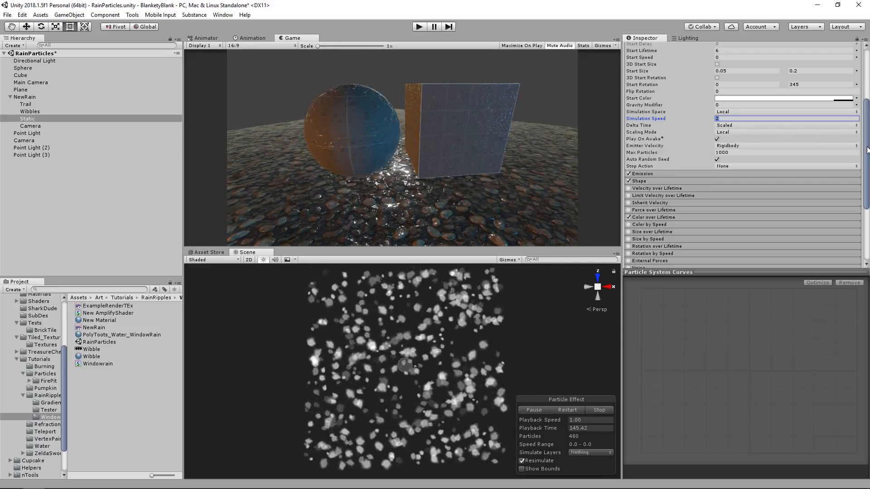
Step: Review the Static system's Emission and Shape modules briefly, and collapse both again
scroll(673, 124, down, 3)
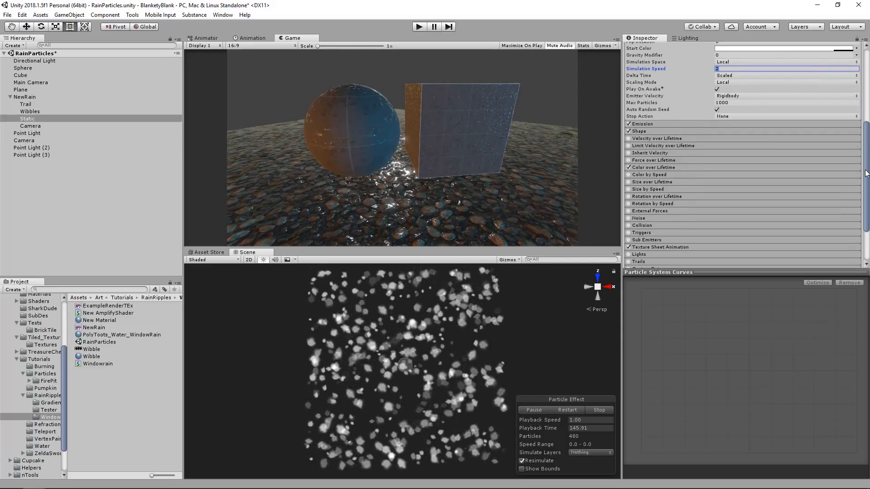
click(670, 125)
click(724, 124)
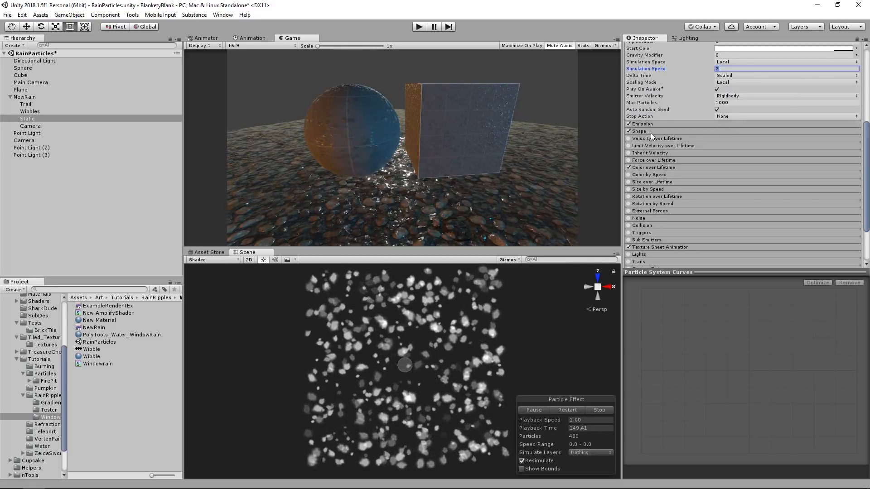
click(702, 131)
click(708, 131)
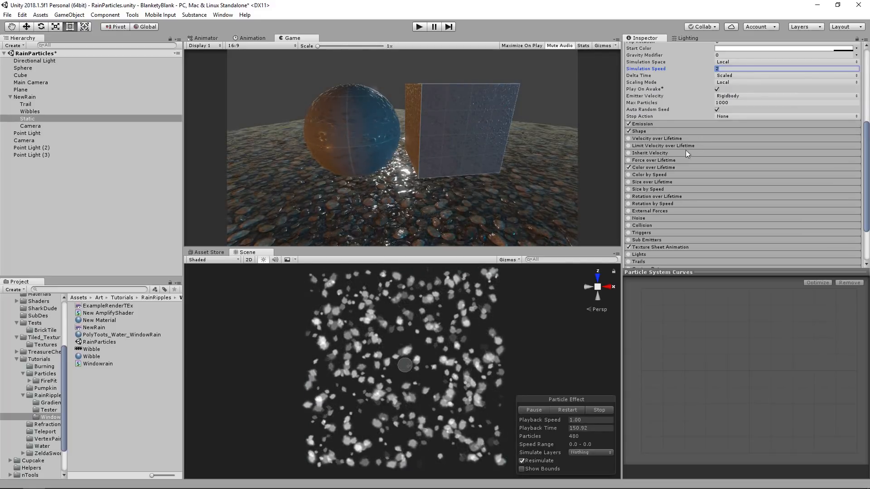
Step: Inspect the end alpha key of the Static system's Color over Lifetime gradient, and collapse the module
click(662, 167)
click(761, 176)
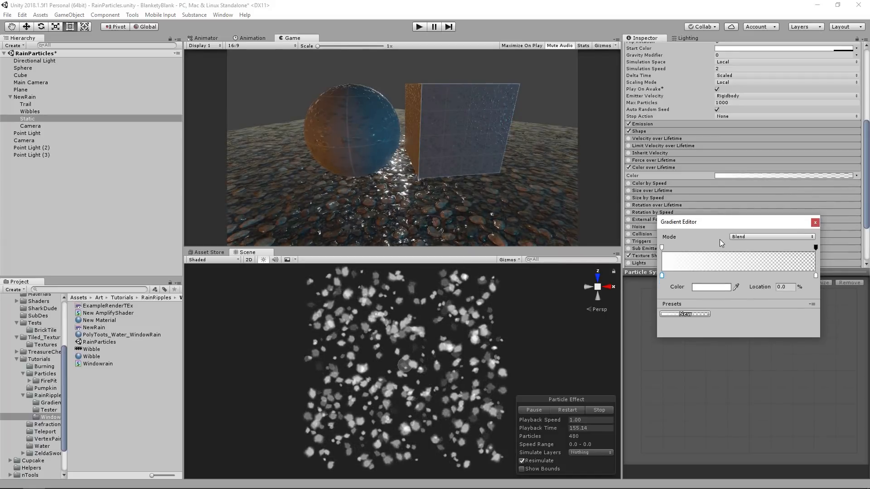
click(816, 247)
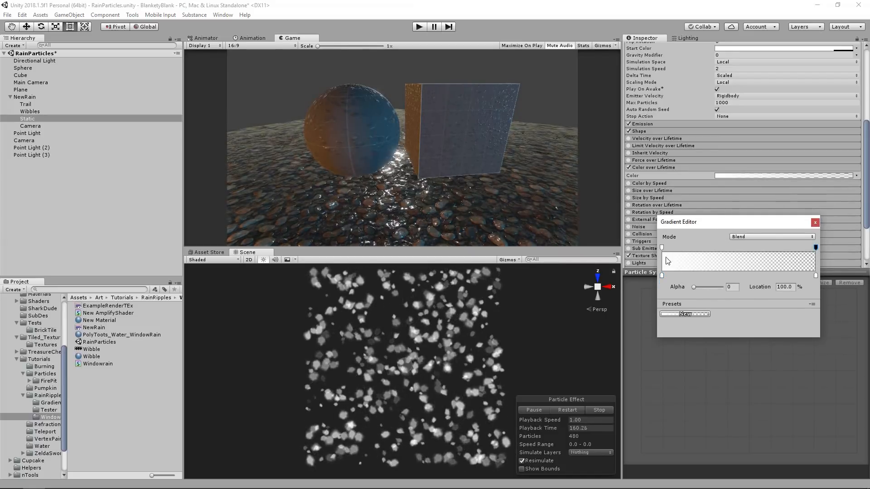
click(700, 175)
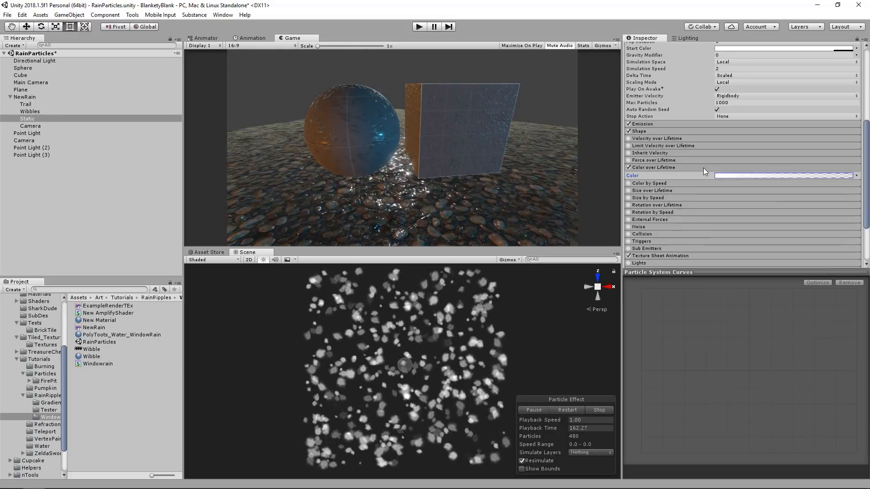
click(703, 167)
Step: Check the Static system's Texture Sheet Animation module, and expand its Renderer module to inspect the assigned material
scroll(704, 167, down, 3)
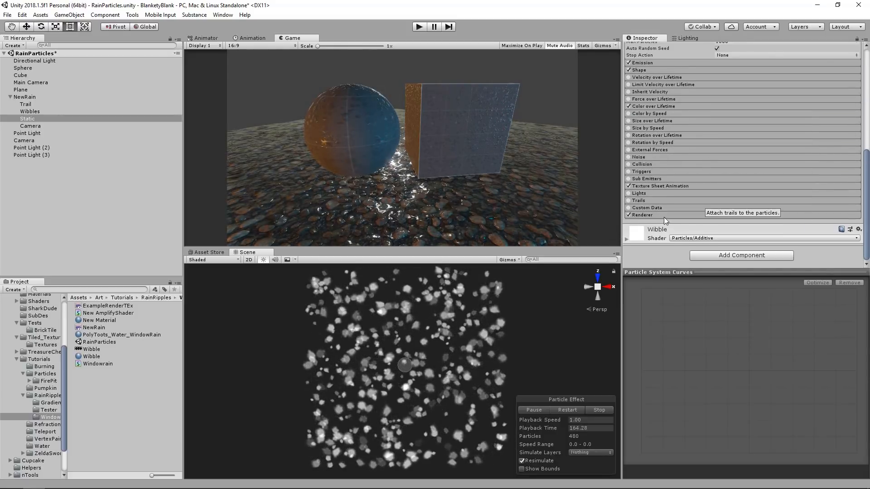
click(675, 184)
click(683, 183)
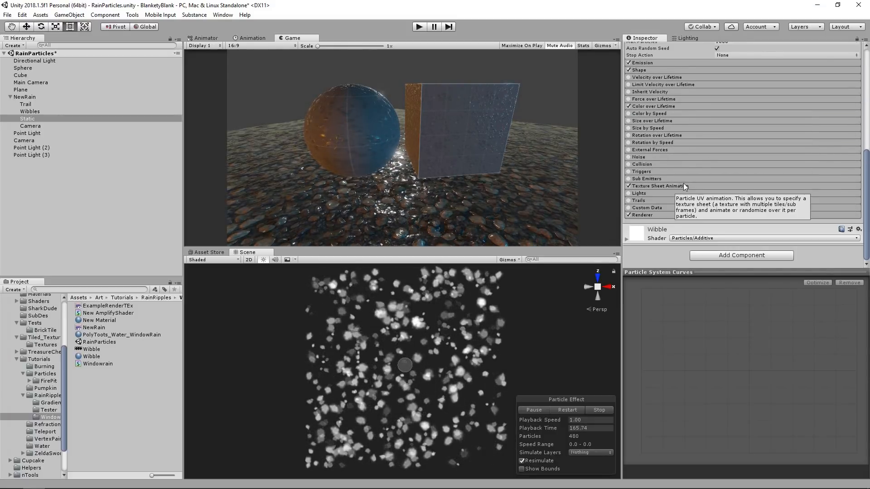
click(645, 215)
scroll(697, 182, down, 3)
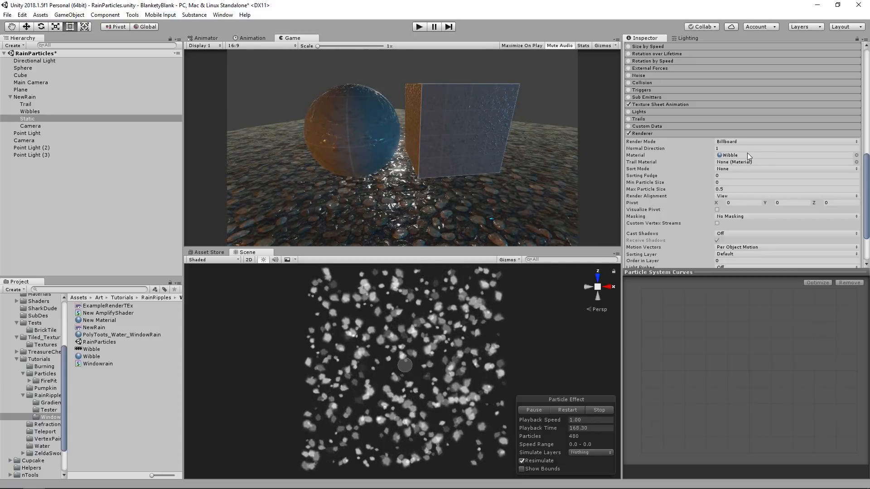
Step: Locate the Wibble material assigned in the Static system's Renderer, and inspect the material and its Wibble texture
scroll(746, 153, down, 1)
click(733, 128)
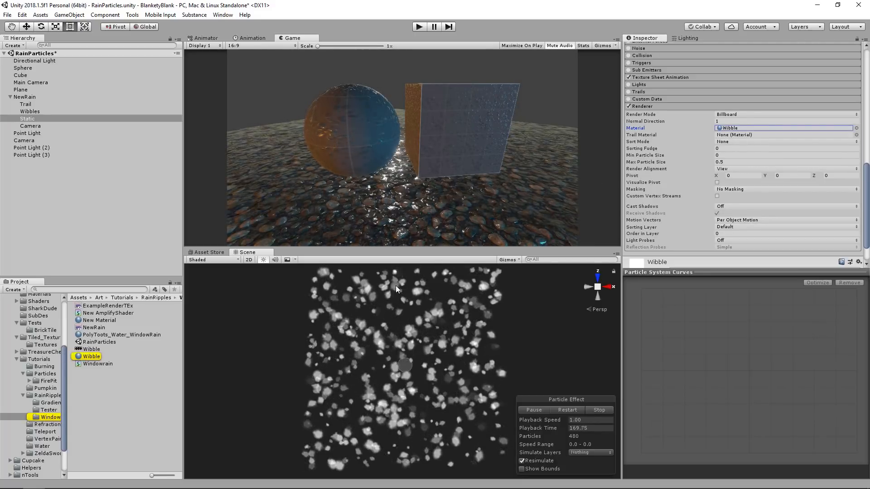
click(89, 357)
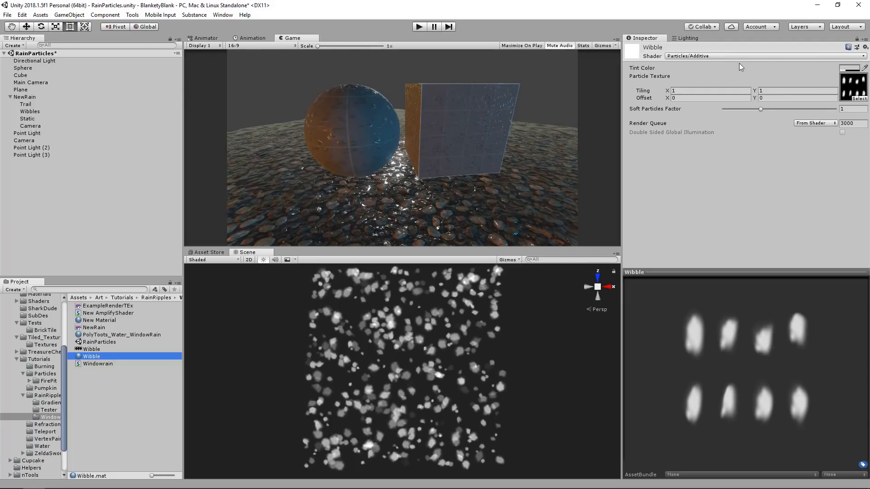
click(92, 350)
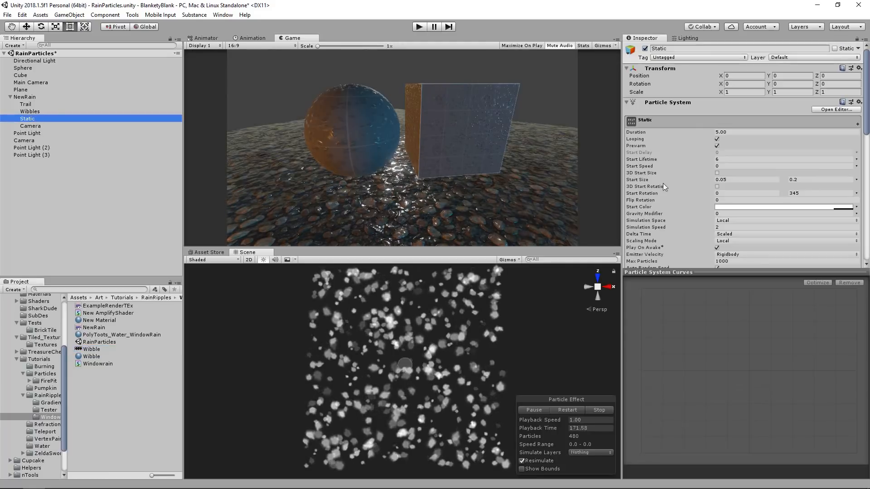
Step: Set the minimum Start Frame to 0 in the Static system's Texture Sheet Animation module
scroll(696, 172, down, 10)
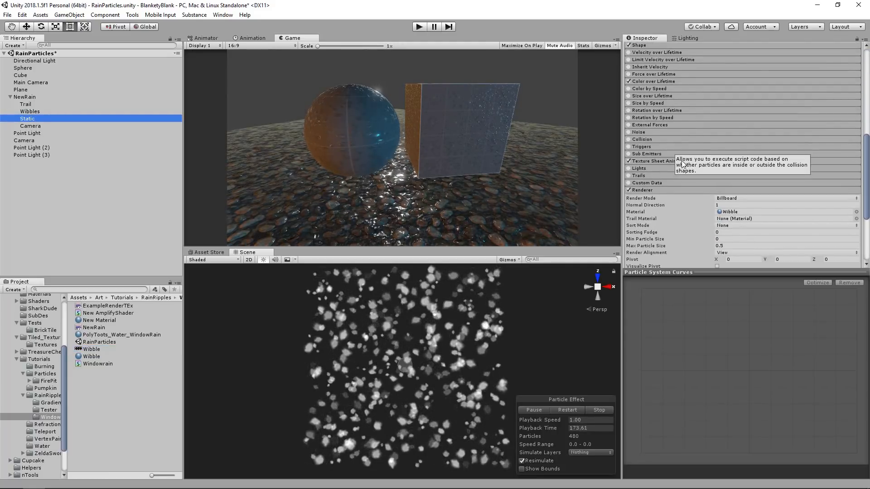
click(661, 161)
scroll(752, 157, down, 3)
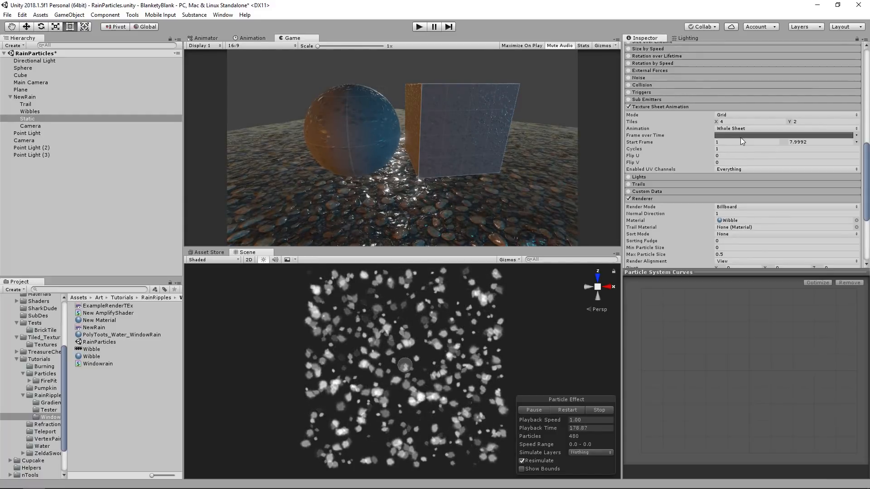
click(723, 142)
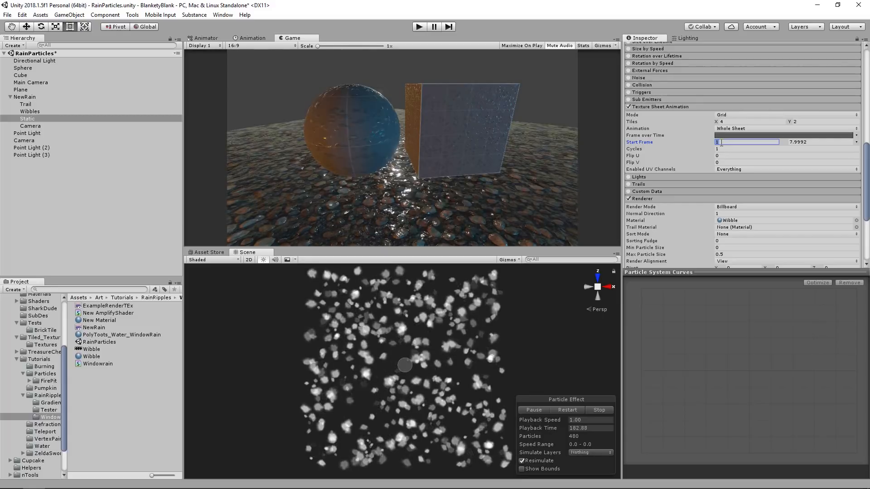
text(0)
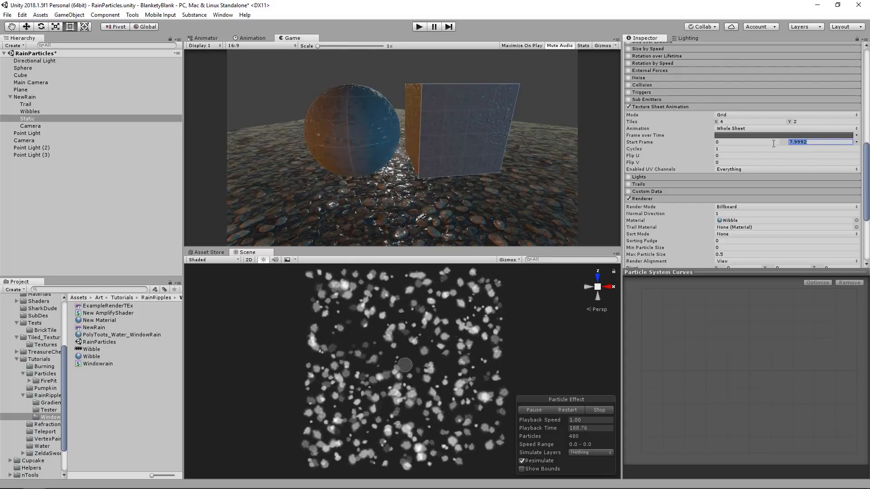
Step: Try a linear rising Frame over Time curve on the Static system, restore the flat curve, and compare the particles up close
click(737, 136)
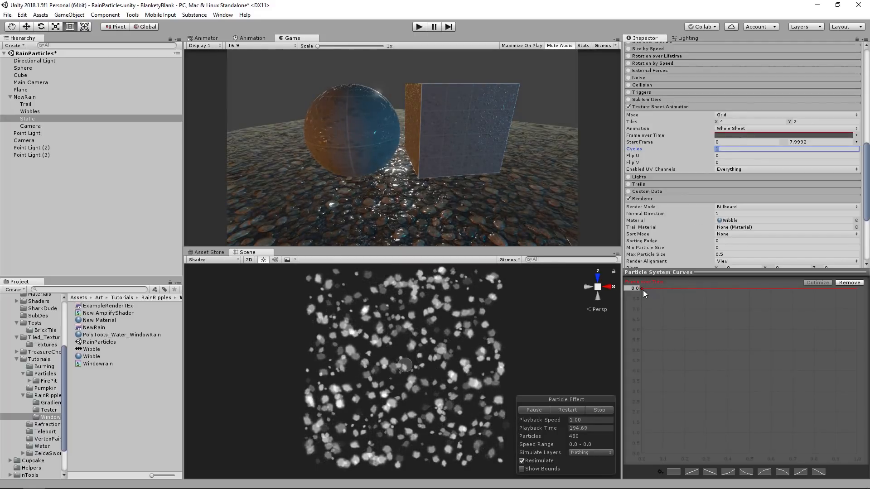
drag(763, 288, 761, 351)
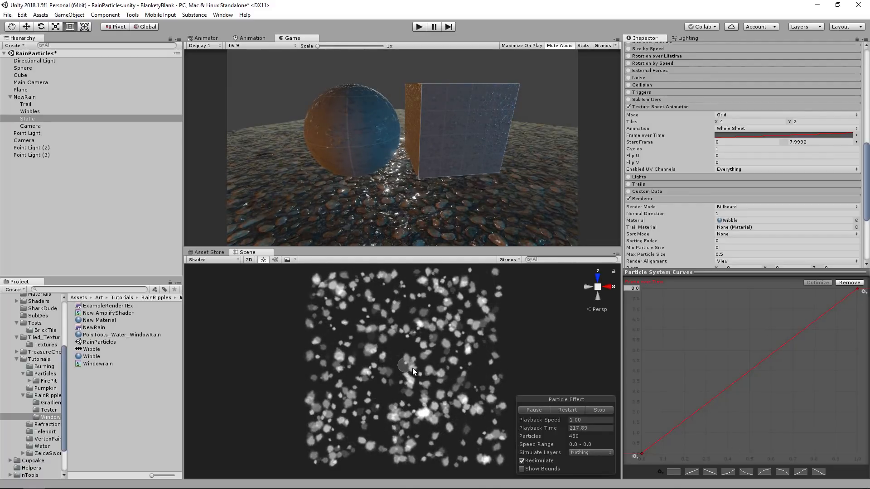
scroll(407, 356, up, 5)
scroll(411, 353, down, 4)
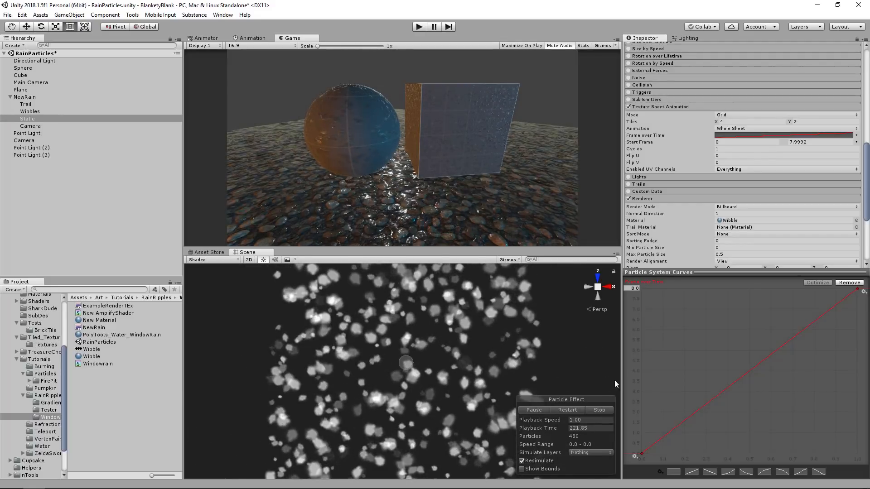
click(675, 472)
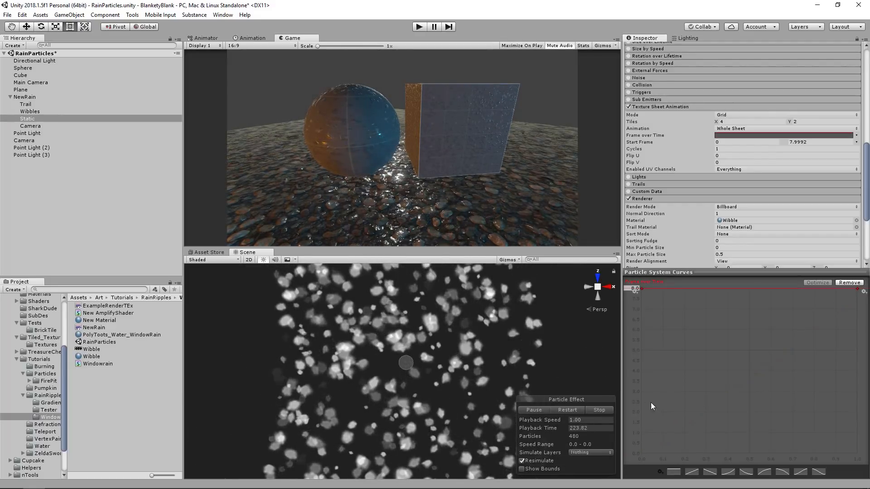
scroll(496, 348, down, 2)
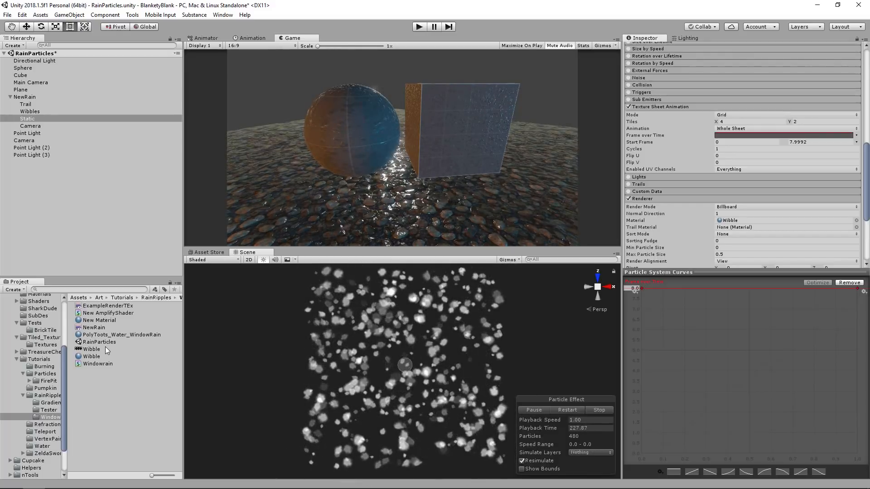
scroll(488, 328, up, 3)
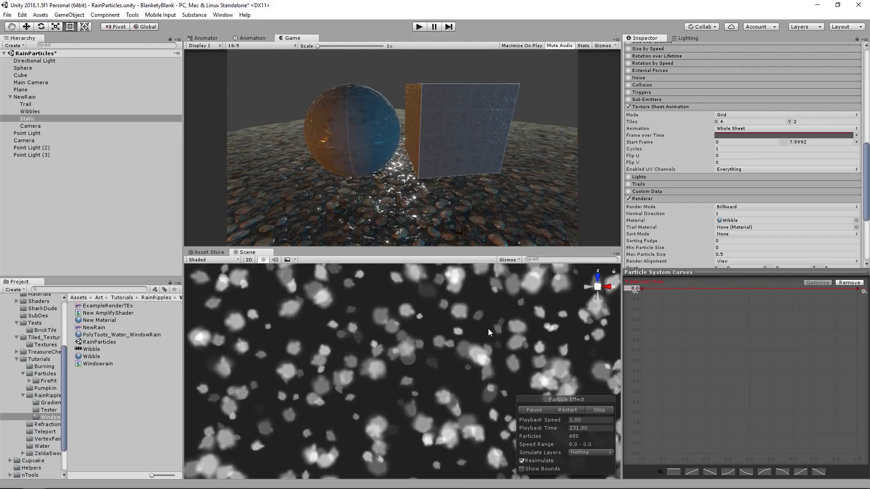
scroll(488, 328, down, 4)
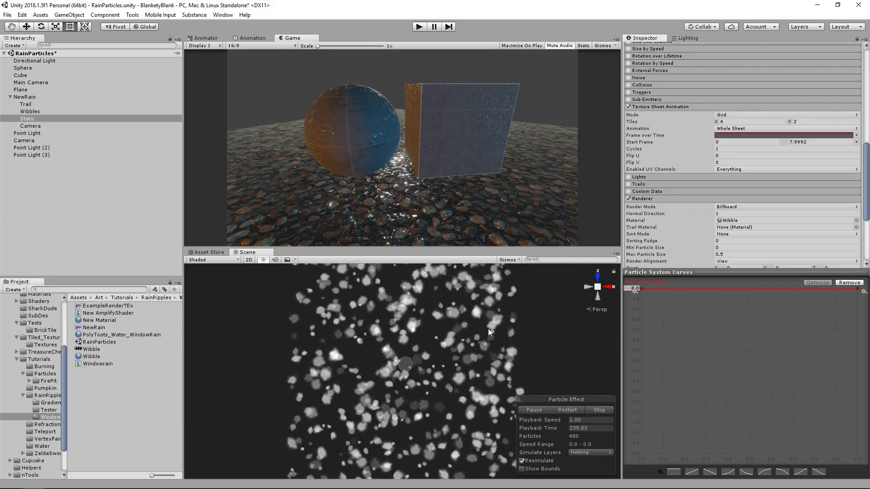
Step: Collapse the Static system's Texture Sheet Animation module and stop its particle preview
click(701, 106)
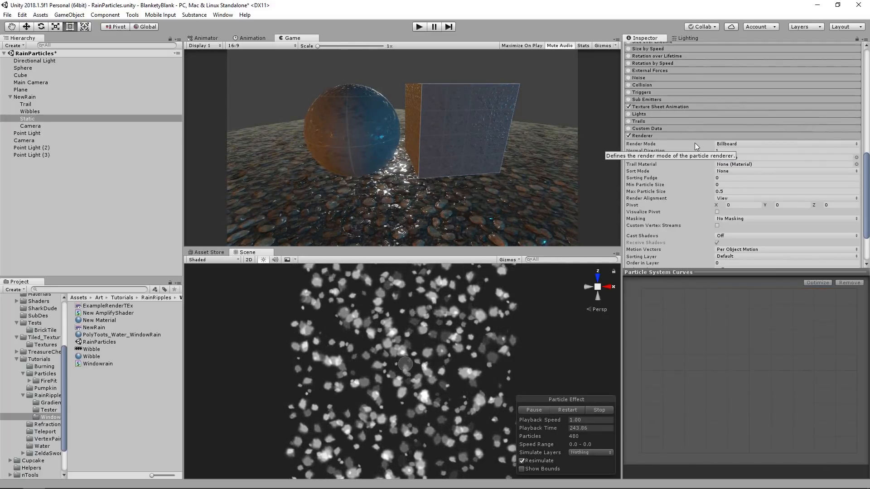
scroll(692, 143, up, 8)
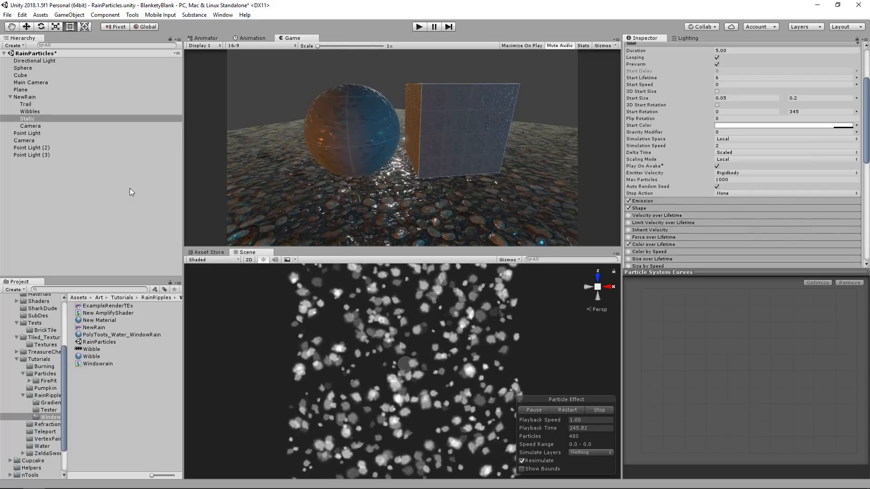
click(597, 410)
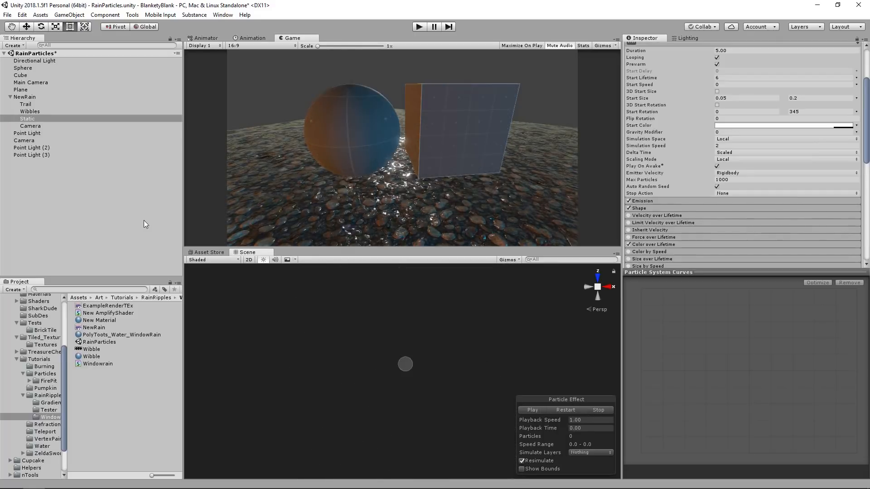
Step: Select the Wibbles system and review its main settings and Velocity over Lifetime values against the particle motion
click(30, 111)
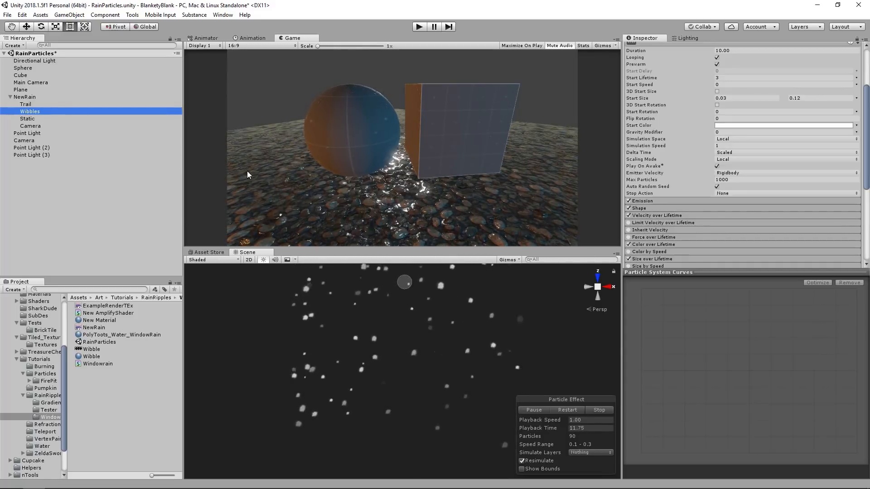
scroll(760, 215, down, 4)
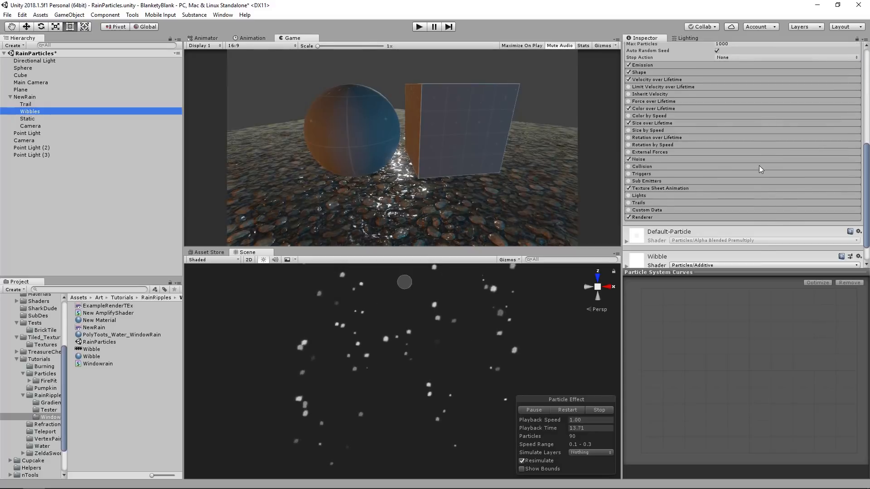
scroll(759, 164, up, 5)
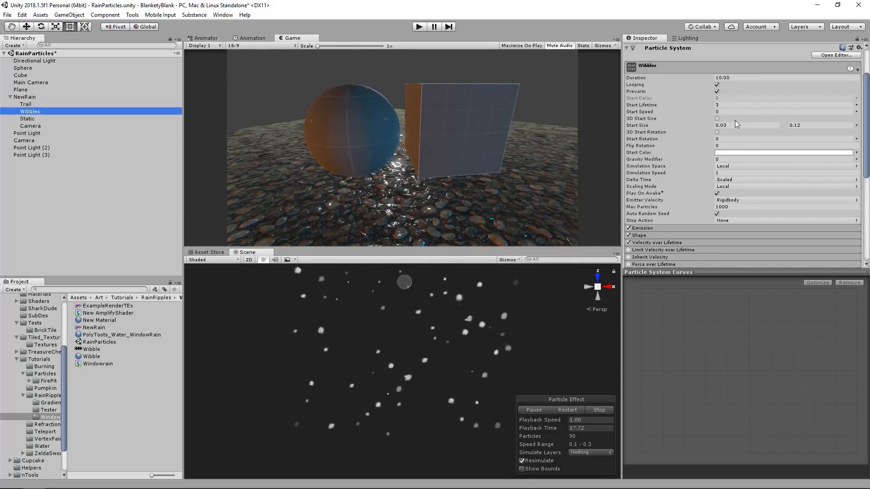
scroll(738, 129, down, 3)
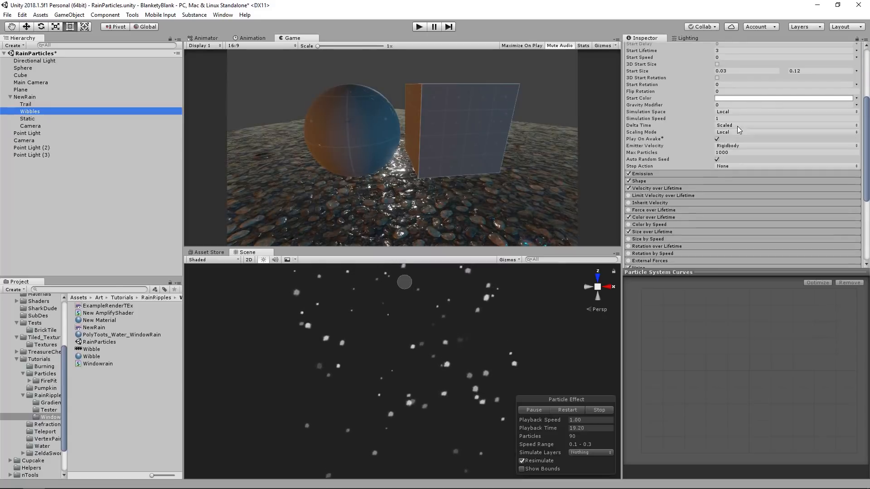
click(672, 188)
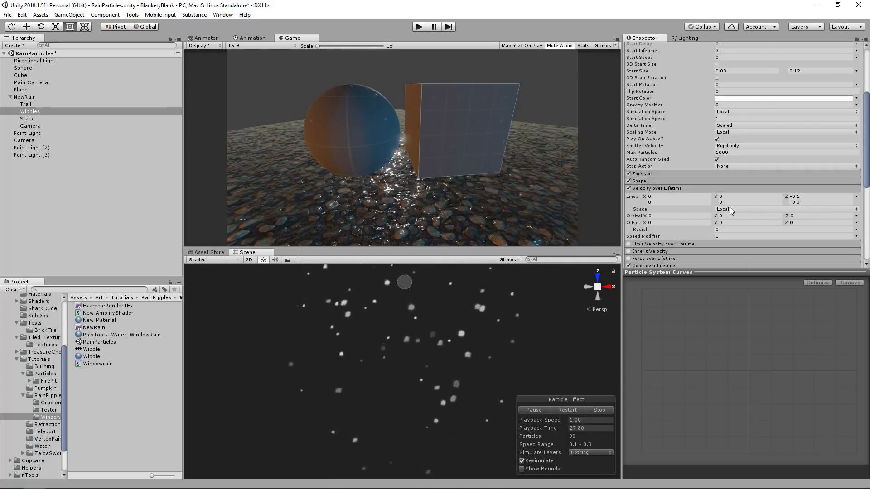
alt+drag(370, 349, 421, 402)
alt+right_drag(431, 372, 426, 377)
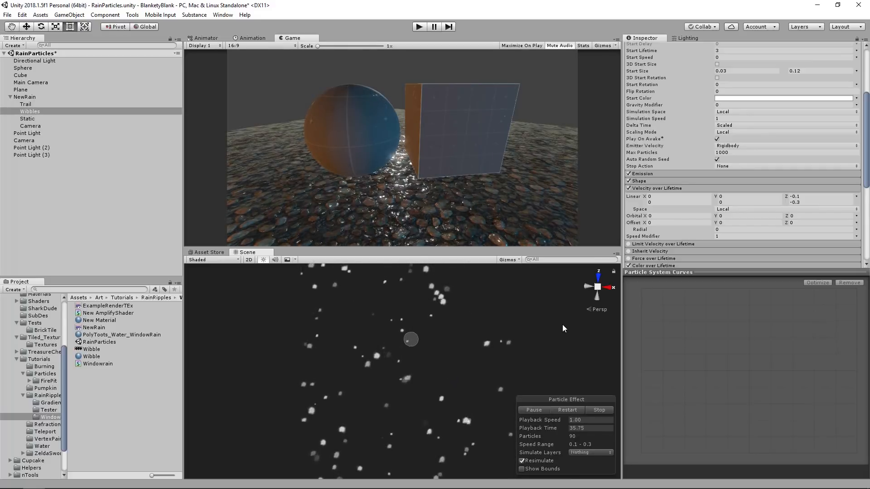
Step: Check the Wibbles system's emission rate, and collapse its Emission and Velocity over Lifetime modules
click(693, 173)
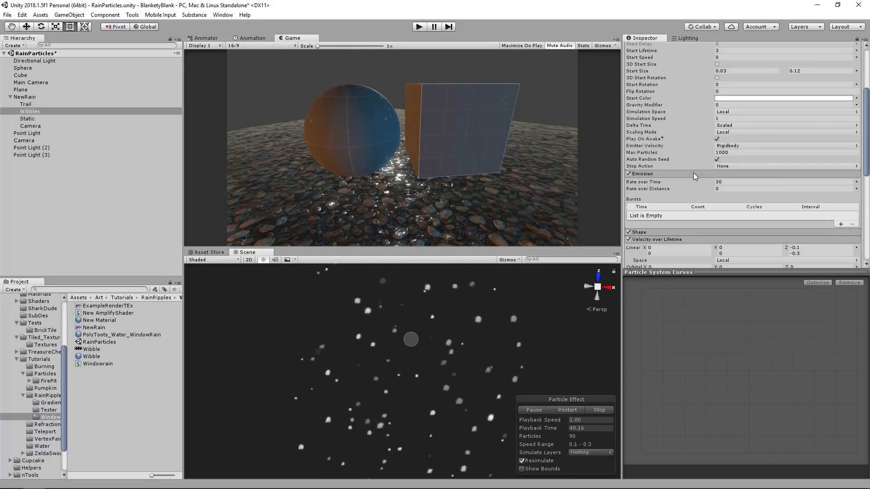
click(739, 181)
click(689, 175)
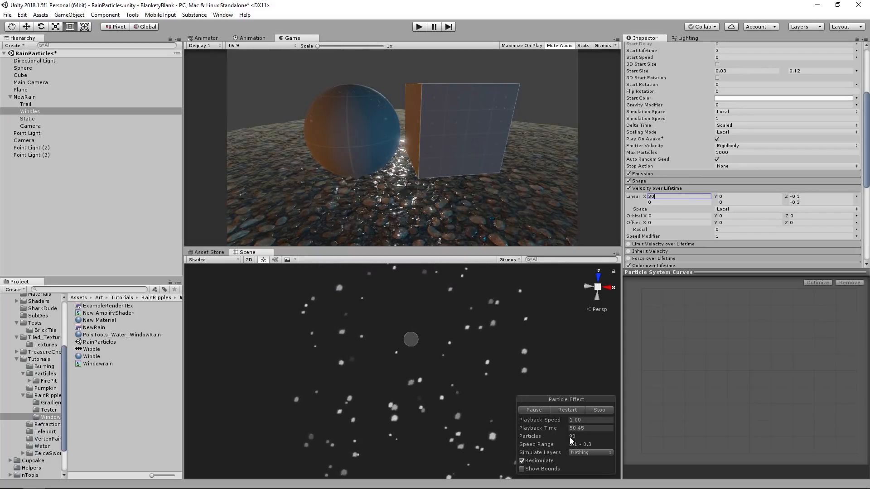
click(695, 189)
scroll(713, 168, down, 3)
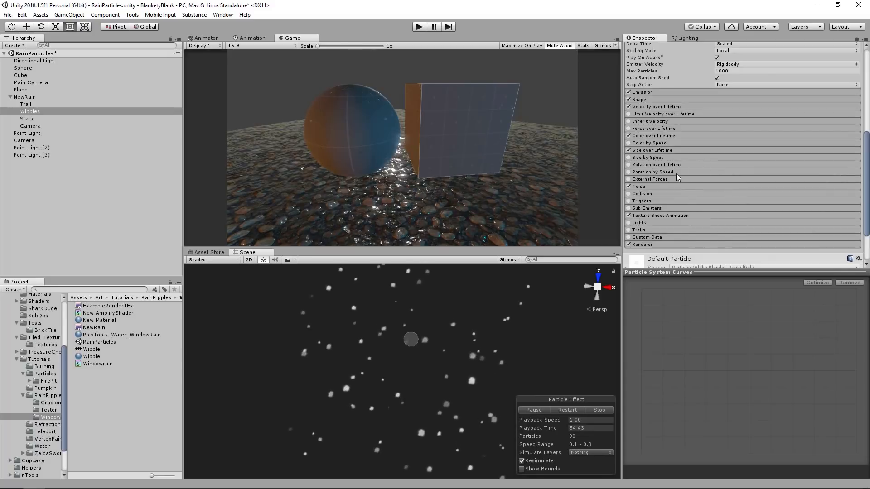
Step: Examine the Wibbles system's Noise strength per axis and frequency while watching the particles from several angles, and collapse the module
click(651, 186)
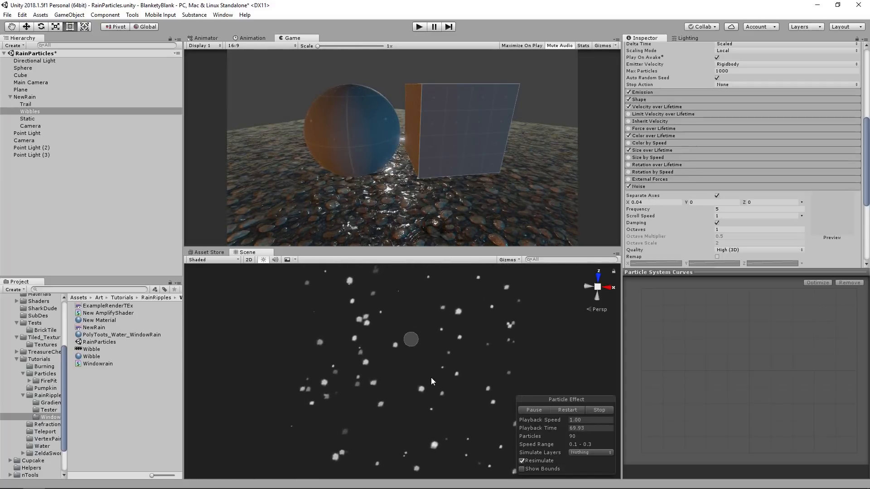
alt+drag(437, 447, 442, 276)
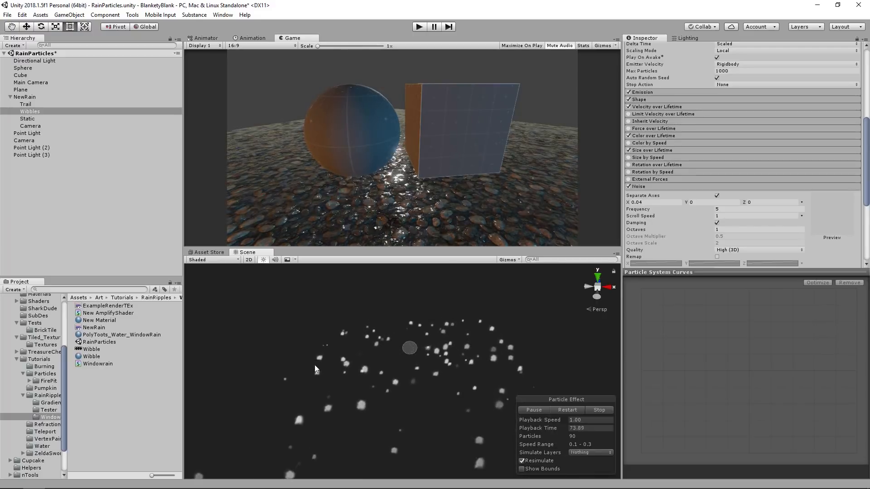
alt+drag(580, 354, 584, 472)
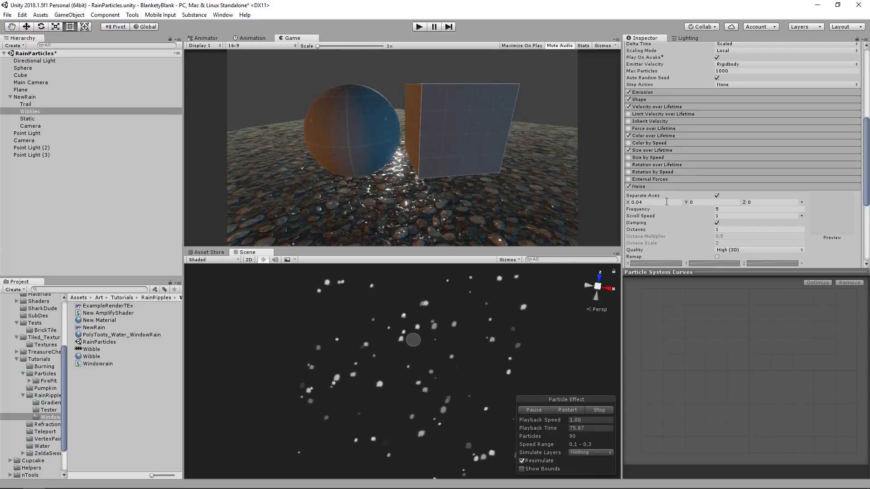
click(651, 202)
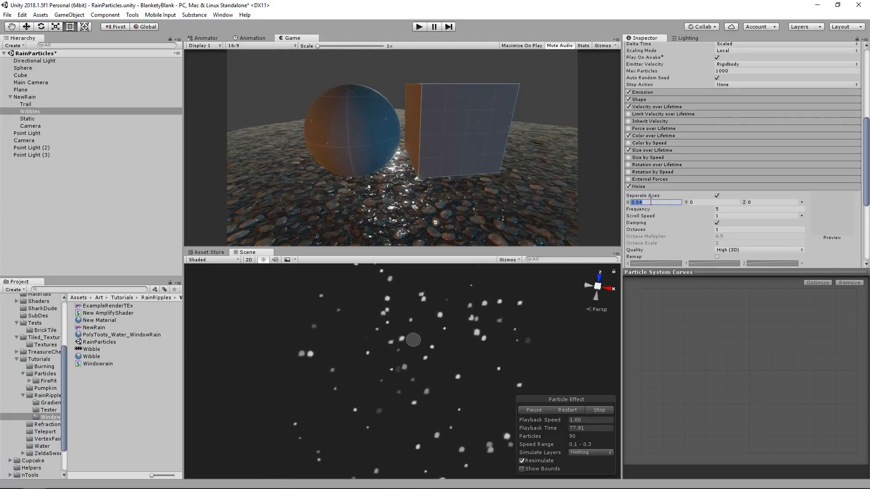
click(720, 208)
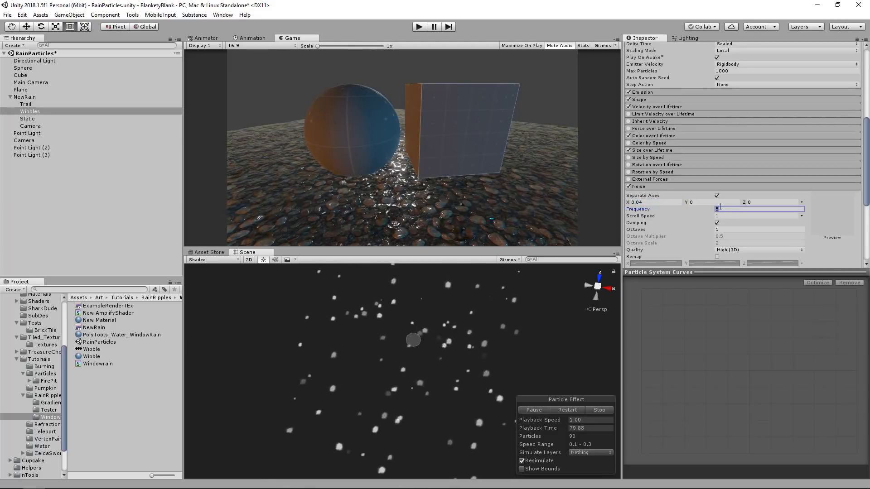
scroll(722, 199, down, 2)
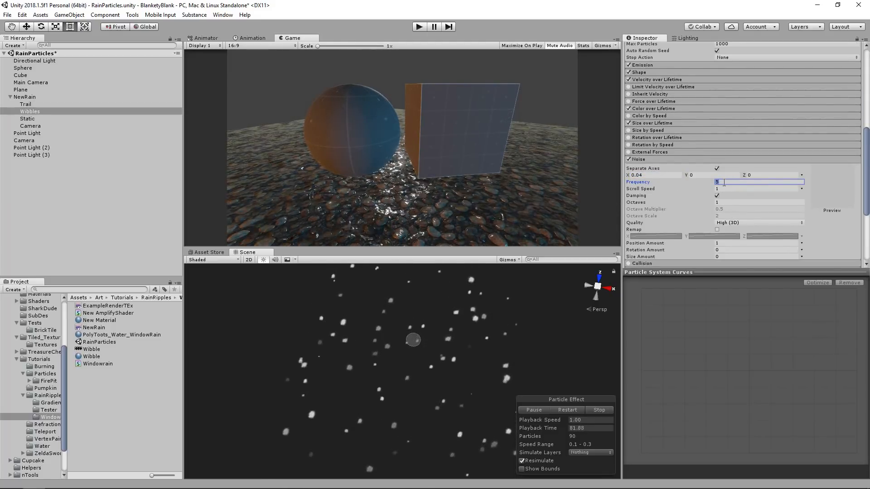
alt+drag(465, 353, 454, 357)
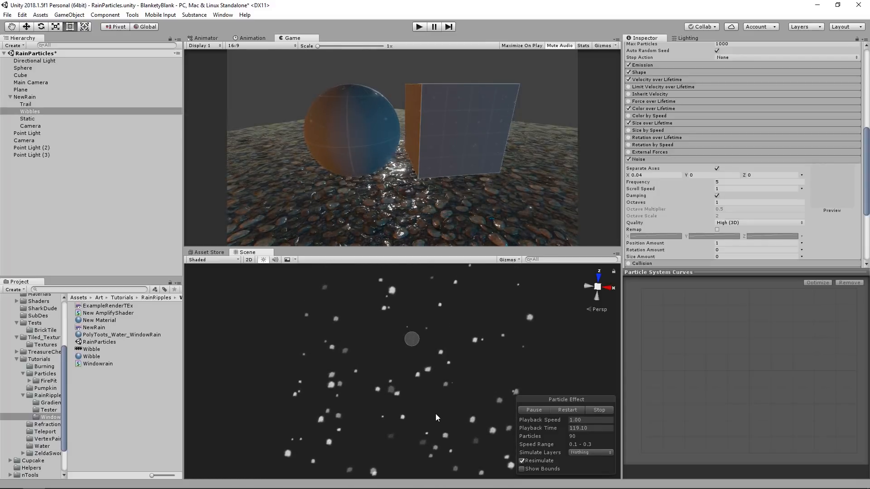
click(652, 175)
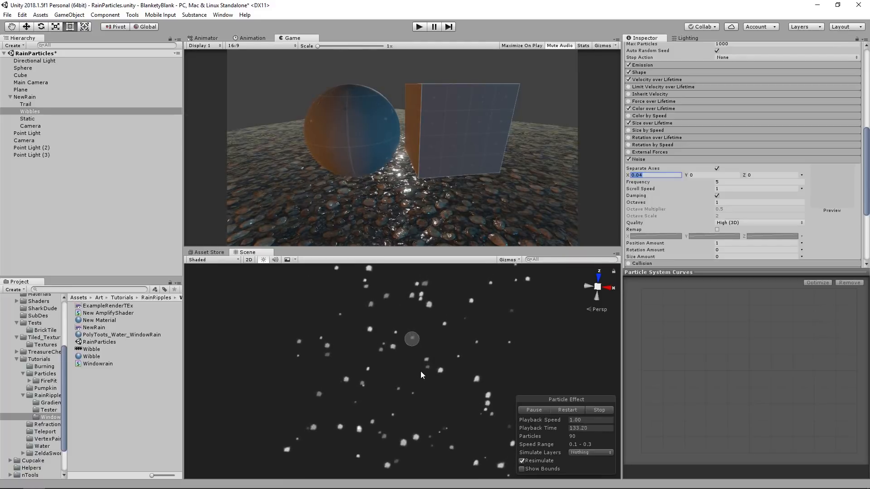
click(661, 159)
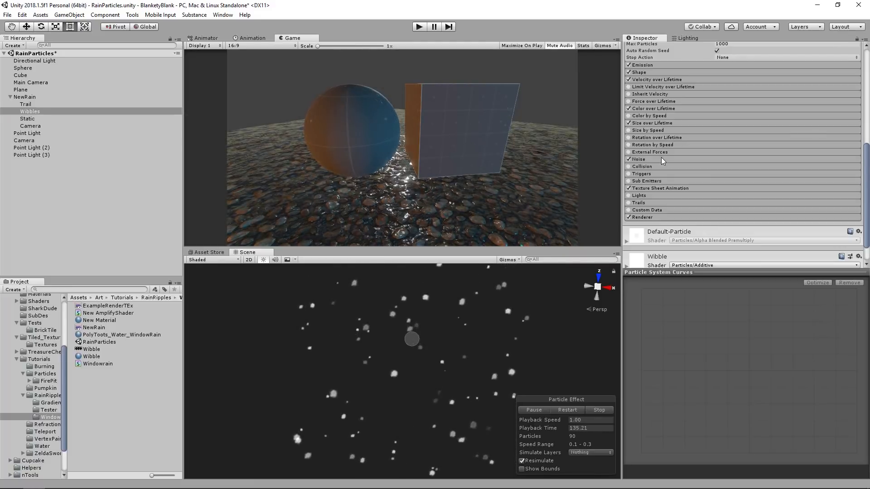
Step: Review the Wibbles system's Texture Sheet Animation settings and display its Frame over Time curve
click(660, 188)
scroll(730, 179, down, 3)
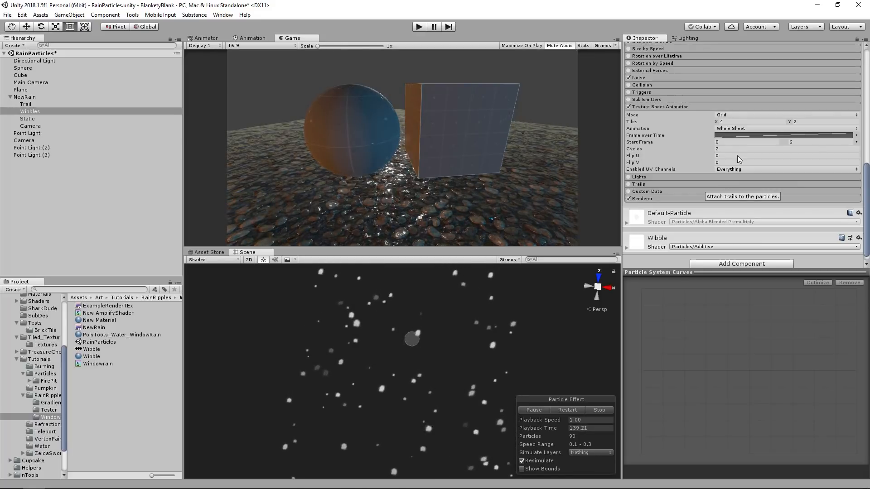
click(743, 135)
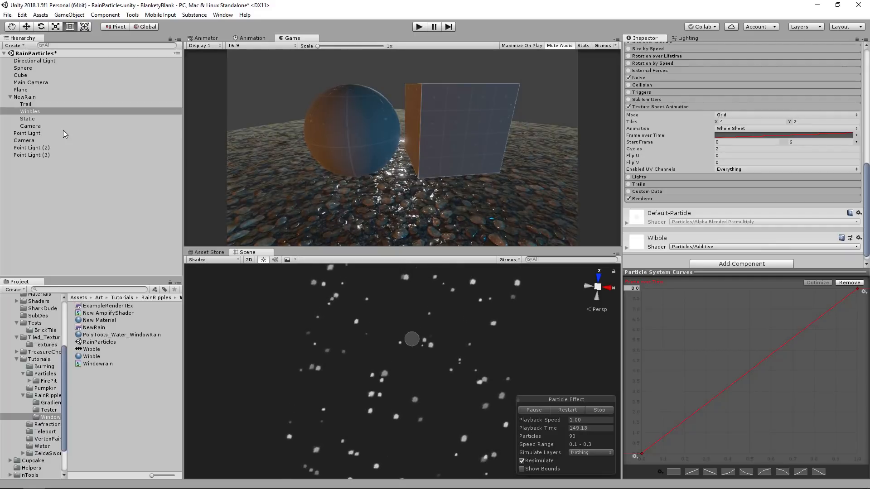
Step: Select the Cube and frame it together with the sphere in the Scene view
click(30, 76)
key(f)
alt+drag(434, 393, 291, 311)
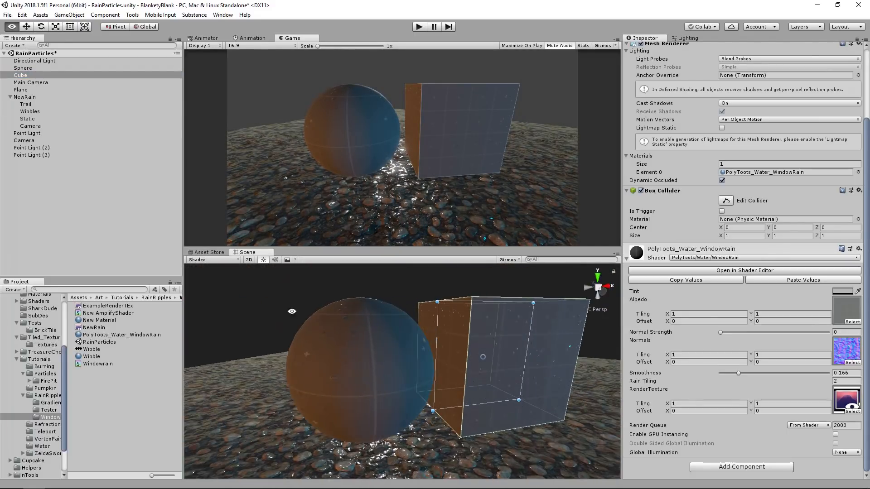
Step: Select the Wibbles system and examine its moving droplets on the cube's surface from close up and from a distance
click(31, 111)
alt+drag(442, 340, 417, 338)
alt+scroll(484, 332, up, 3)
alt+drag(484, 331, 422, 321)
alt+right_drag(414, 320, 477, 329)
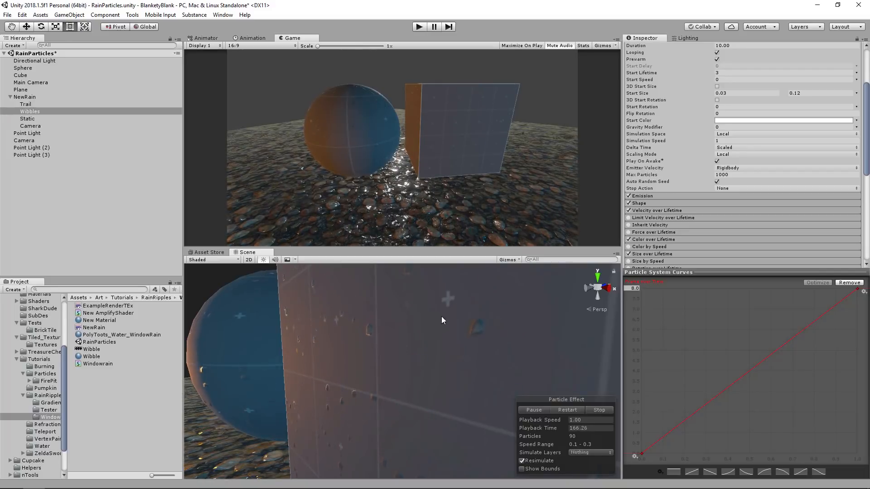
scroll(441, 317, down, 5)
alt+drag(382, 335, 385, 364)
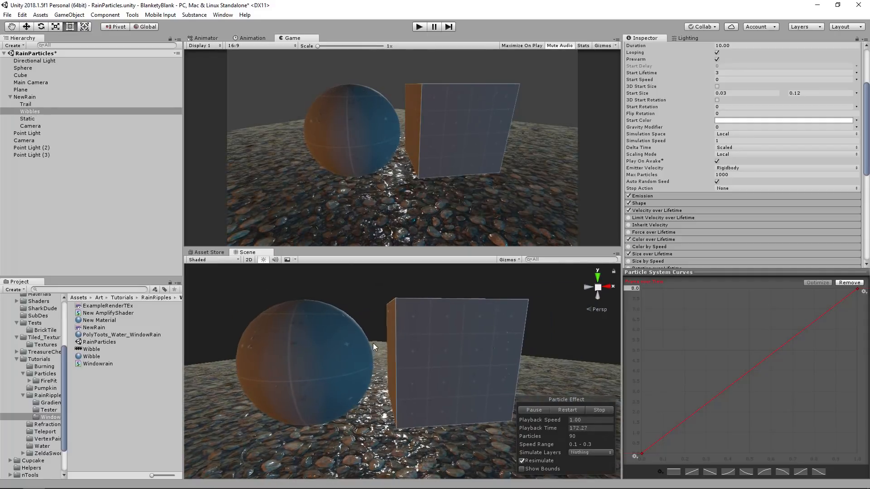
Step: Focus the Scene view back on the Wibbles particles and collapse the Texture Sheet Animation module
key(f)
alt+drag(373, 340, 494, 389)
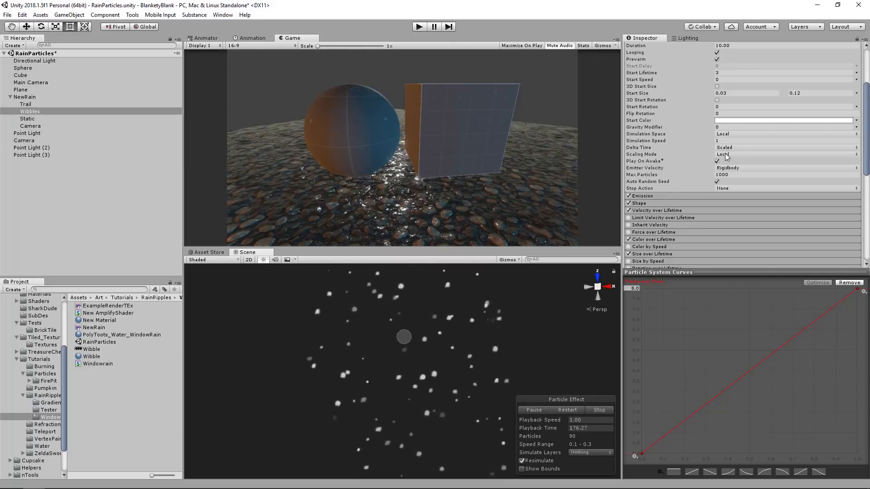
scroll(685, 129, down, 10)
click(687, 128)
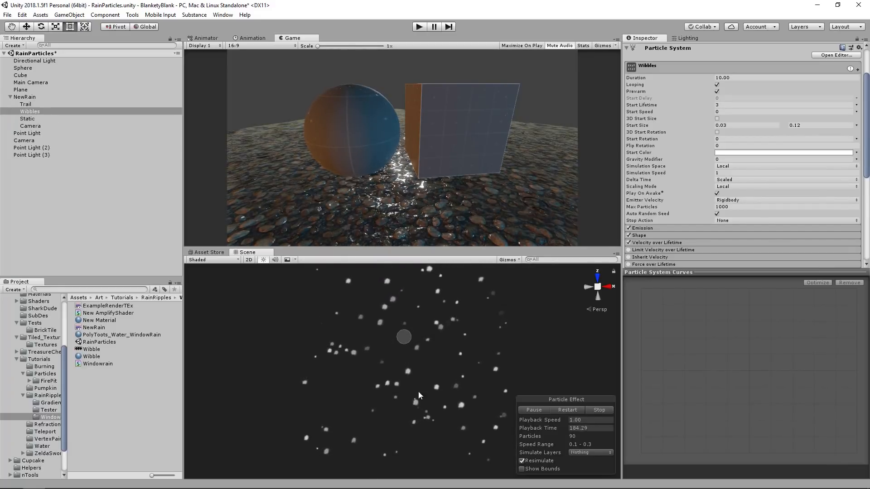
Step: Check the Wibbles system's minimum and maximum linear Z values in Velocity over Lifetime, and collapse the module
scroll(726, 173, down, 5)
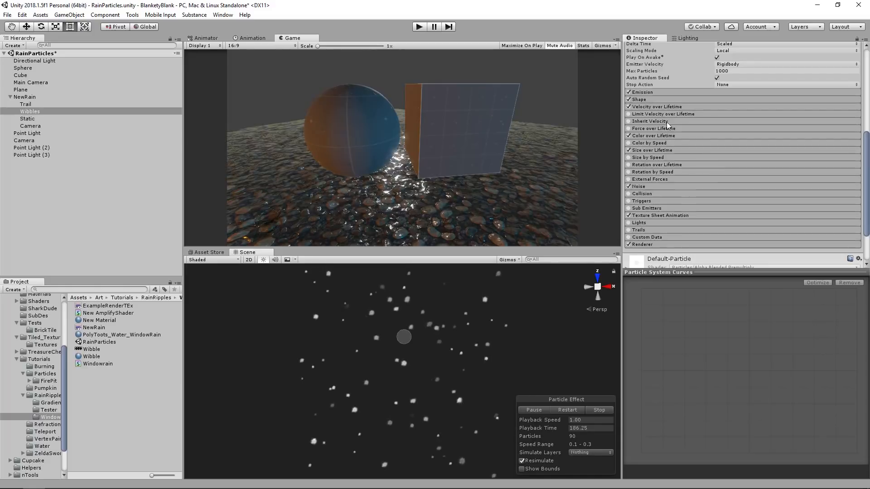
click(672, 107)
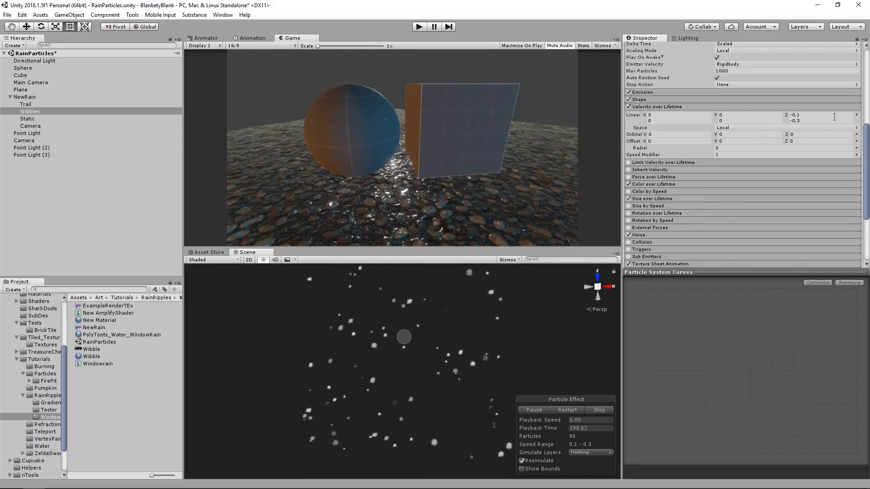
click(811, 115)
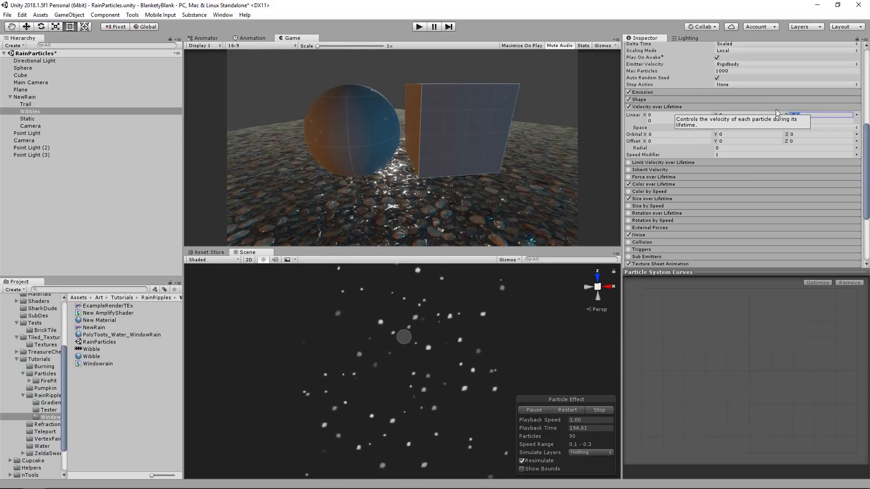
click(801, 121)
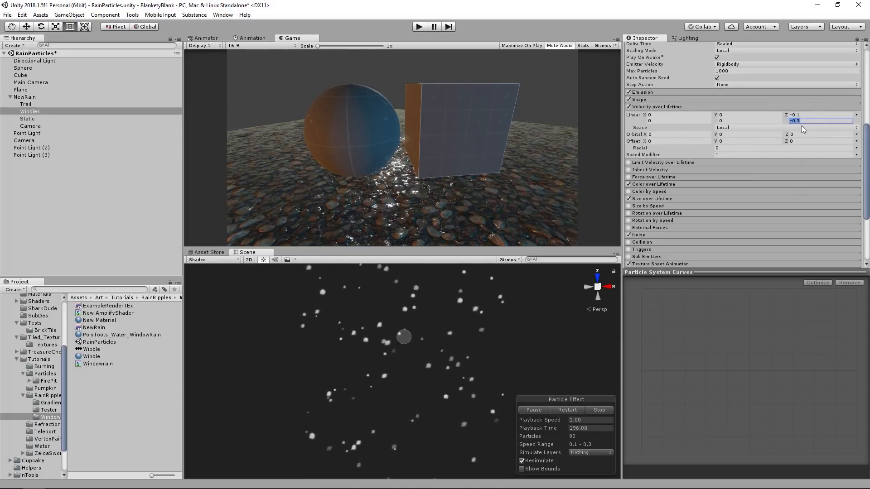
click(723, 106)
Step: Stop the Wibbles preview, select the Trail system, and review its main settings against the streaks
click(598, 409)
click(25, 105)
alt+drag(420, 384, 442, 355)
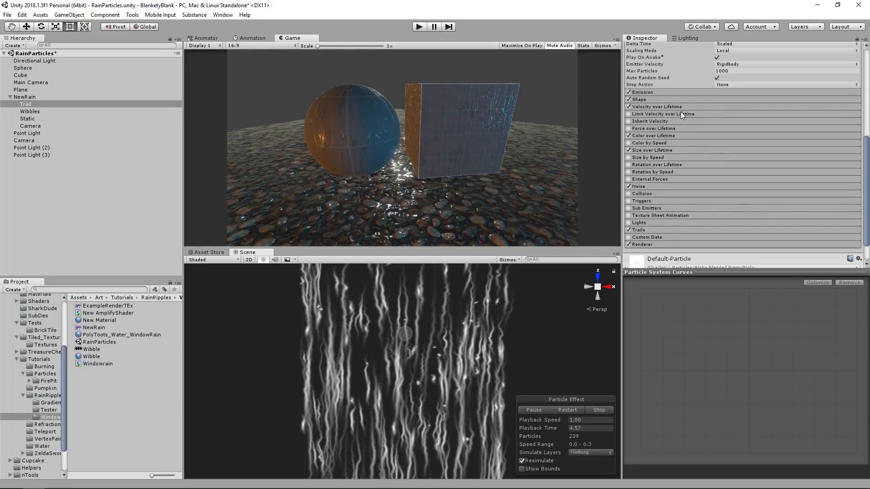
scroll(680, 112, up, 5)
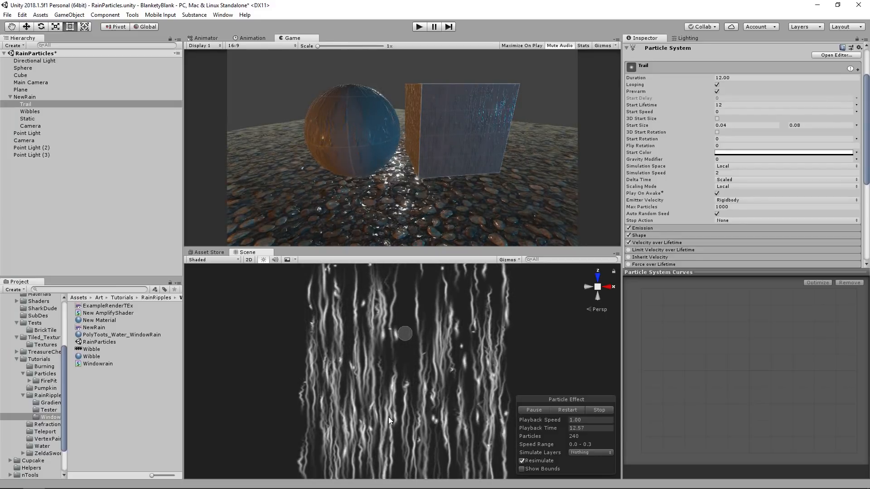
Step: Stop the Trail system's preview and disable its Trails module
click(596, 408)
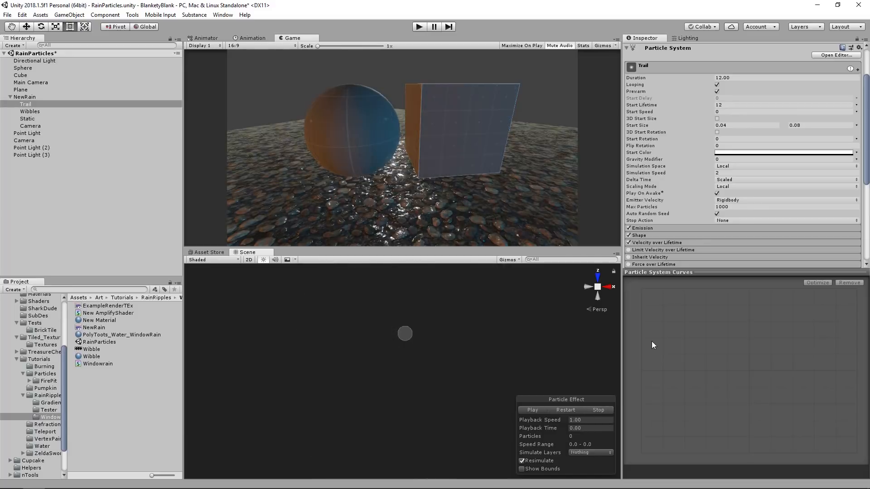
scroll(729, 164, down, 5)
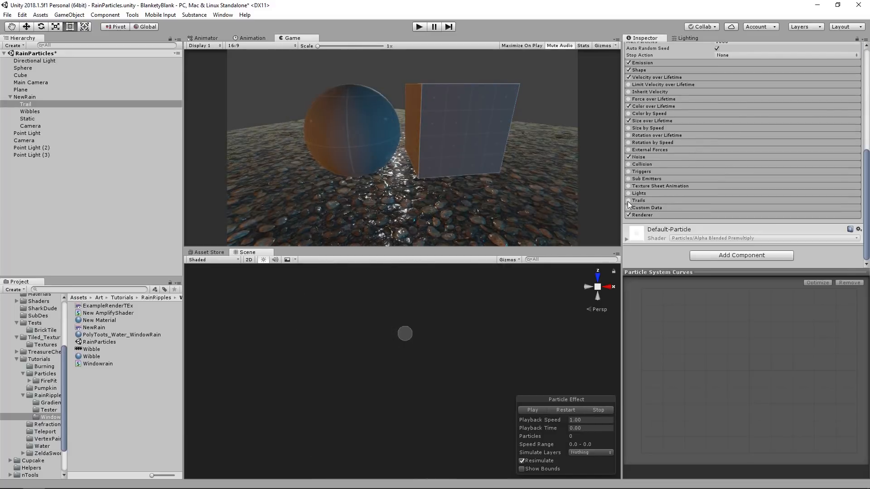
scroll(721, 169, up, 5)
Step: Set the Trail system's Start Color to opaque magenta FF00B6 with alpha 255, and play its preview
click(758, 178)
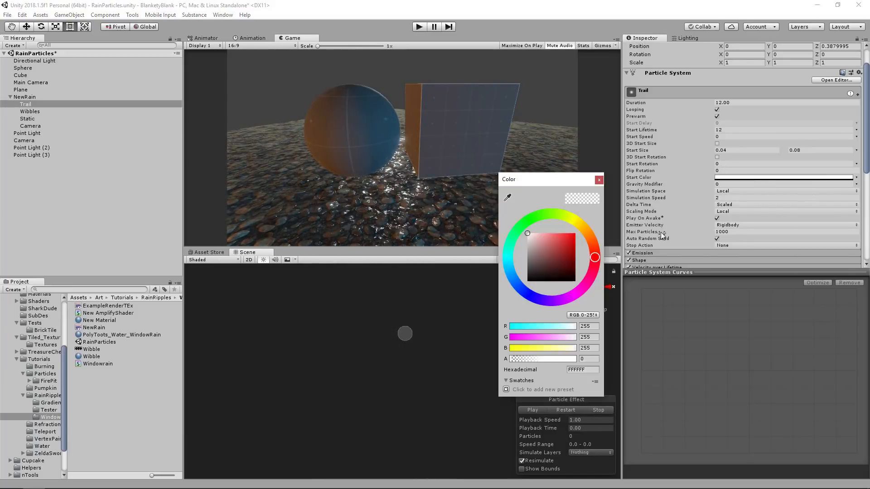
drag(560, 253, 602, 187)
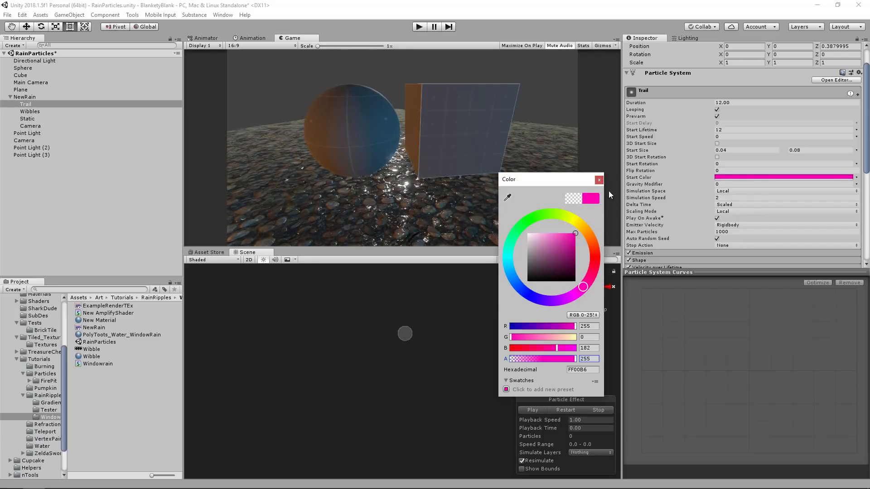
click(598, 180)
click(538, 409)
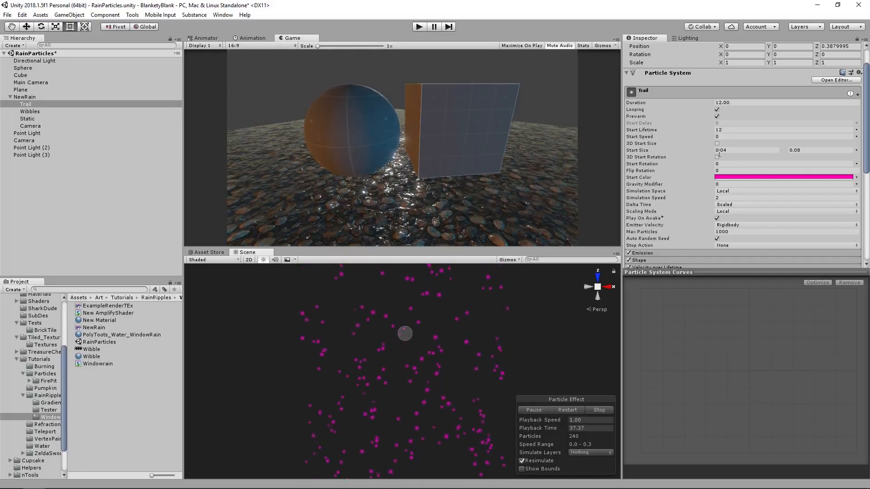
Step: Check the Trail system's emission Rate over Time and its Start Lifetime
scroll(723, 154, down, 5)
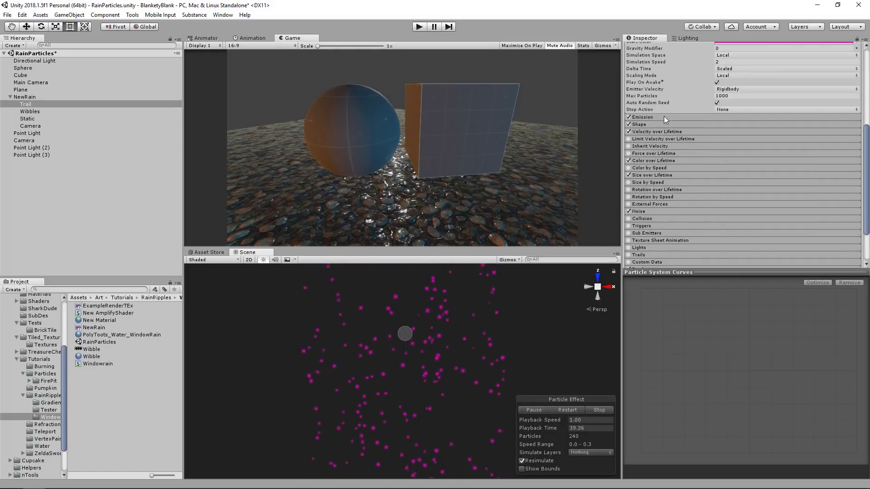
click(664, 117)
click(731, 126)
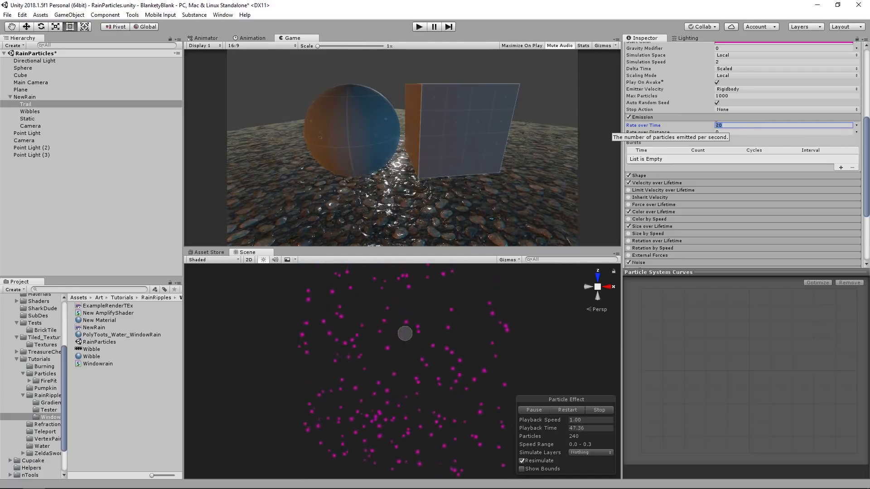
scroll(725, 127, up, 5)
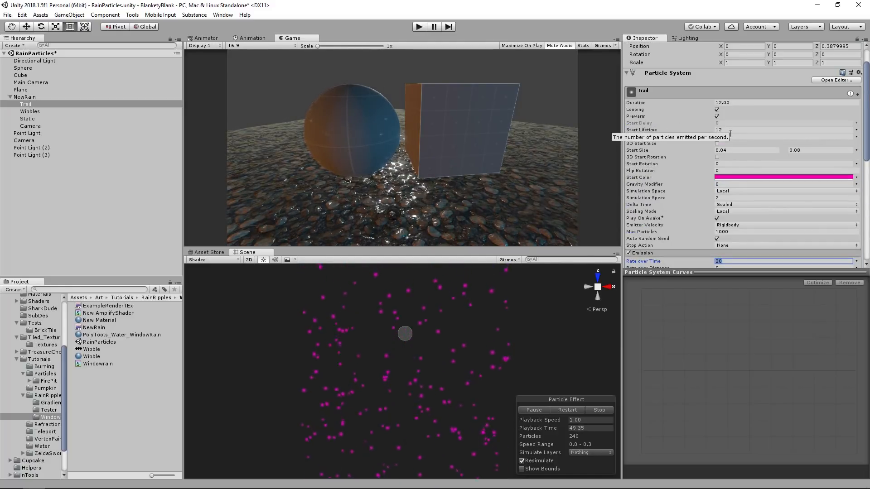
click(733, 130)
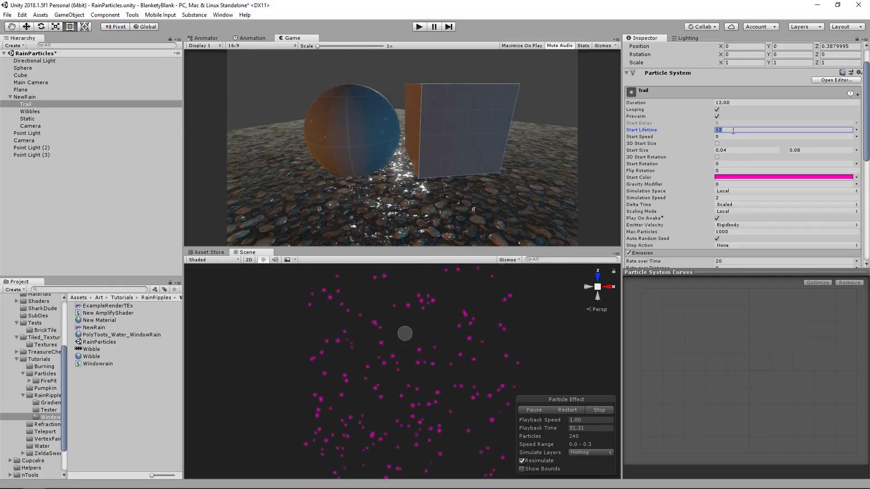
Step: Compare the Static system's Start Lifetime and Simulation Speed with those of Trail, and stop the Static preview
click(43, 119)
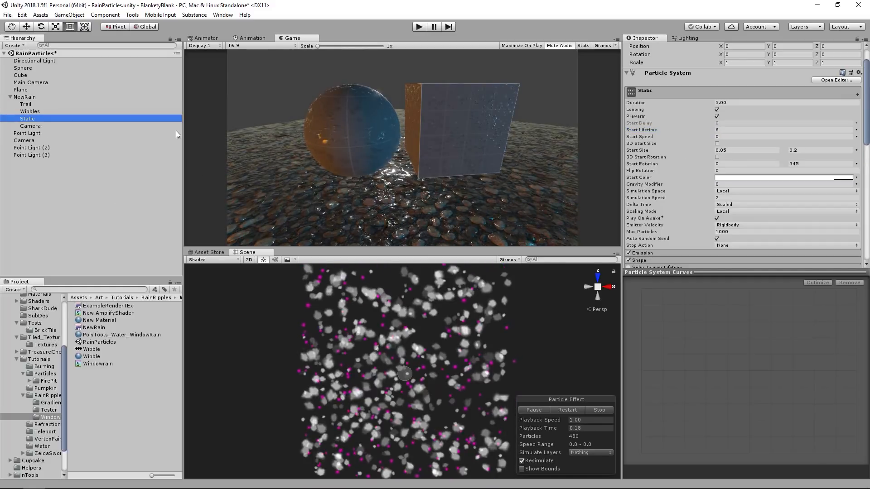
click(734, 130)
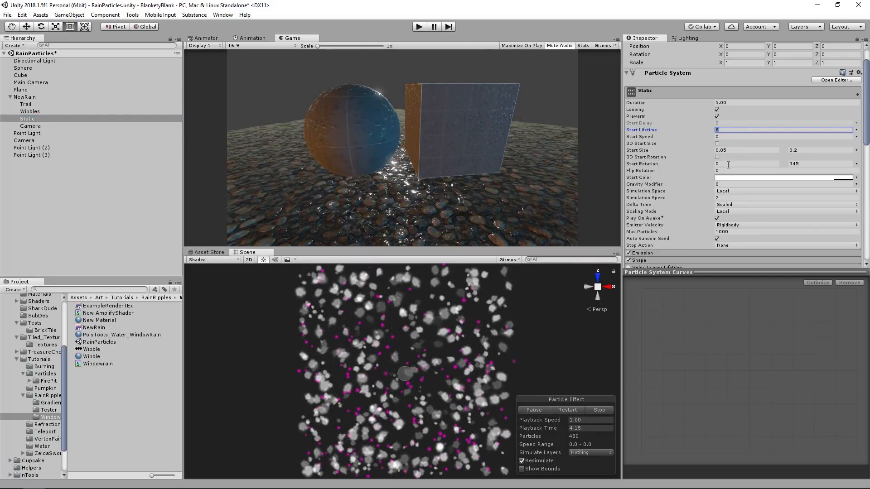
click(727, 199)
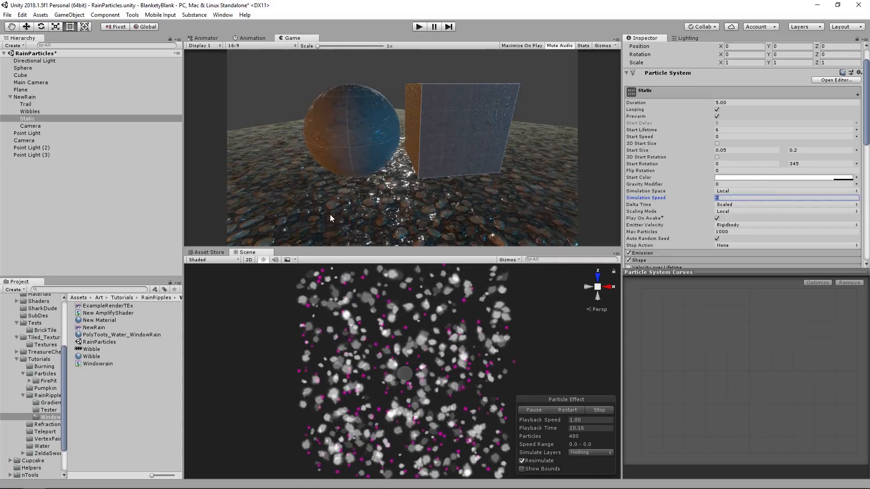
click(599, 409)
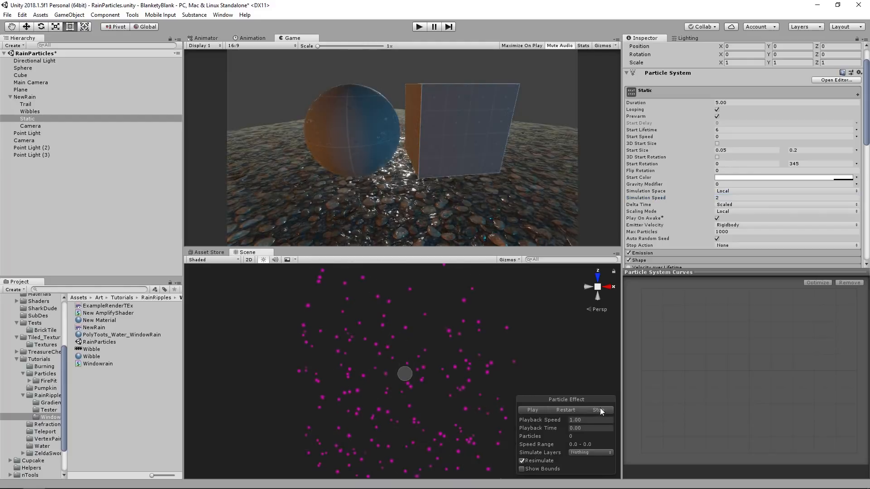
Step: Reselect the Trail system and recheck its Start Lifetime together with its emission Rate over Time
click(37, 105)
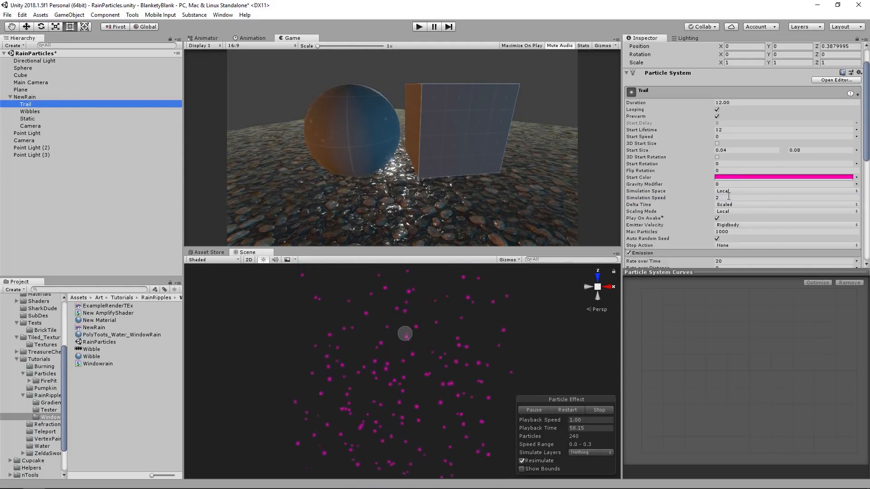
click(730, 129)
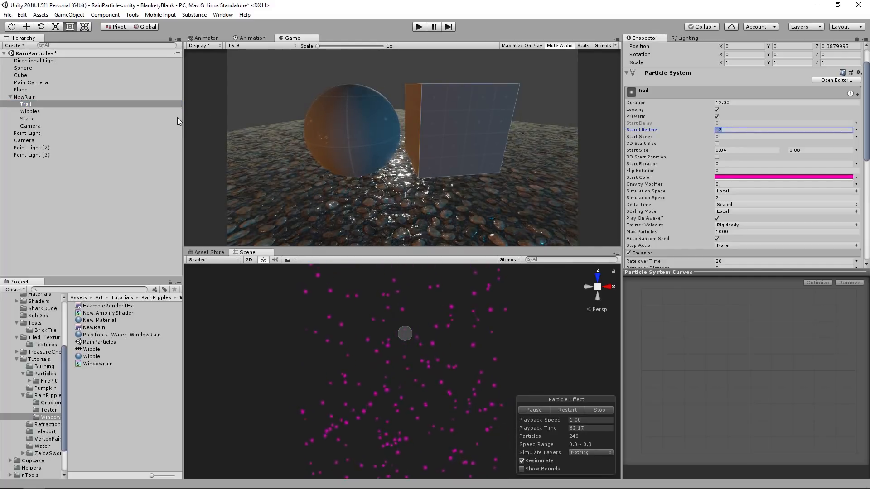
scroll(730, 183, down, 4)
click(732, 179)
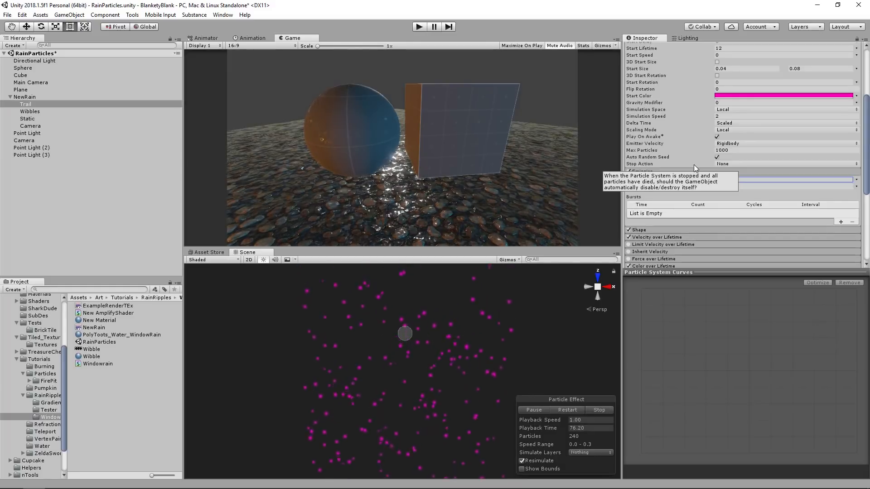
Step: Expand the Trail system's Size over Lifetime module and display its size curve
scroll(707, 161, down, 3)
scroll(708, 159, down, 2)
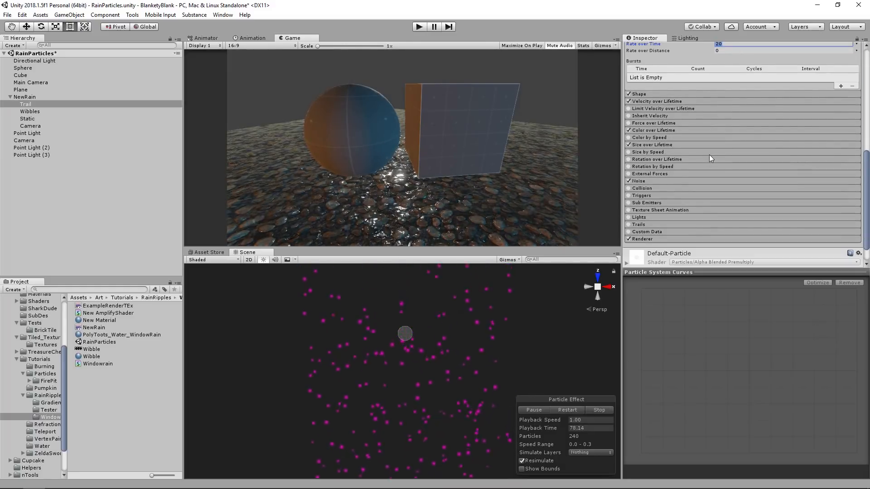
click(714, 146)
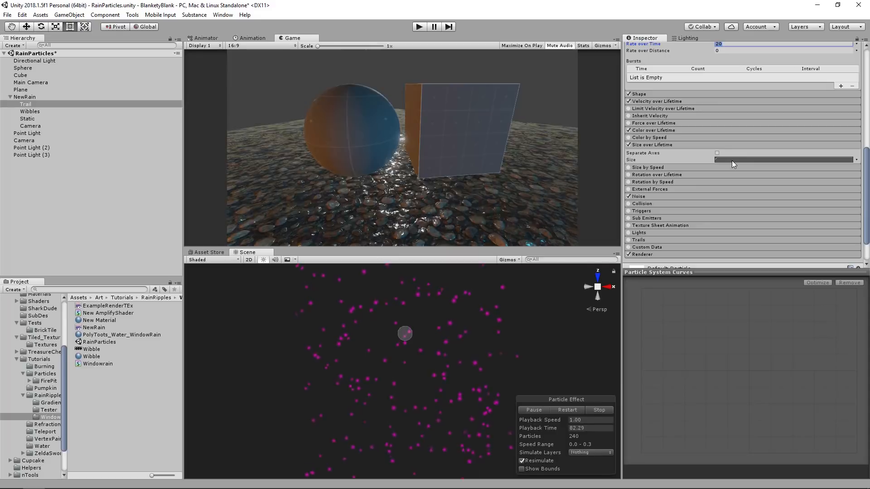
click(732, 160)
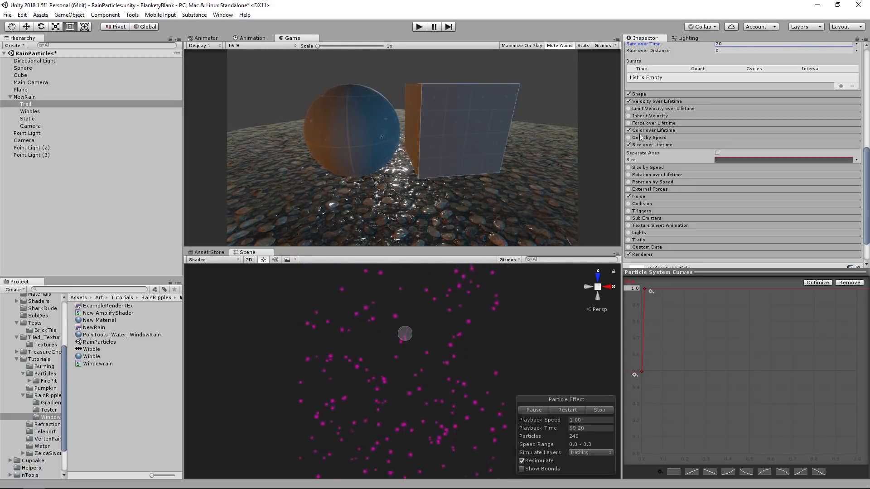
Step: Disable Size over Lifetime on the Trail system, and switch its Trails module on and back off to compare the look
click(629, 145)
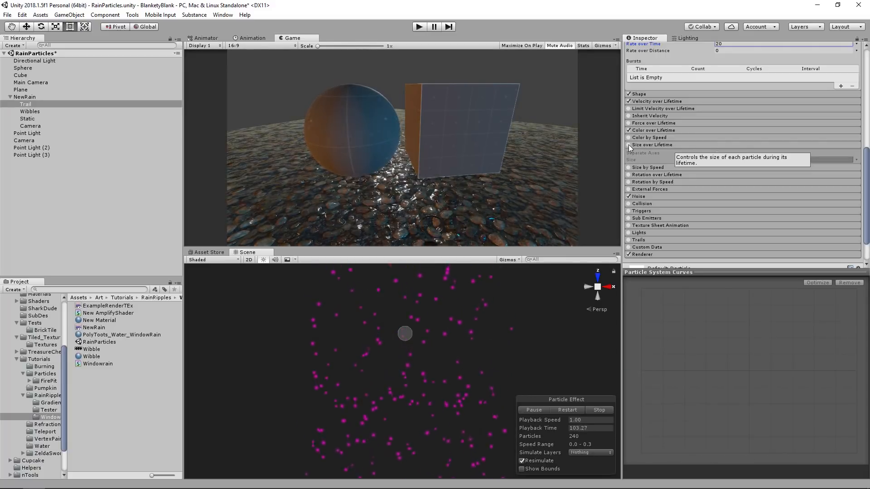
click(628, 241)
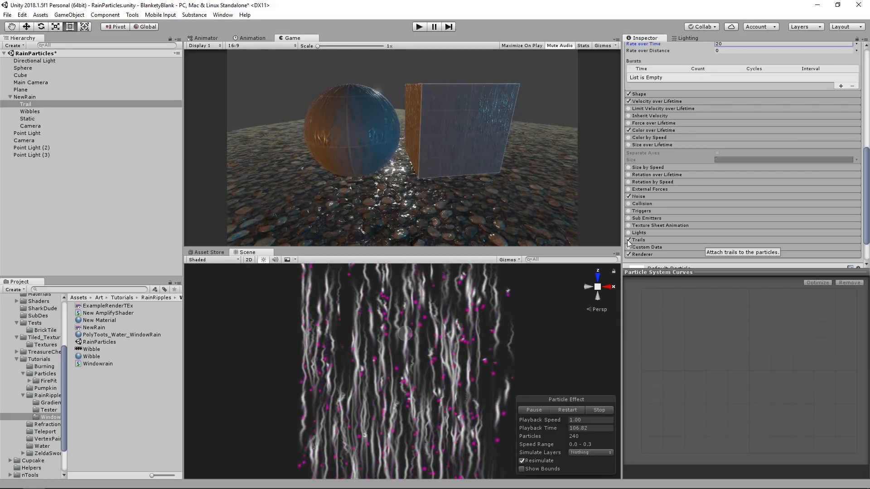
click(628, 240)
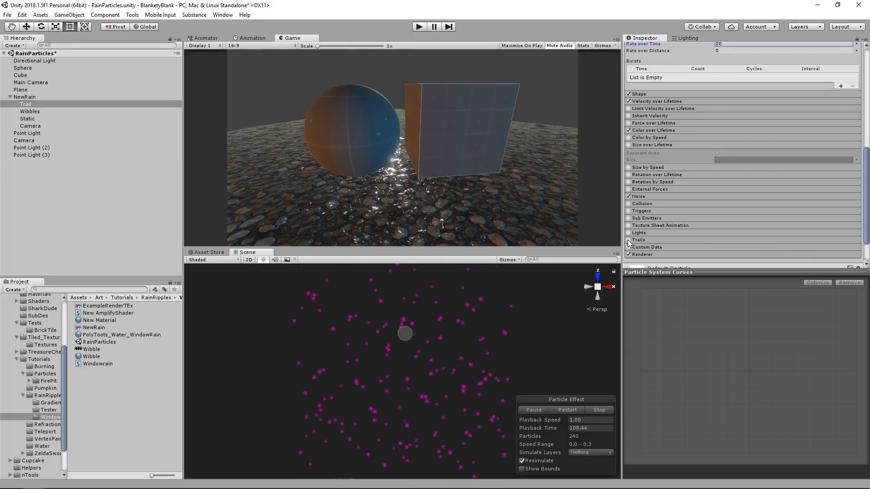
Step: Re-enable the Trails module on the Trail system and expand Renderer to check its Material and Trail Material
click(629, 240)
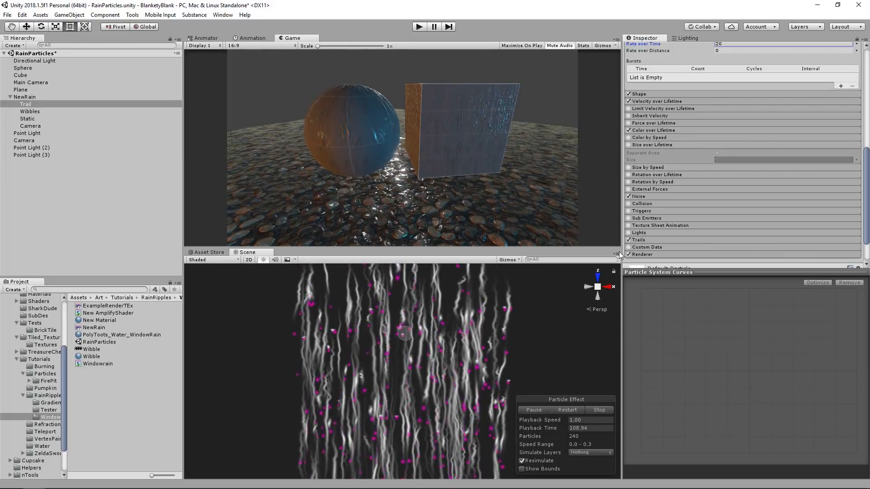
click(675, 144)
scroll(676, 142, down, 2)
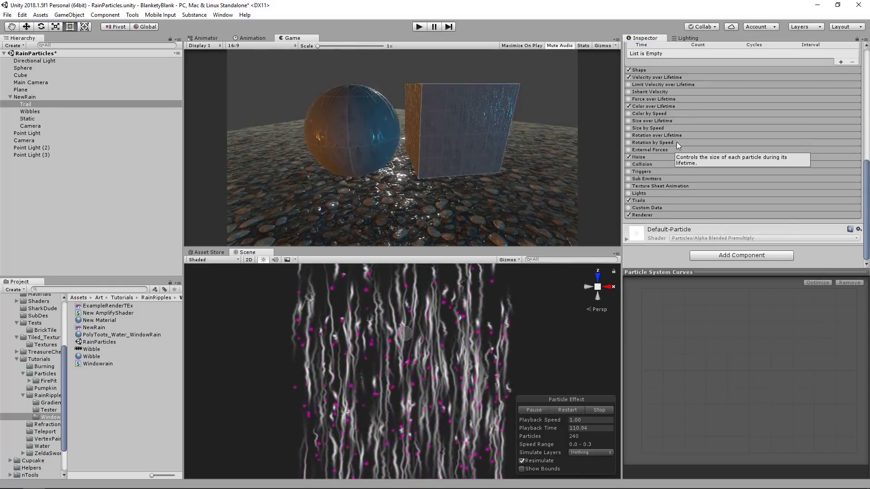
click(654, 216)
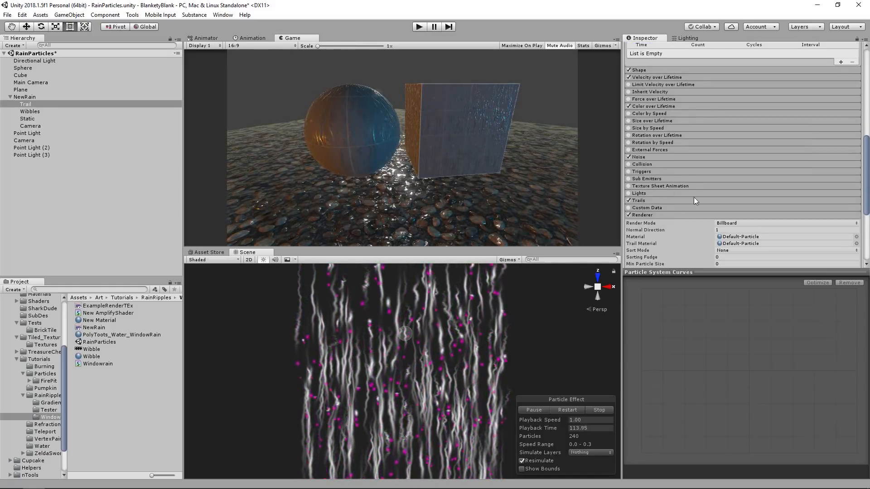
scroll(734, 166, down, 4)
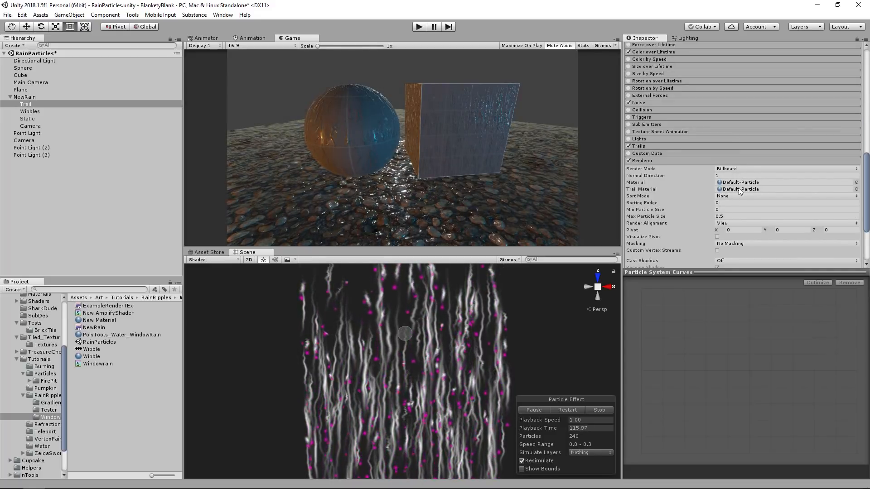
Step: Set the alpha of the Trail system's Start Color to 0
scroll(739, 181, up, 20)
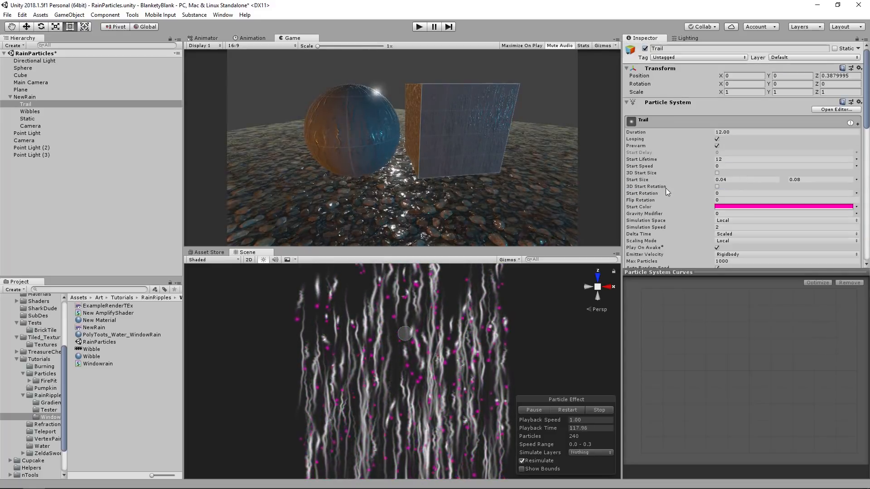
scroll(740, 171, down, 2)
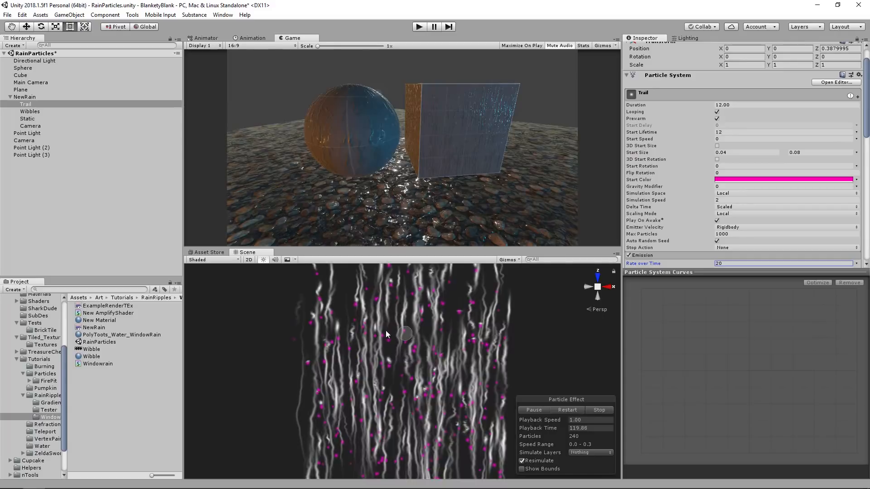
click(769, 180)
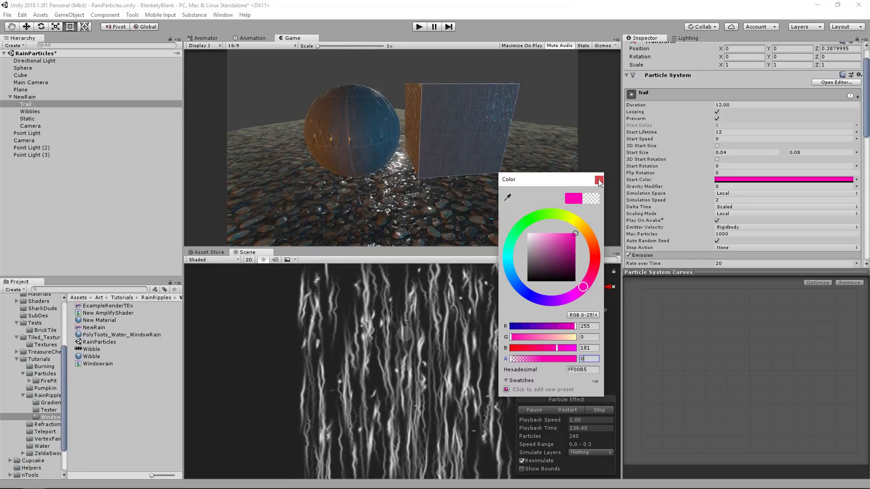
click(599, 180)
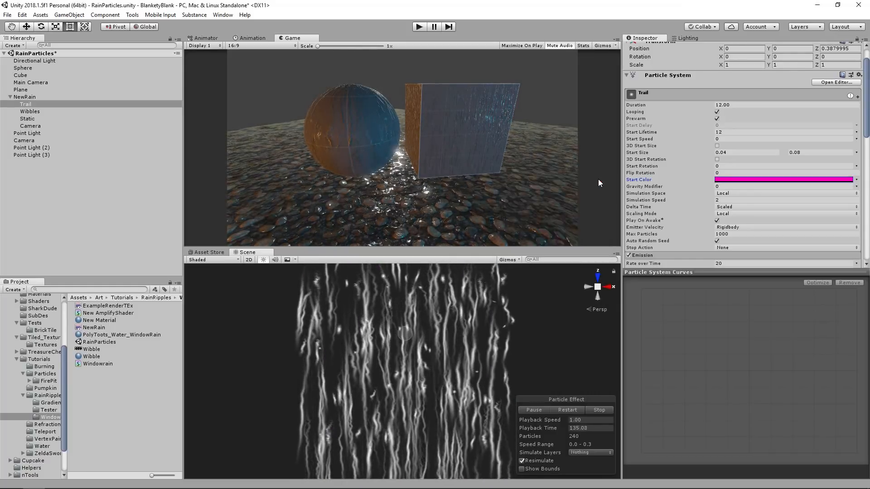
Step: Display the Scene view in Wireframe mode to inspect the trail geometry
click(207, 260)
click(117, 201)
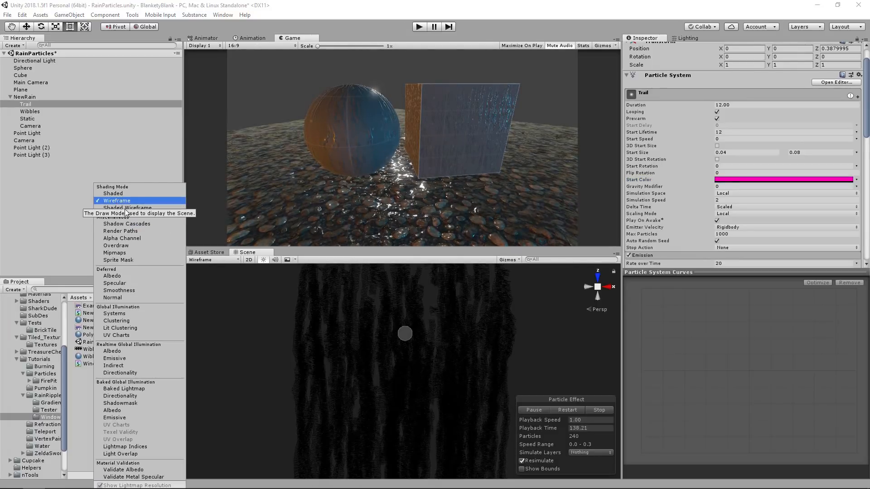
mouse_move(391, 346)
alt+right_down()
mouse_move(649, 335)
mouse_move(597, 335)
alt+right_up()
Step: Expand the Trail system's Trails module and set Minimum Vertex Distance to 0.1
scroll(730, 183, down, 10)
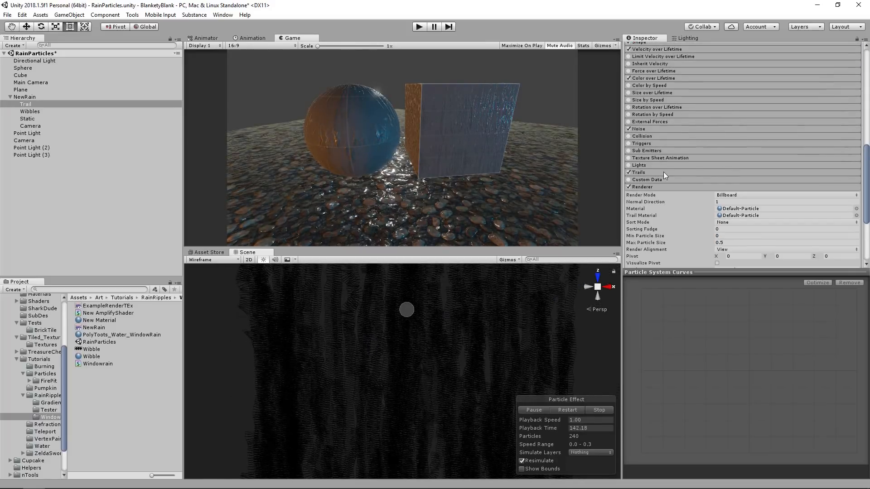
click(656, 172)
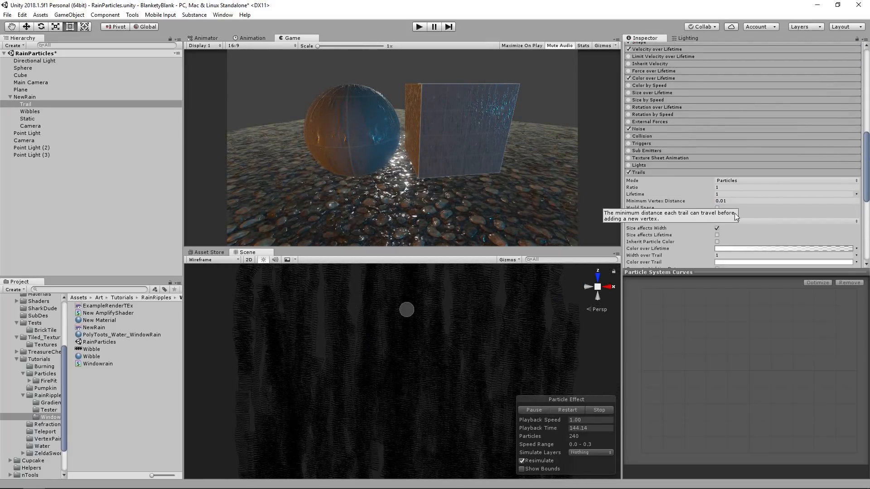
click(740, 201)
key(BackSpace)
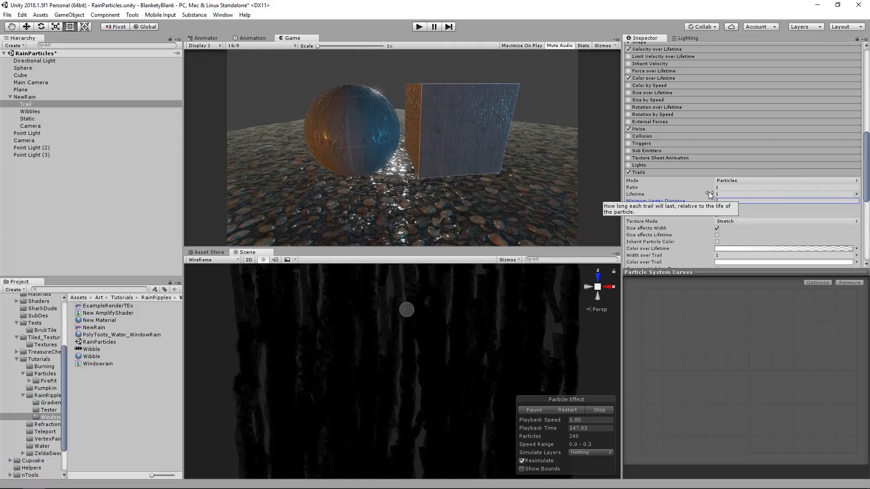
text(1)
Step: Inspect the trail wireframe up close with the preview paused, and return the Scene view to Shaded mode
alt+right_drag(450, 315, 355, 339)
mouse_move(355, 339)
alt+mouse_down()
mouse_move(530, 341)
mouse_move(418, 340)
alt+mouse_up()
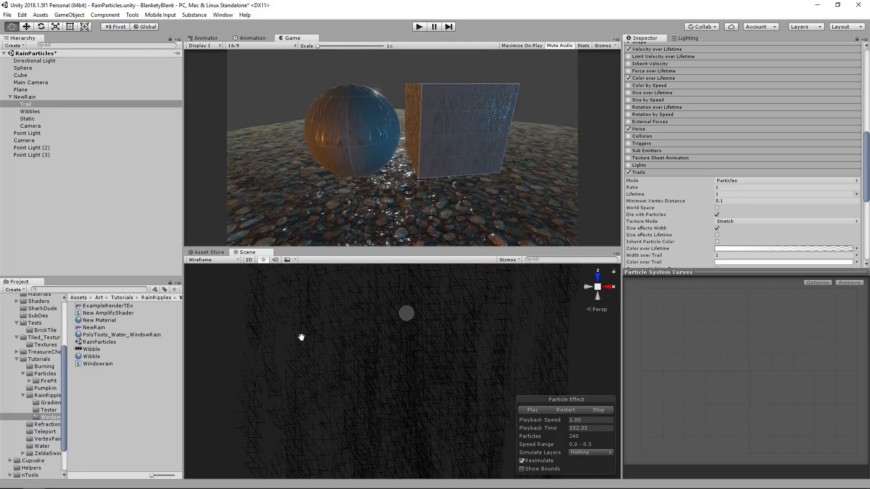
middle_drag(301, 337, 334, 378)
alt+right_drag(334, 379, 638, 342)
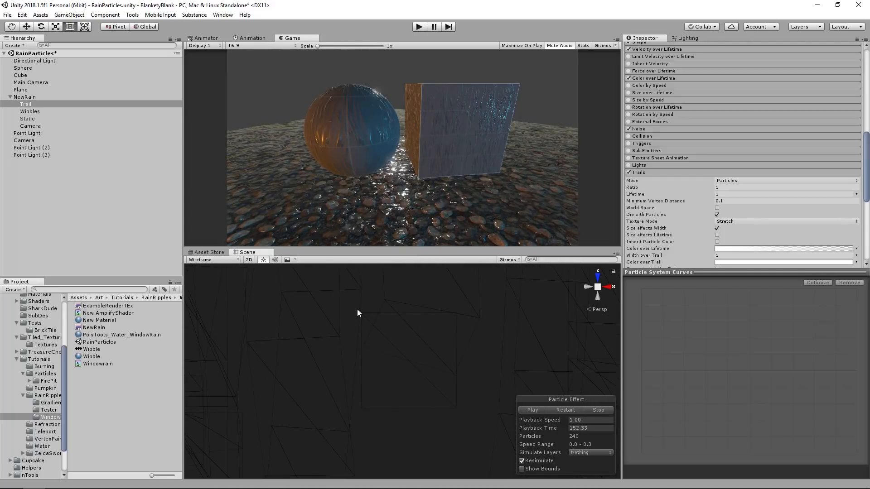
click(207, 258)
click(145, 193)
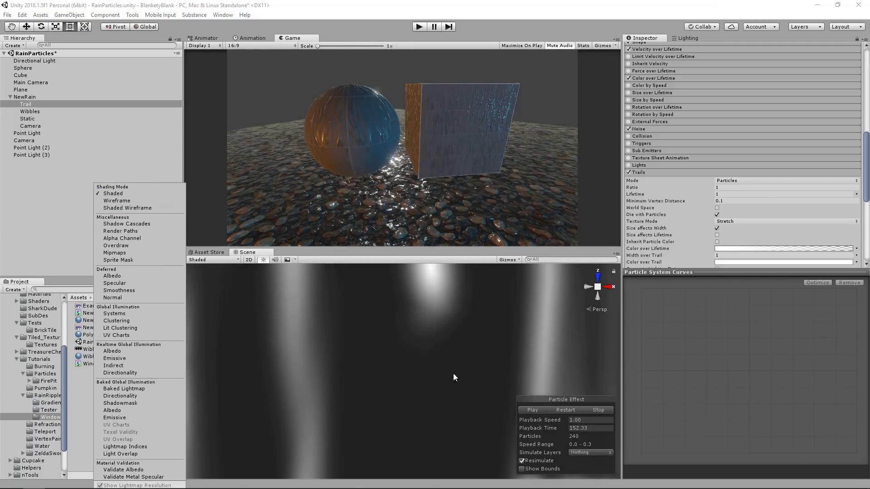
Step: Examine the shaded trails from near and far, and resume the particle preview
scroll(727, 118, up, 6)
scroll(459, 355, down, 5)
scroll(488, 349, down, 10)
middle_drag(488, 349, 441, 330)
scroll(442, 330, down, 4)
scroll(442, 330, up, 4)
scroll(442, 330, down, 3)
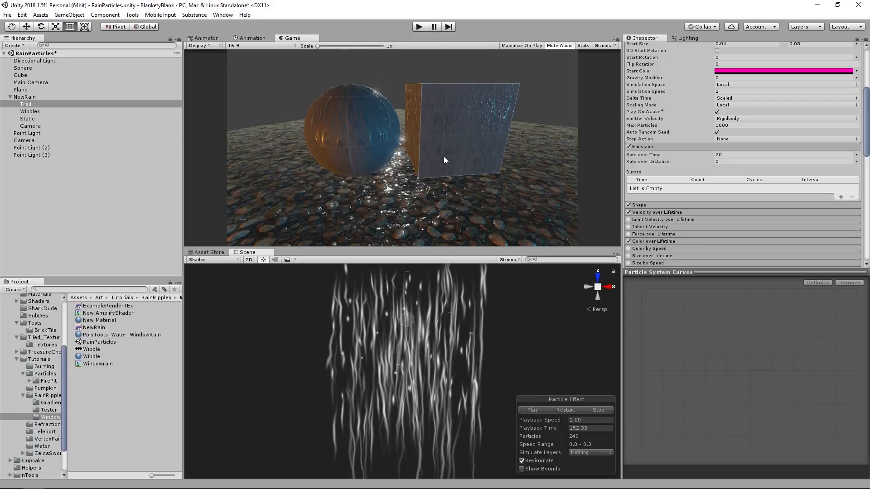
click(537, 409)
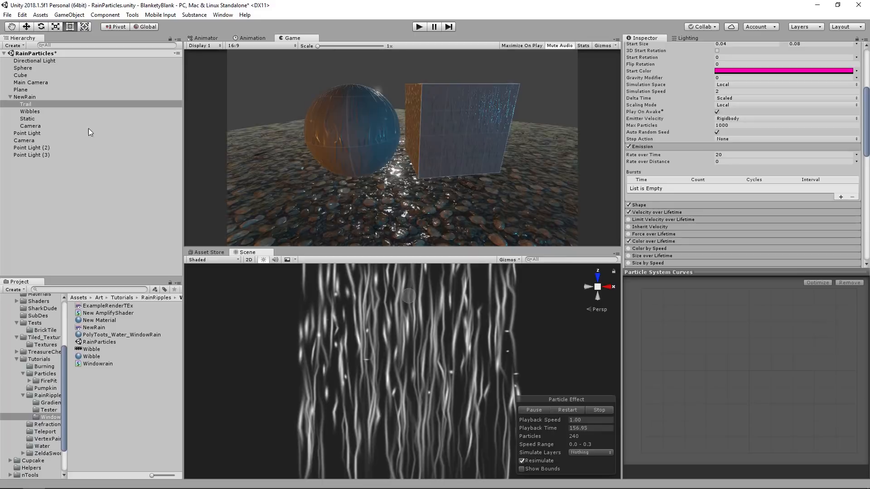
Step: Select the Trail, Wibbles and Static systems together to preview them from the start, and collapse their Trails module
shift+click(27, 118)
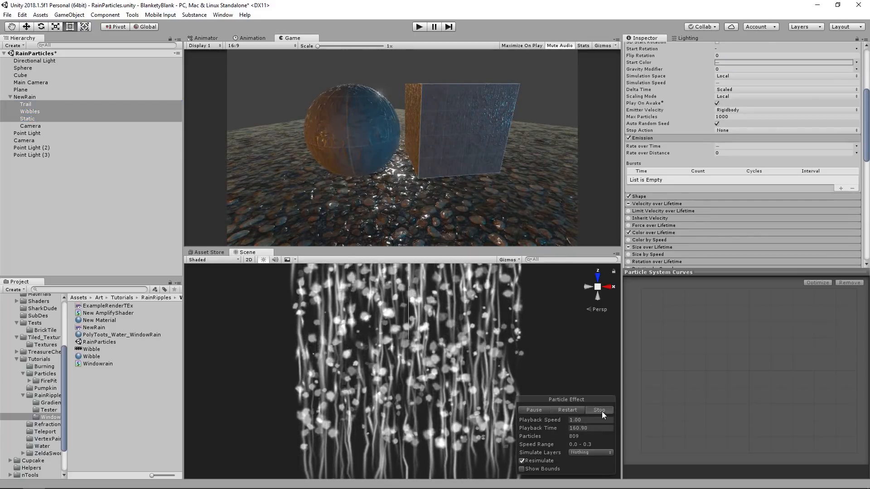
middle_drag(436, 352, 431, 364)
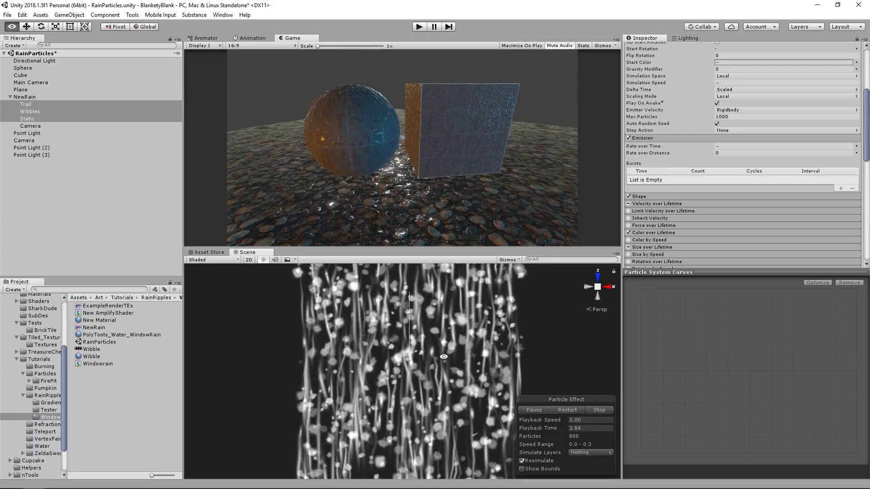
scroll(727, 178, down, 6)
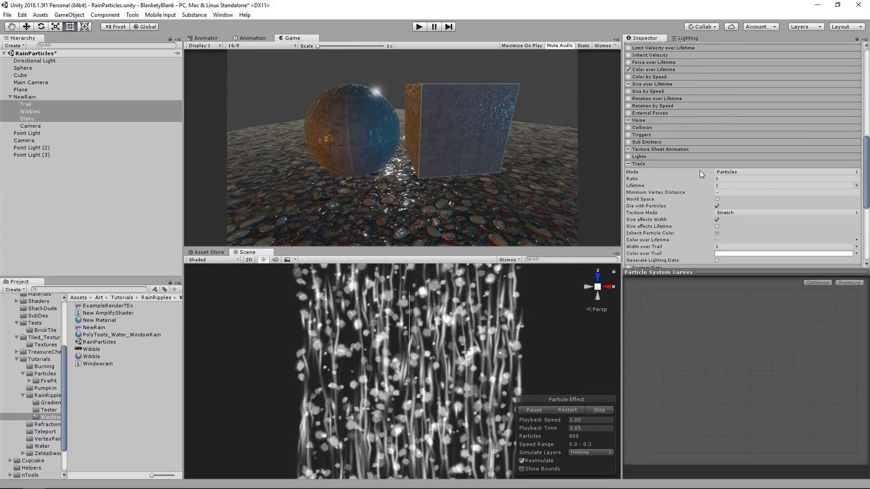
click(696, 164)
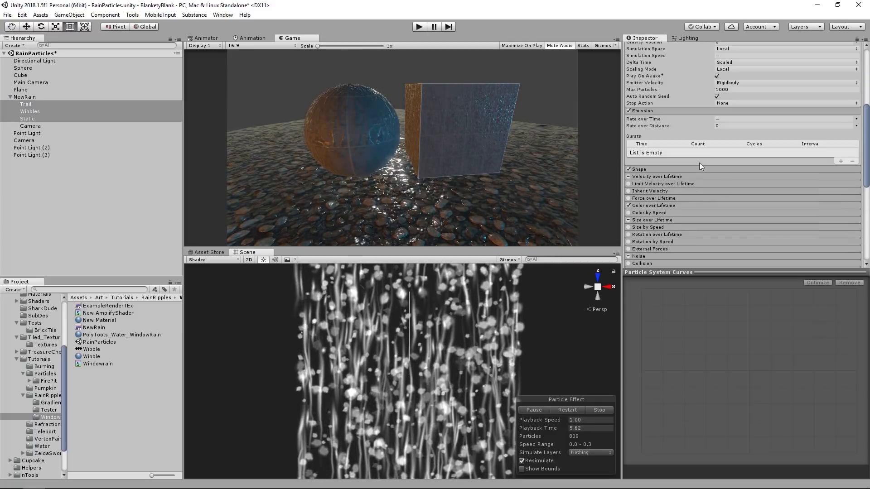
click(679, 179)
scroll(684, 173, up, 8)
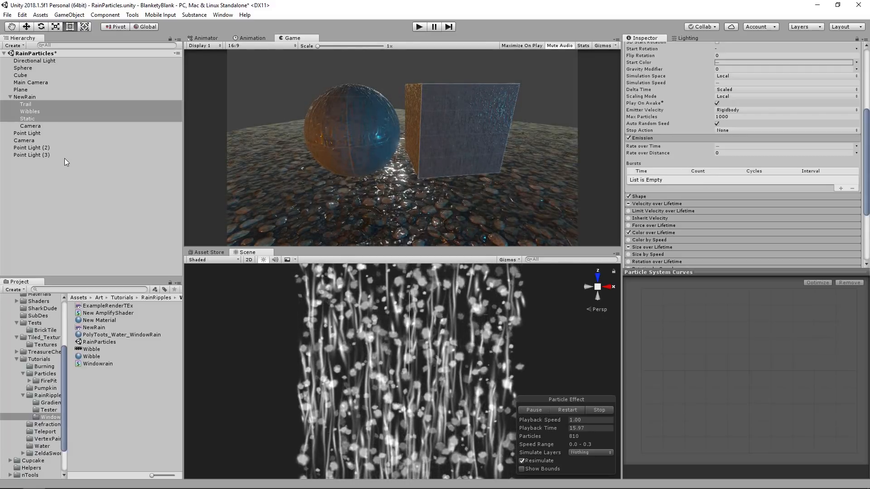
Step: Collapse the NewRain group in the hierarchy and clear the selection
click(22, 97)
click(10, 97)
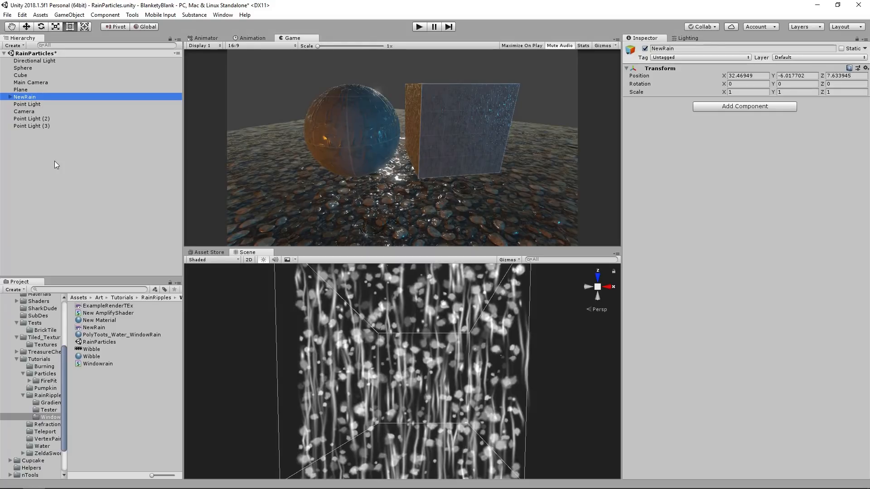
click(116, 240)
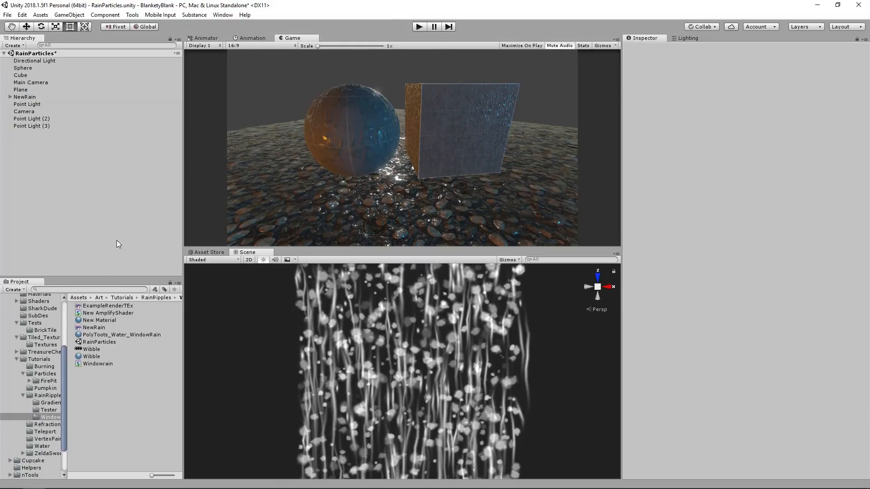
Step: Frame the Cube in the Scene view beside the Sphere and make the Scene view taller
click(20, 76)
key(f)
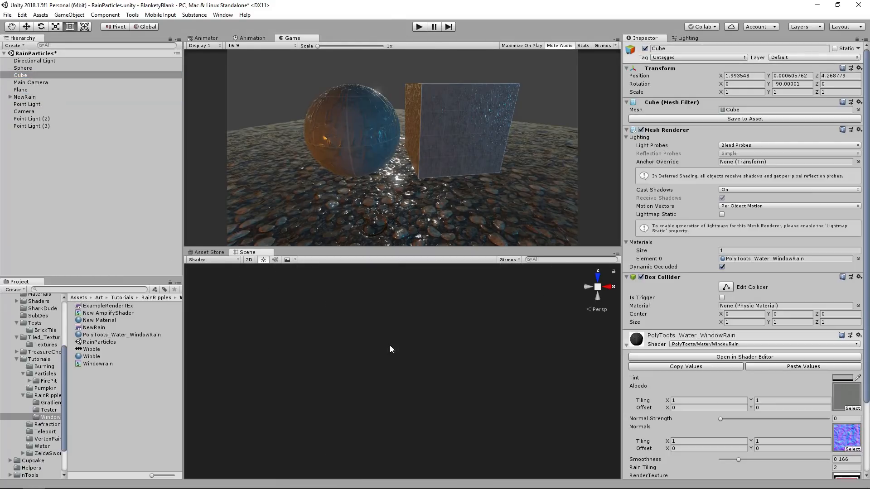
alt+drag(438, 346, 410, 344)
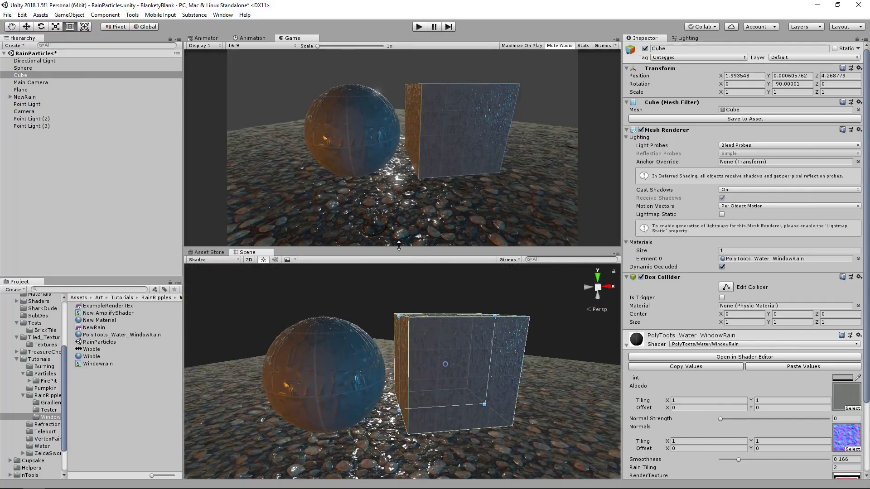
drag(387, 247, 386, 226)
Step: Start Play mode, open the Windowrain shader in the node editor and enlarge the editor window
click(89, 364)
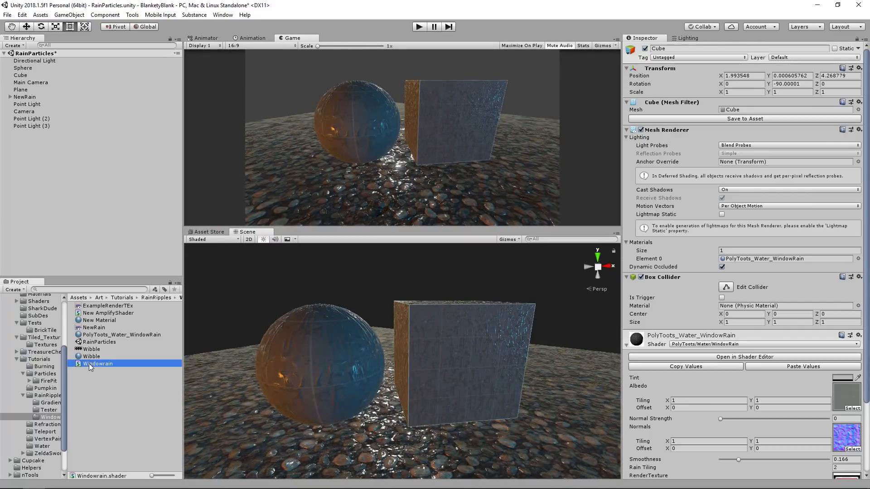
click(419, 27)
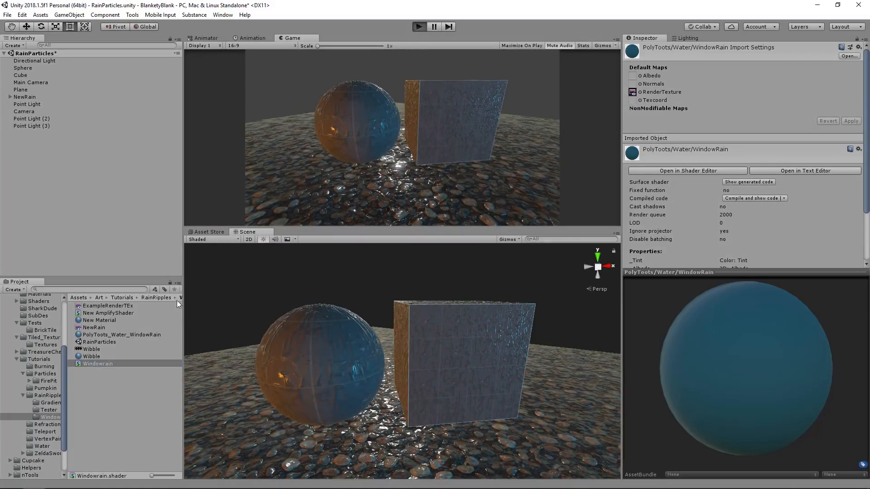
click(100, 364)
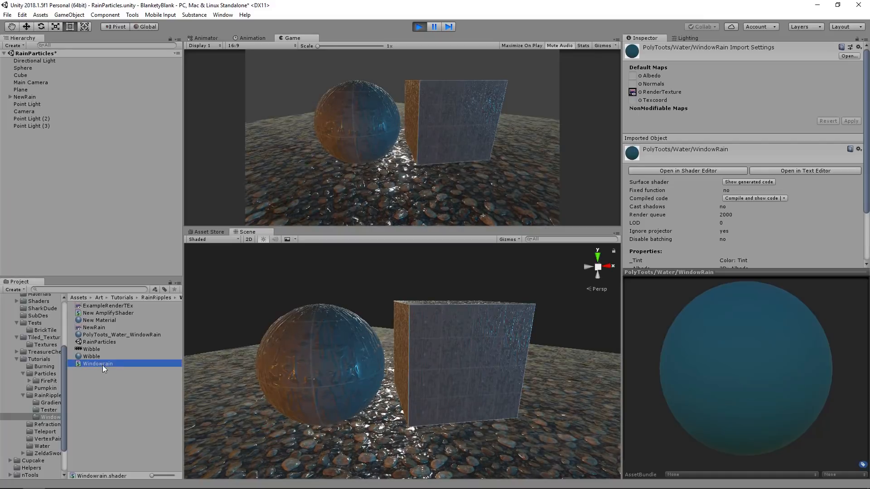
key(Return)
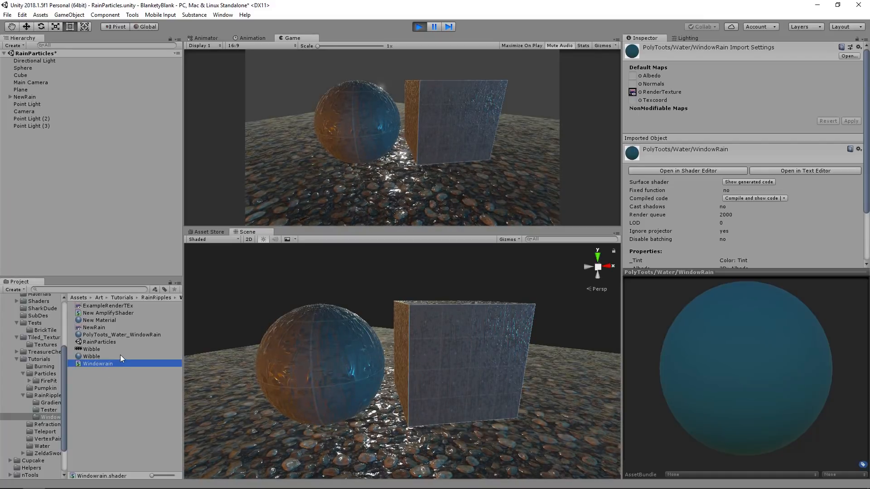
key(Return)
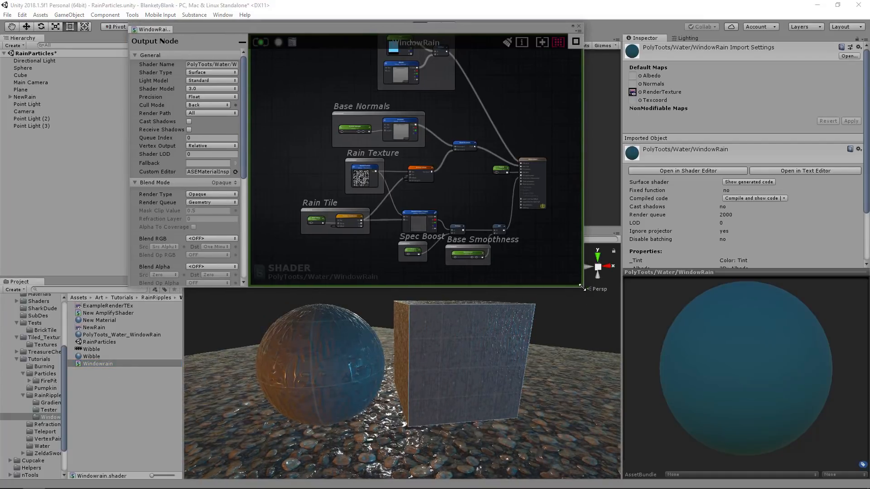
drag(593, 294, 740, 367)
Step: Set the Tint node's default colour in the Albedo group to white
middle_drag(460, 146, 528, 210)
scroll(537, 180, up, 3)
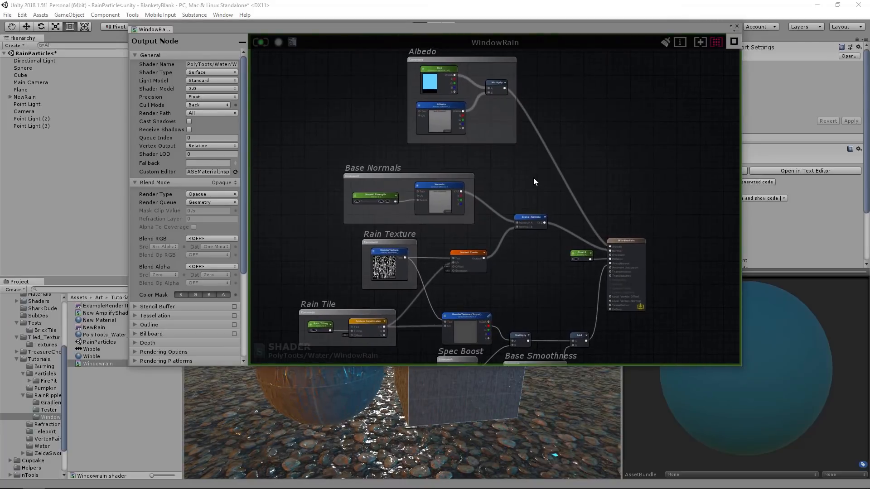
middle_drag(463, 97, 467, 131)
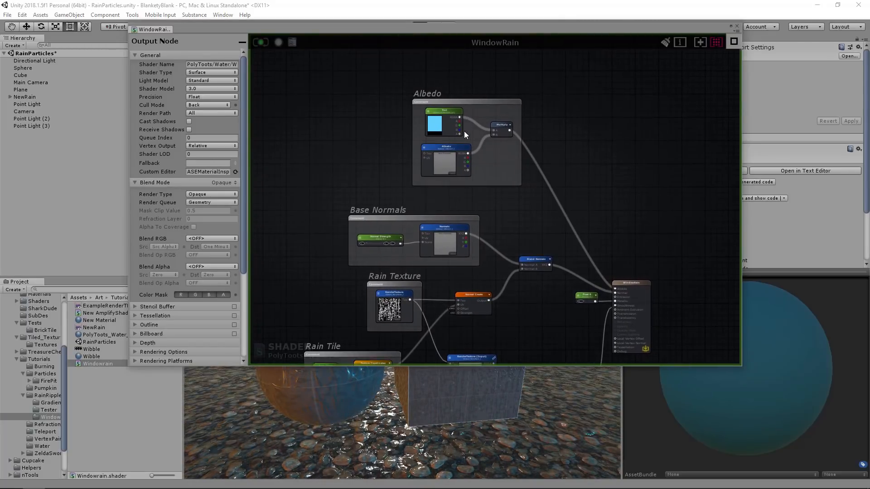
scroll(466, 129, up, 5)
drag(539, 231, 559, 238)
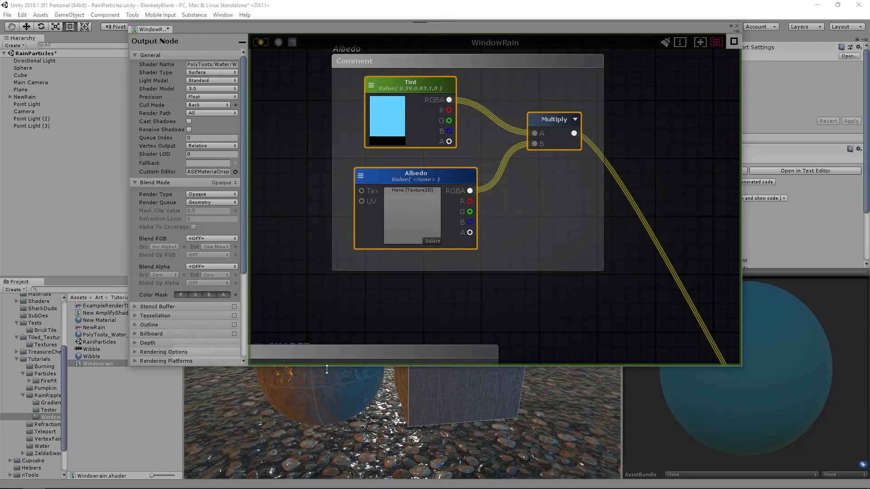
click(401, 131)
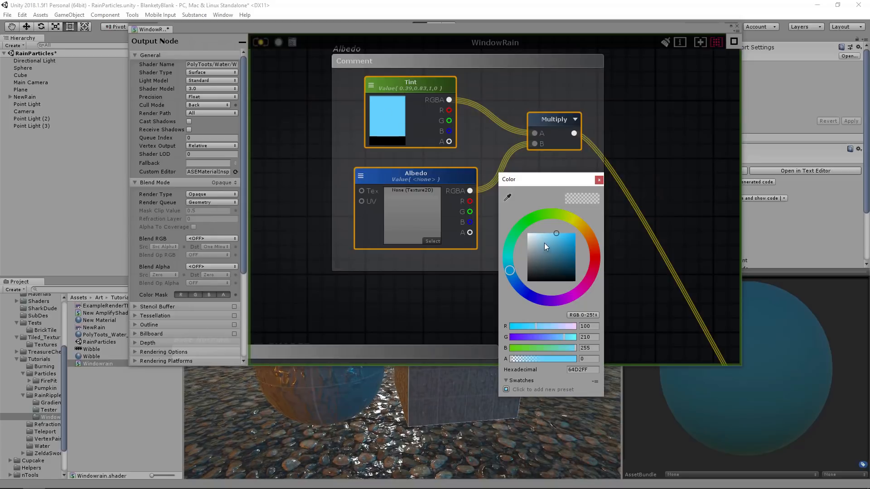
drag(557, 237, 517, 224)
click(599, 181)
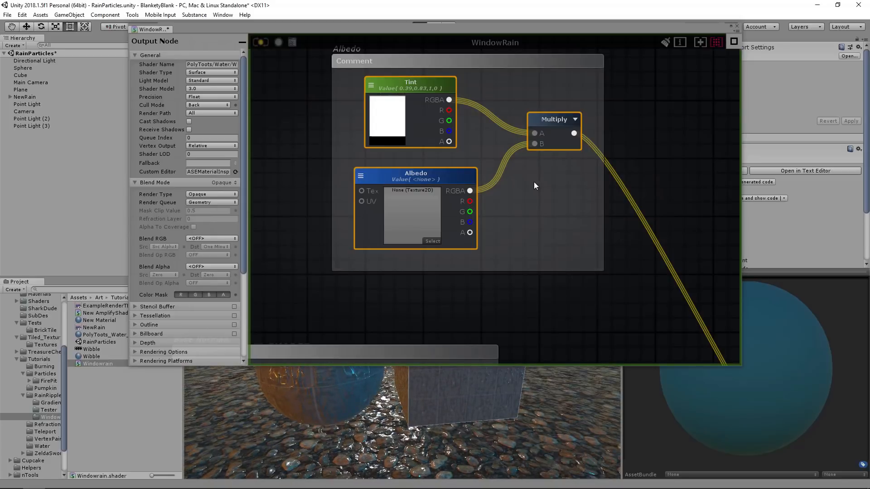
Step: Select the PolyToots_Water_WindowRain material and move and shorten the shader editor window to uncover the material's properties and the Scene view
scroll(533, 184, down, 5)
mouse_move(531, 29)
mouse_down()
mouse_move(510, 21)
mouse_move(518, 20)
mouse_up()
click(90, 334)
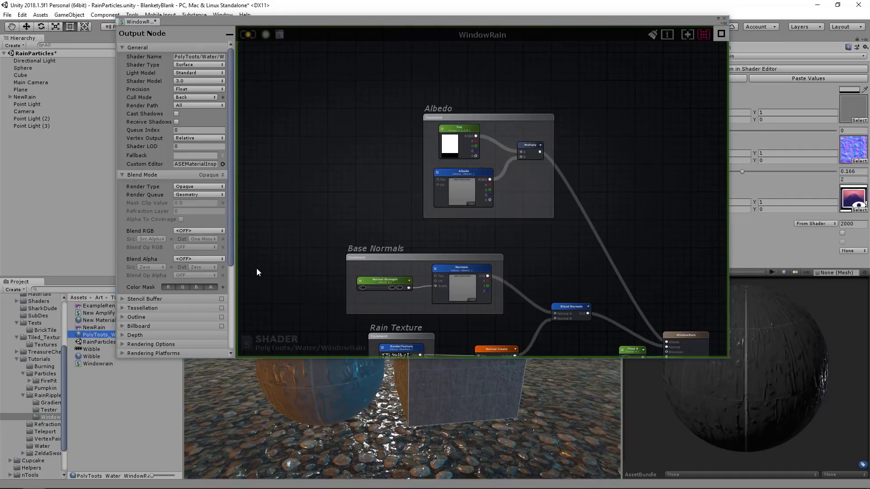
drag(580, 22, 541, 23)
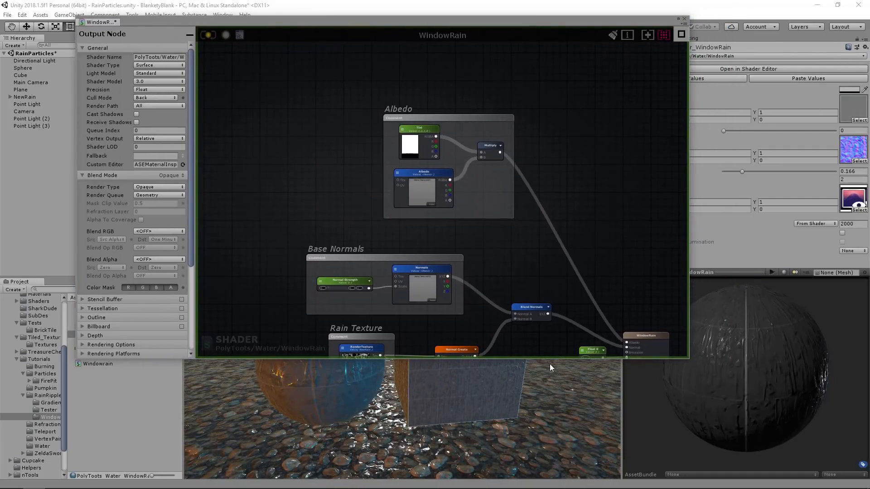
drag(555, 358, 567, 267)
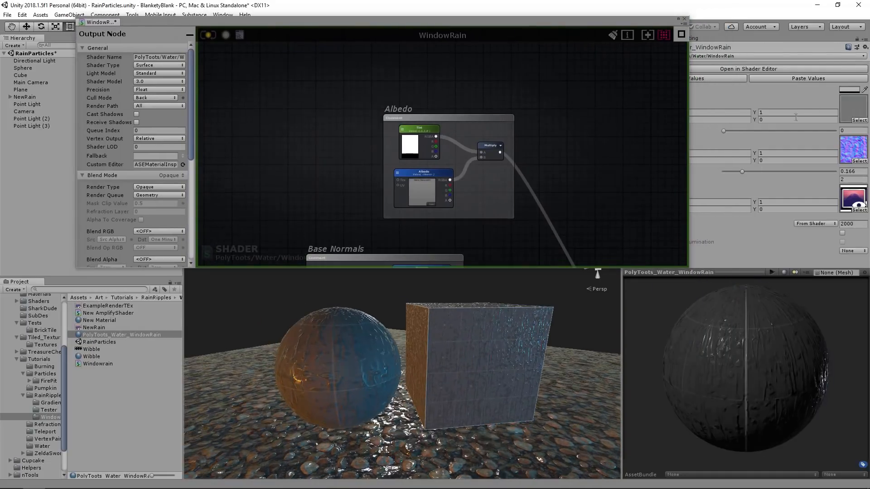
Step: Set the WindowRain material's tint colour to orange, D47E13
click(848, 90)
mouse_move(535, 256)
mouse_down()
mouse_move(567, 246)
mouse_move(553, 245)
mouse_move(552, 233)
mouse_move(552, 248)
mouse_move(585, 228)
mouse_move(598, 241)
mouse_move(589, 232)
mouse_up()
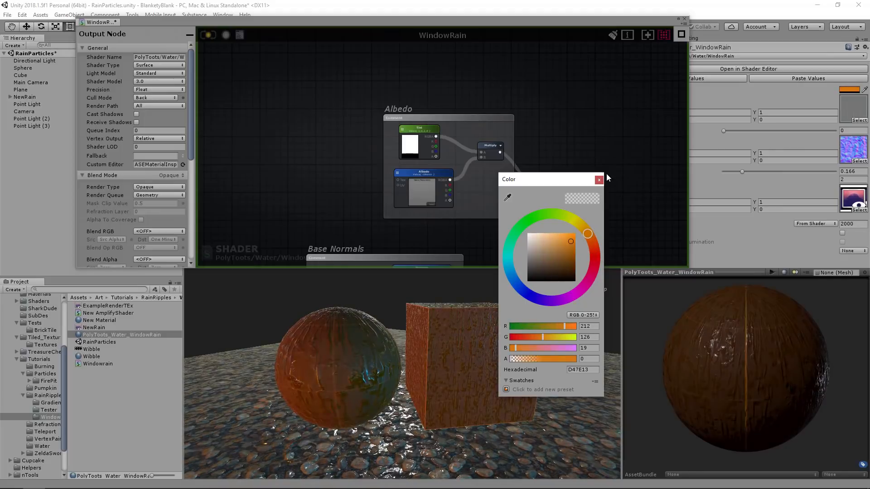
click(598, 180)
Step: Examine how the Albedo group feeds the output node and how Normal Strength scales the Normals sampler in the Base Normals group
scroll(490, 190, up, 3)
middle_drag(427, 168, 371, 124)
scroll(349, 100, down, 1)
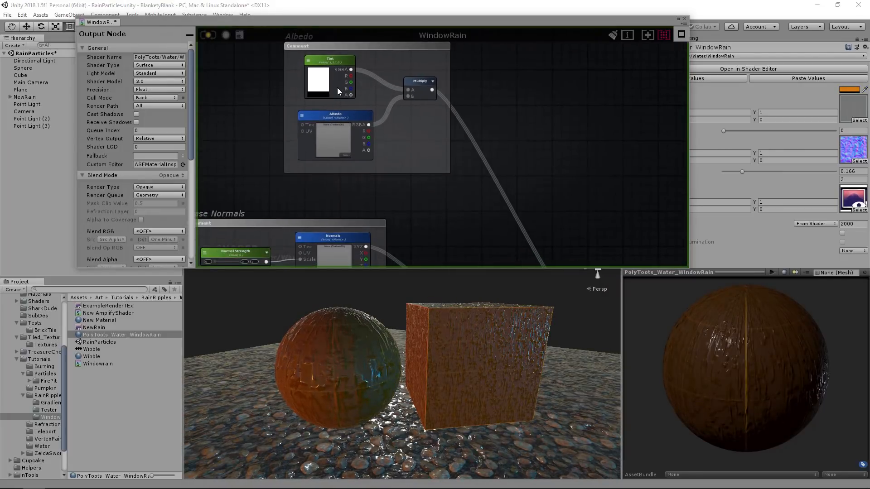
middle_drag(499, 193, 392, 93)
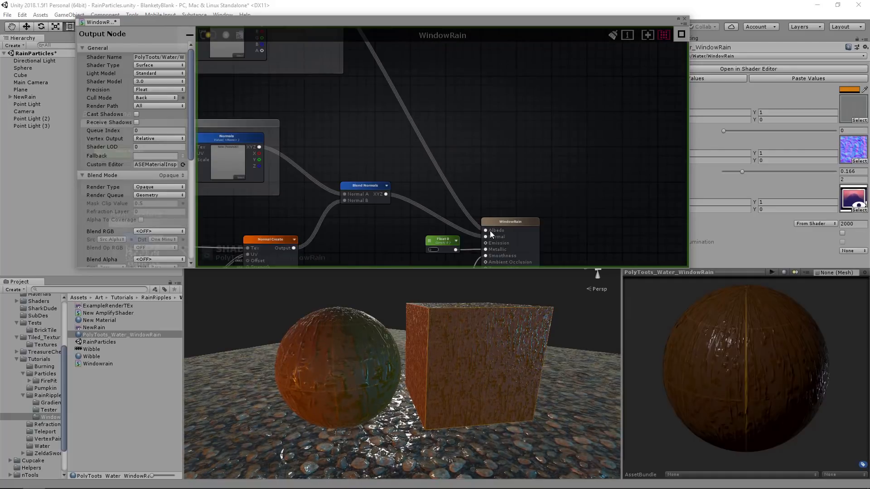
middle_drag(360, 155, 557, 138)
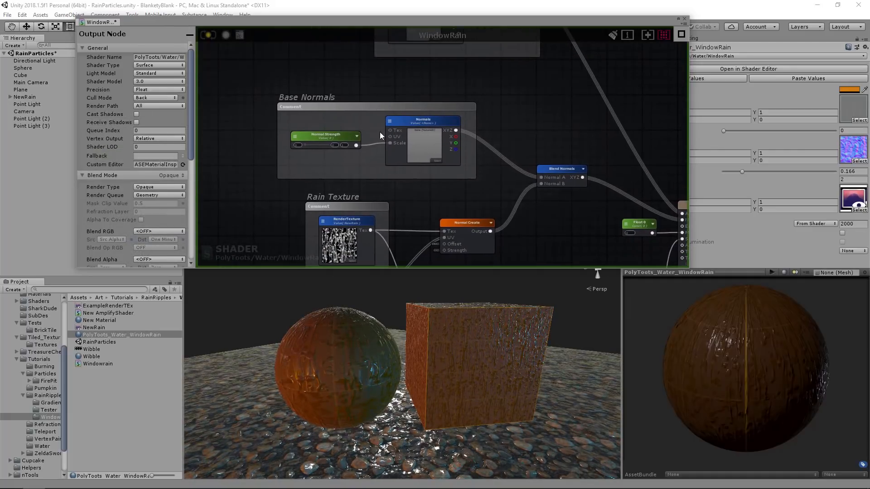
click(444, 120)
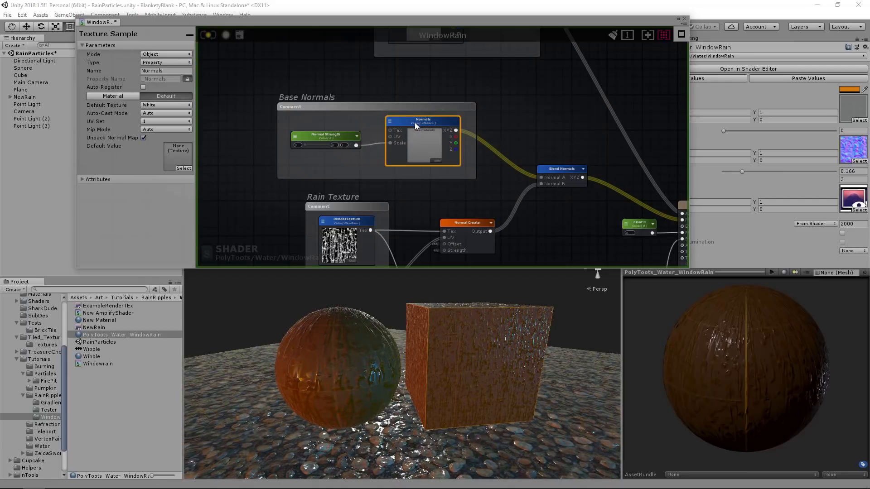
scroll(415, 123, up, 2)
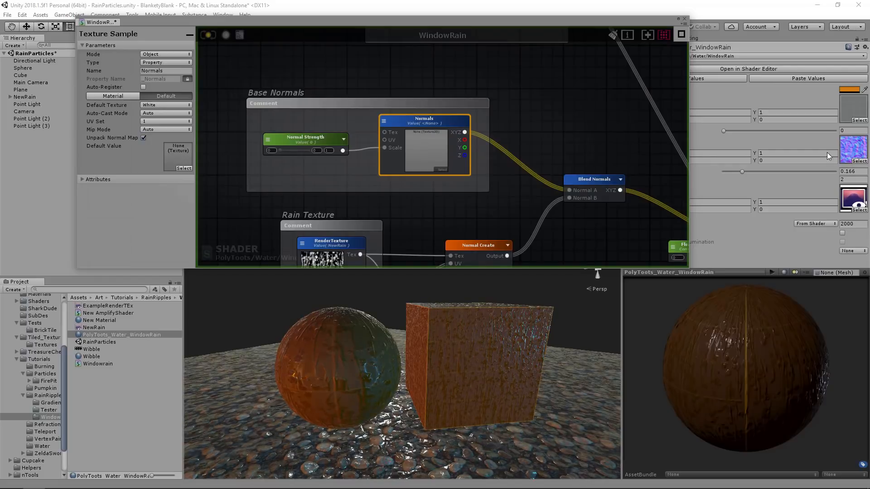
drag(737, 131, 705, 131)
click(329, 138)
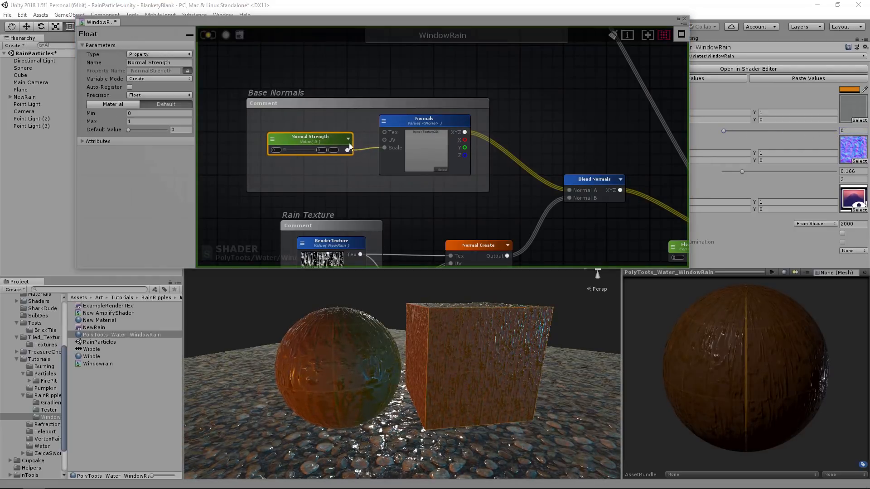
drag(324, 140, 308, 143)
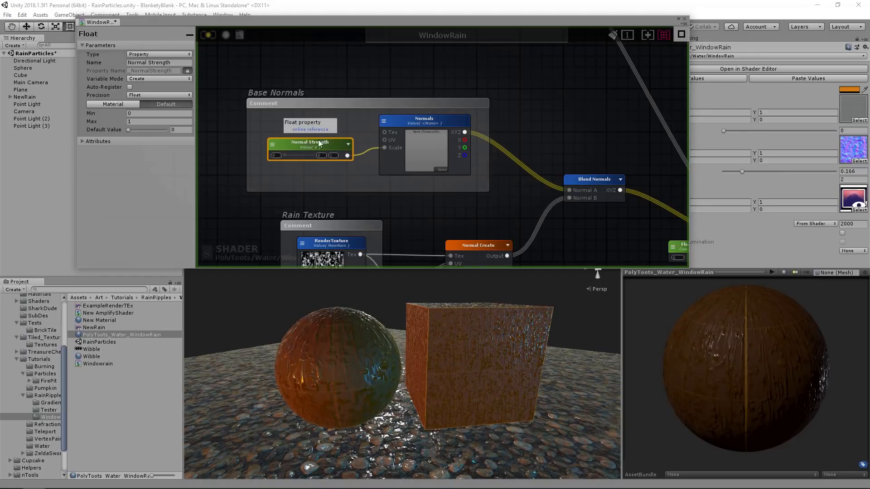
click(529, 128)
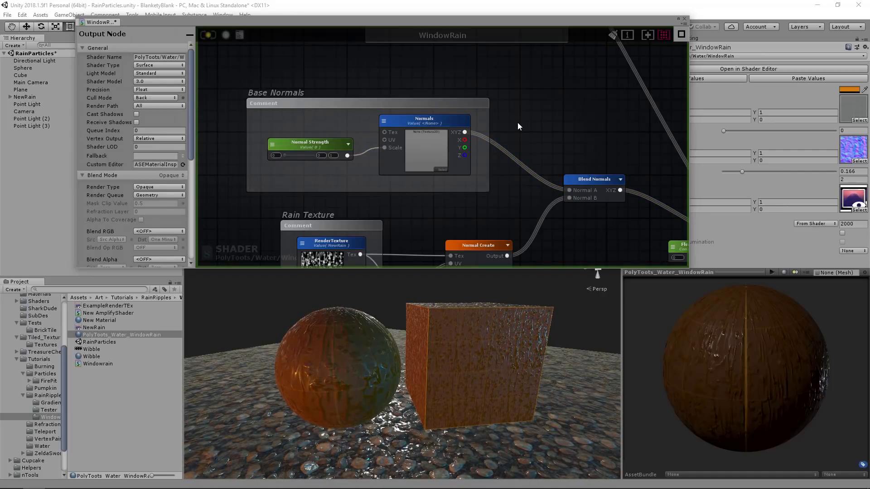
Step: Examine how the Normals sampler and the Normal Create node feed into Blend Normals
scroll(518, 122, down, 5)
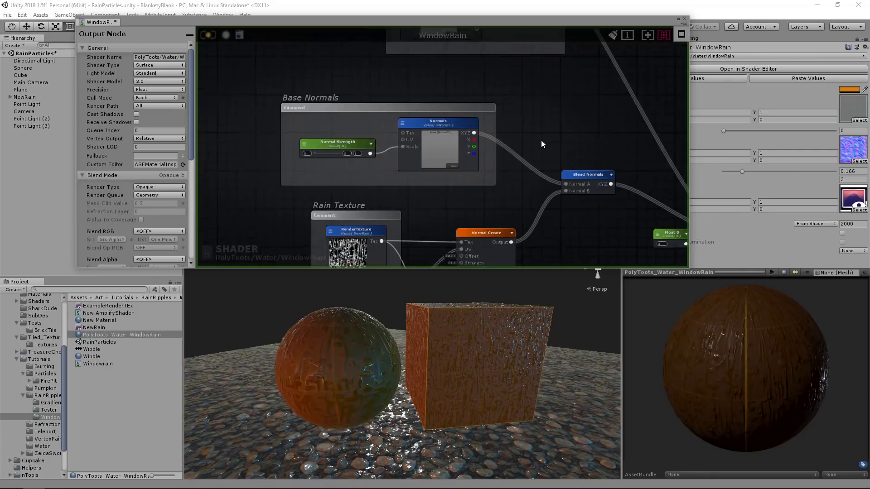
middle_drag(530, 129, 535, 86)
scroll(512, 115, up, 4)
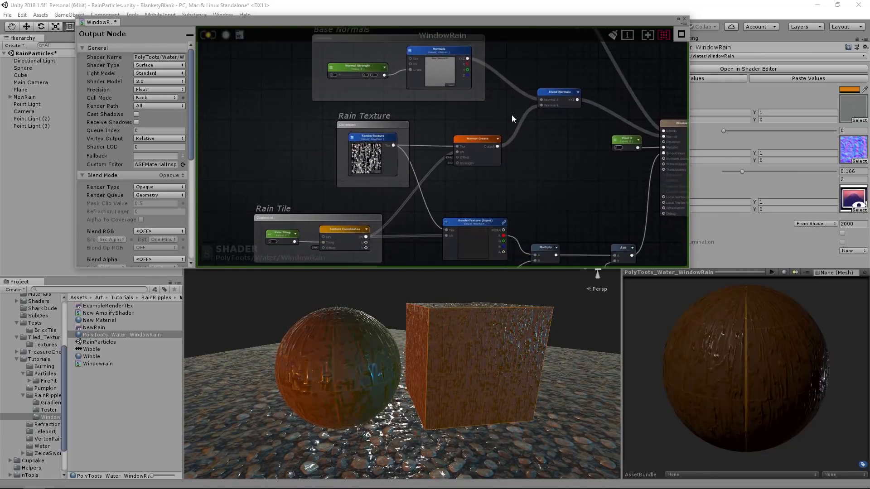
middle_drag(490, 119, 464, 164)
click(420, 83)
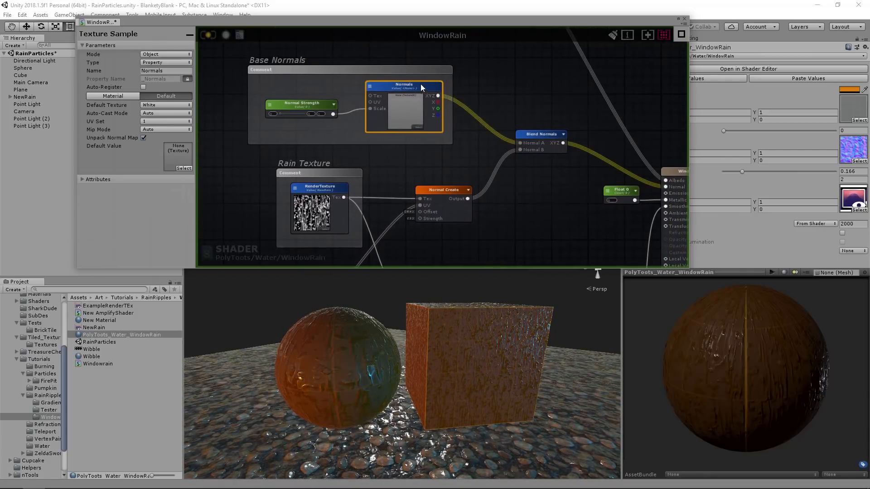
click(540, 134)
drag(540, 135, 539, 133)
drag(443, 190, 448, 186)
scroll(420, 175, up, 4)
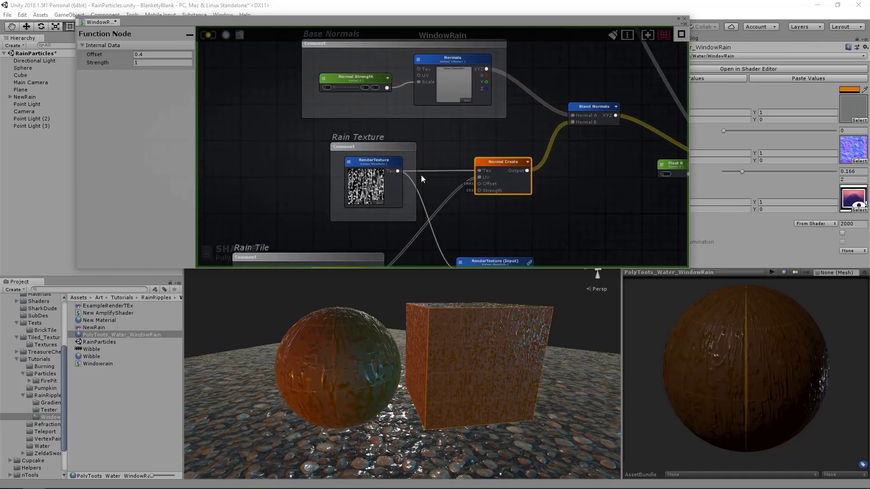
Step: Examine the RenderTexture node's settings and its connection to Normal Create, including that node's Offset and Strength
drag(378, 159, 379, 161)
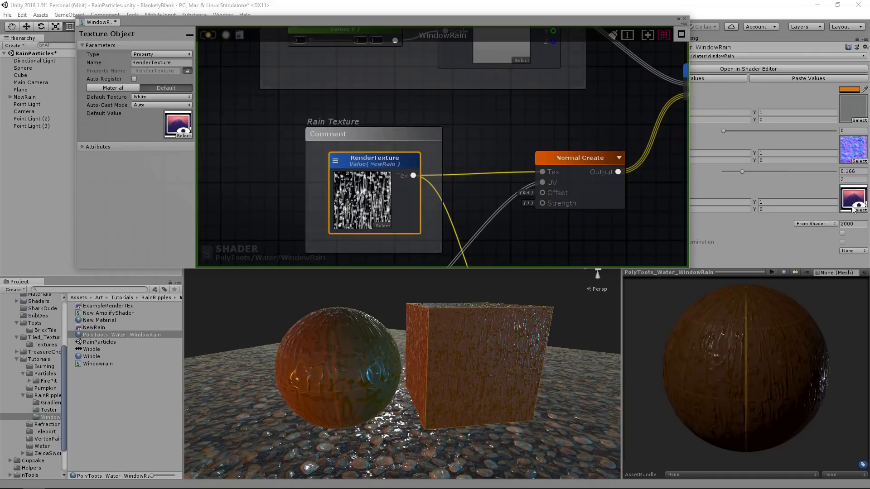
middle_drag(518, 158, 474, 151)
click(340, 155)
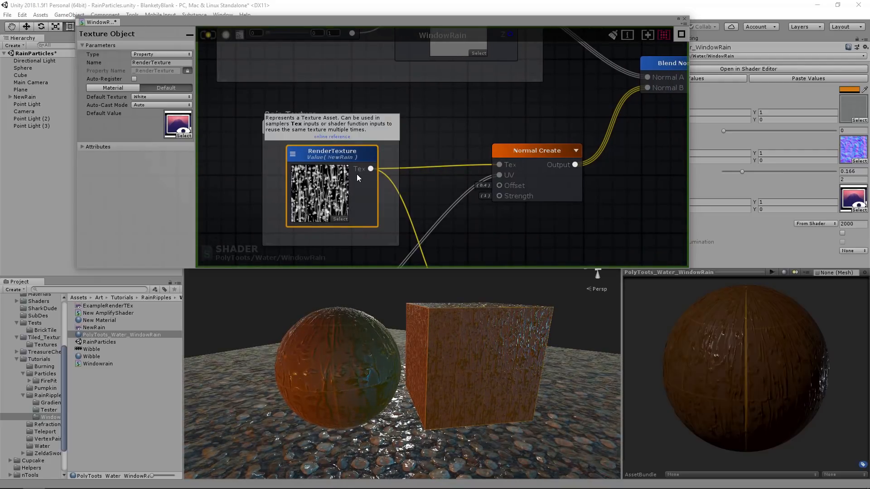
drag(532, 154, 536, 156)
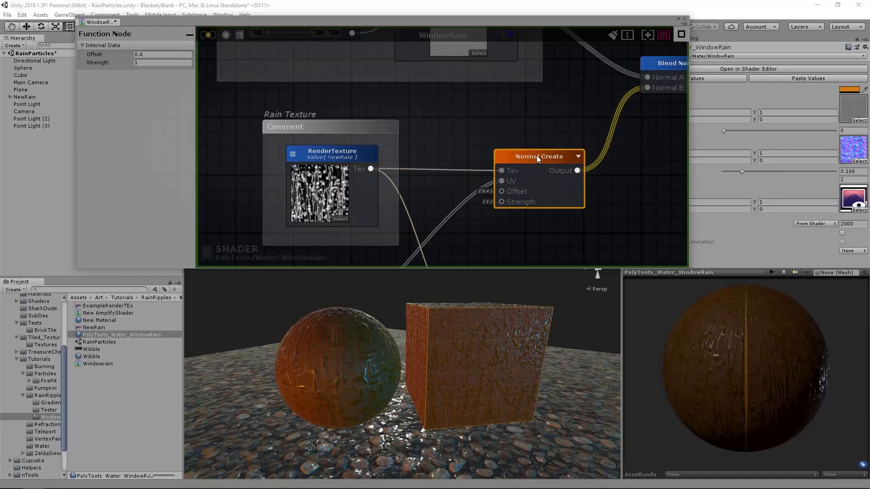
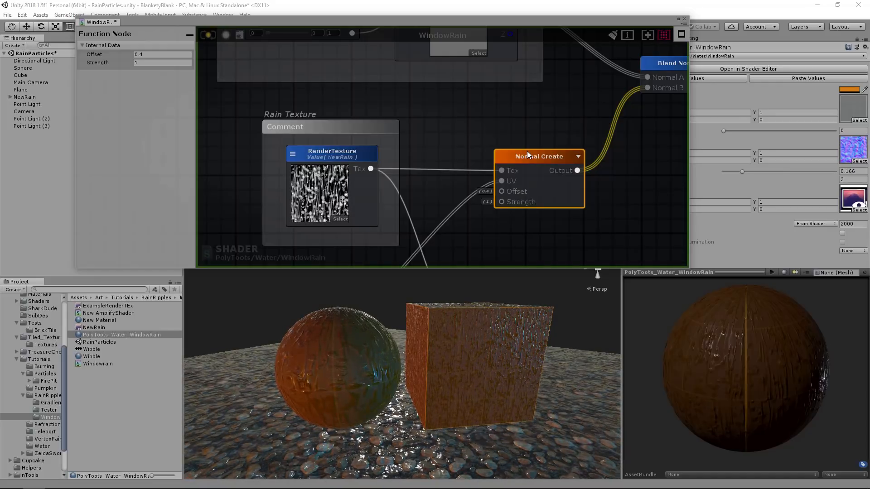
scroll(532, 156, down, 6)
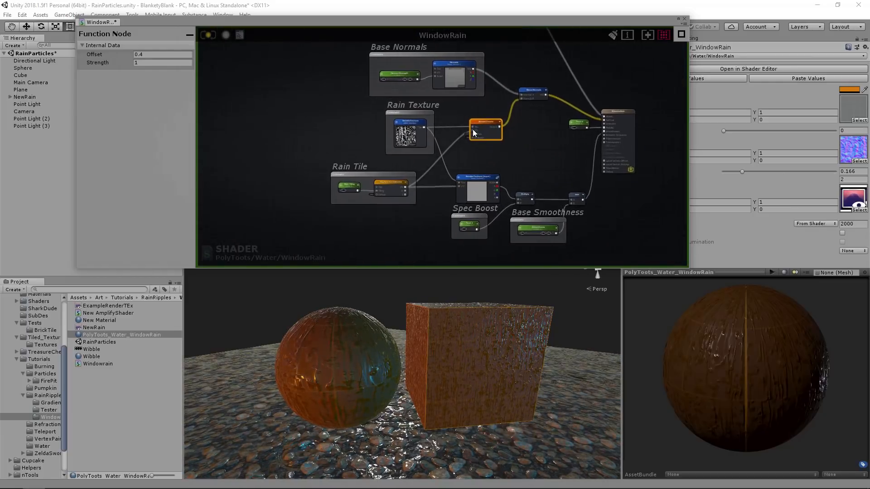
scroll(472, 129, up, 5)
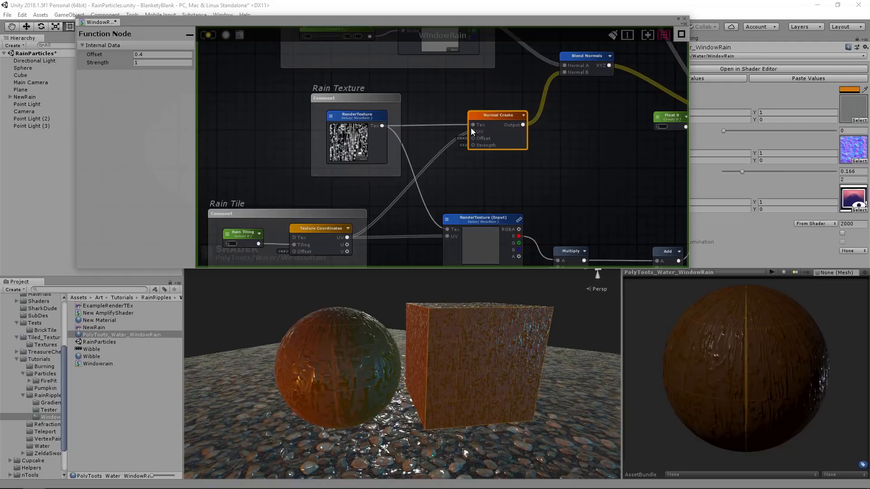
click(362, 119)
right_drag(377, 146, 323, 120)
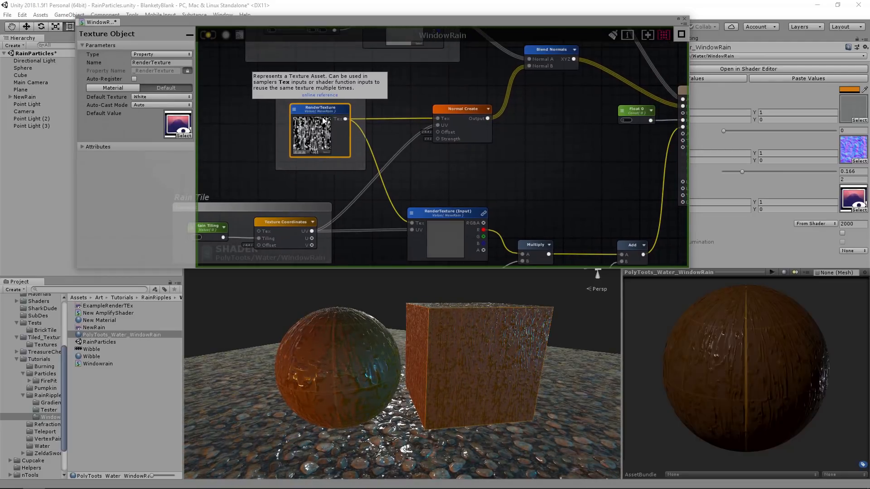
click(460, 111)
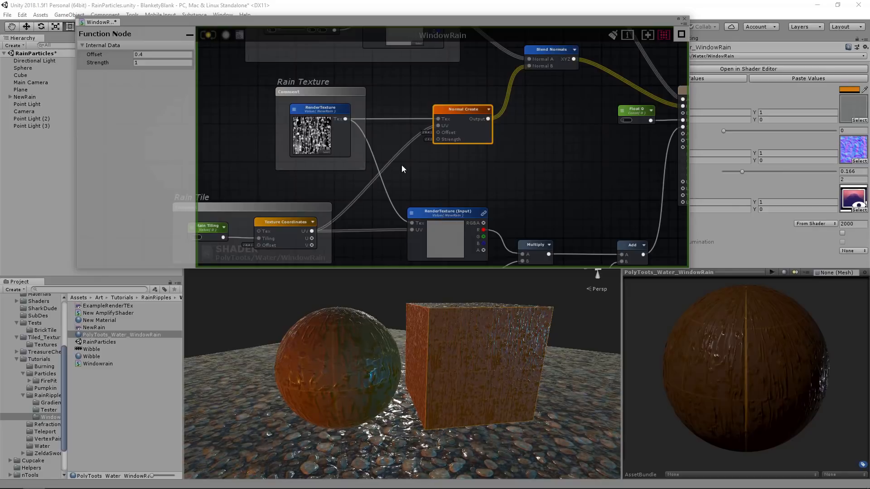
Step: Add a Texture Sample node beside the Rain Texture group
middle_drag(235, 125, 333, 143)
click(334, 143)
key(t)
click(274, 117)
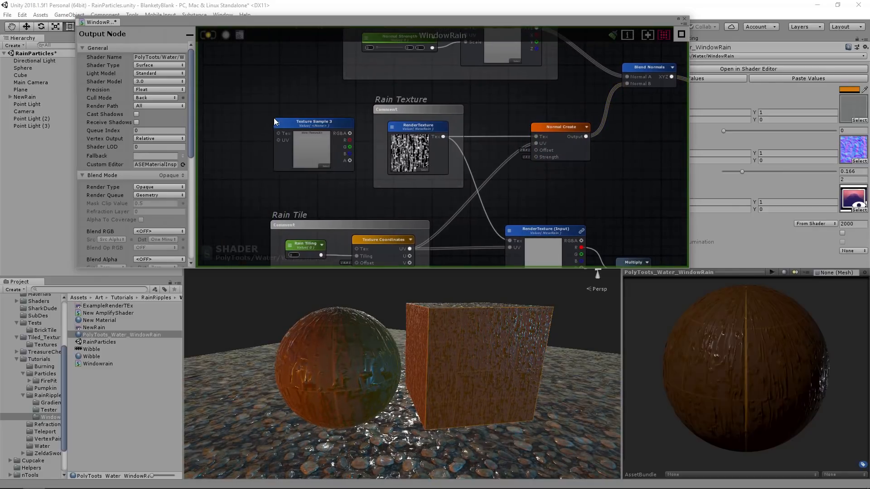
click(305, 120)
drag(305, 119, 284, 108)
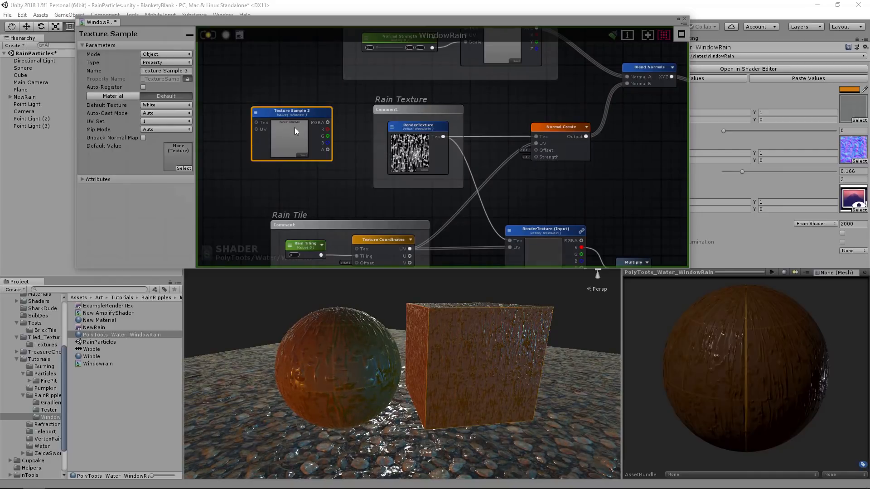
Step: Try to connect the new Texture Sample's RGBA output to Normal Create's Tex input, and delete the sample node
middle_drag(335, 136, 303, 136)
drag(295, 123, 504, 138)
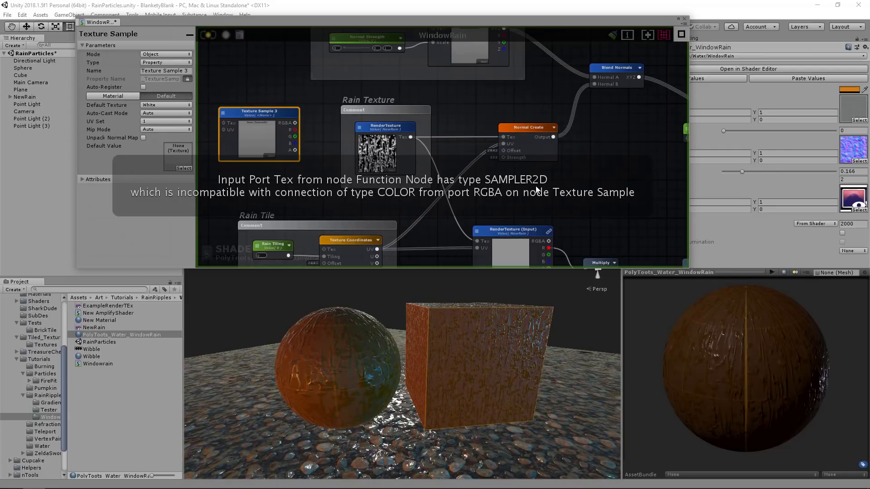
mouse_move(268, 112)
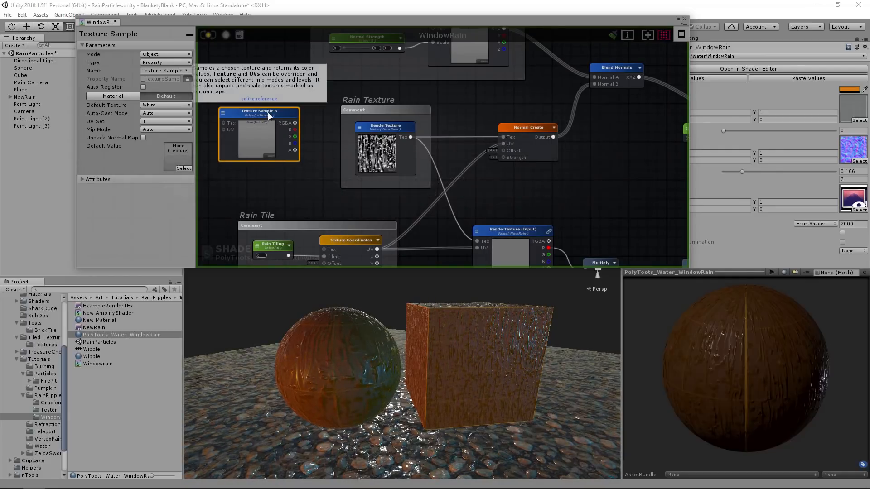
key(Delete)
Step: Examine the RenderTexture object in the Rain Texture group and the RenderTexture (Input) sampler it feeds
click(377, 125)
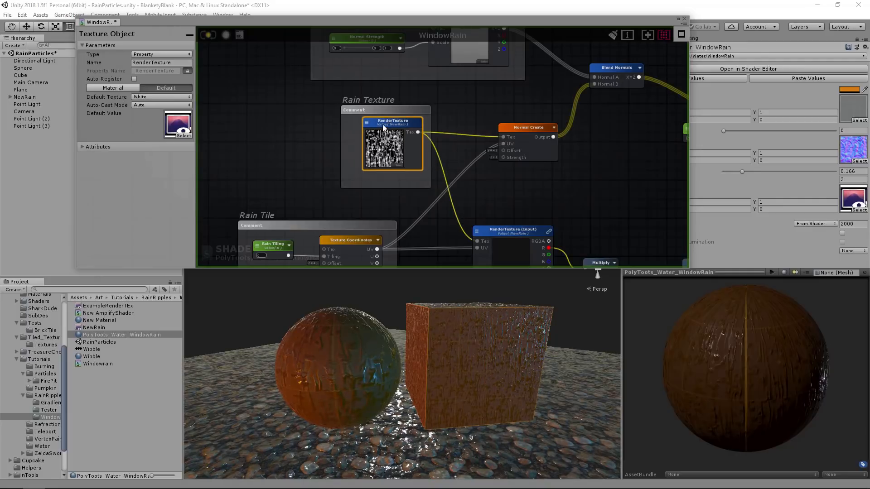
middle_drag(458, 165, 403, 124)
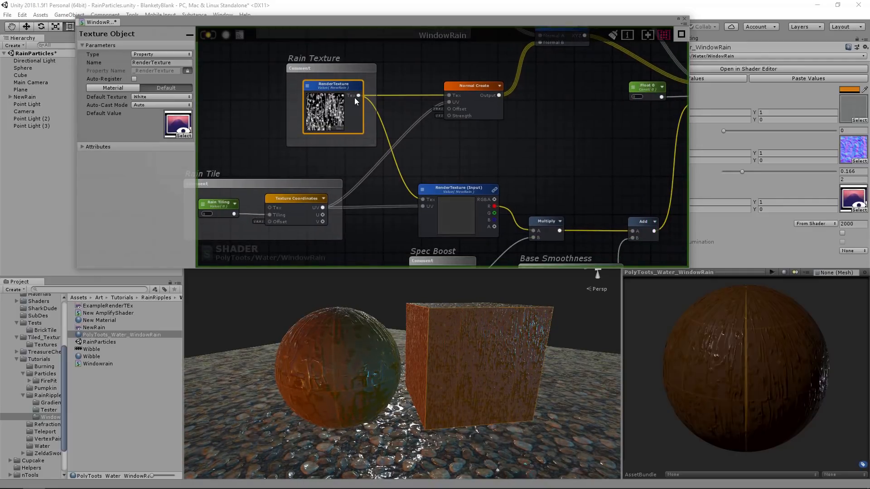
drag(464, 186, 459, 189)
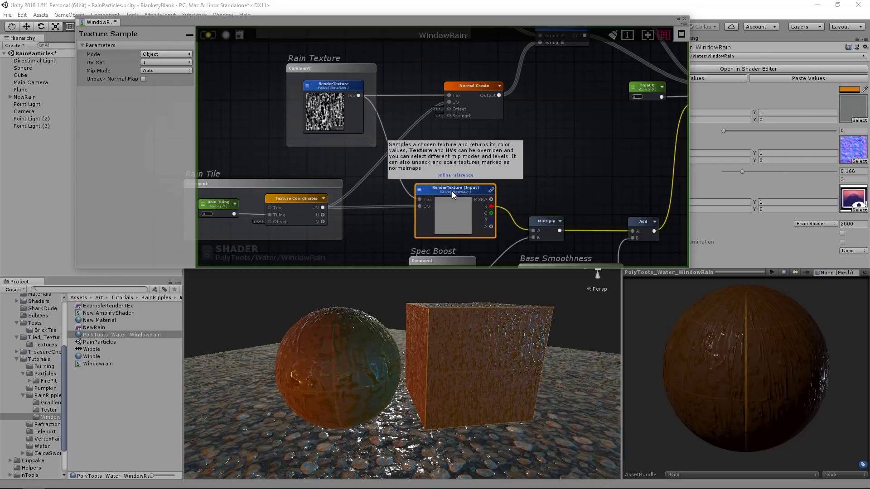
click(467, 152)
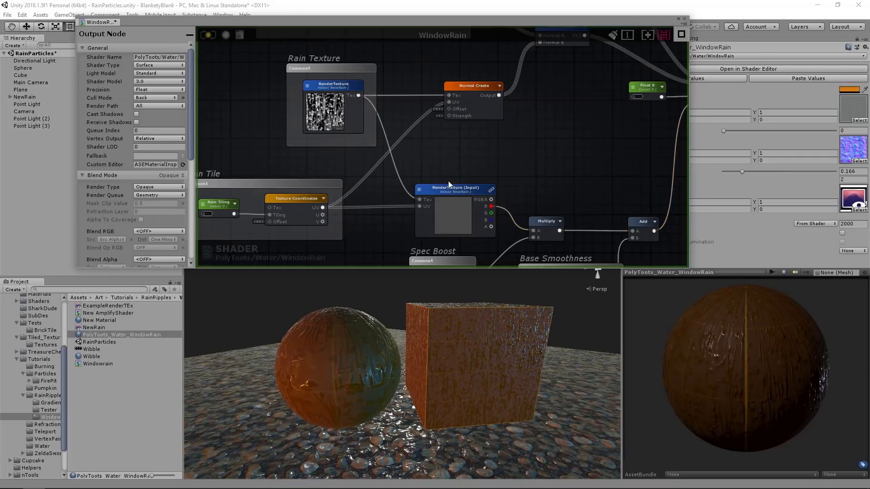
Step: Add a Texture Object node in the empty graph area away from the Base Normals and Rain Texture groups
middle_drag(302, 145, 448, 162)
scroll(445, 158, down, 3)
middle_drag(211, 97, 328, 154)
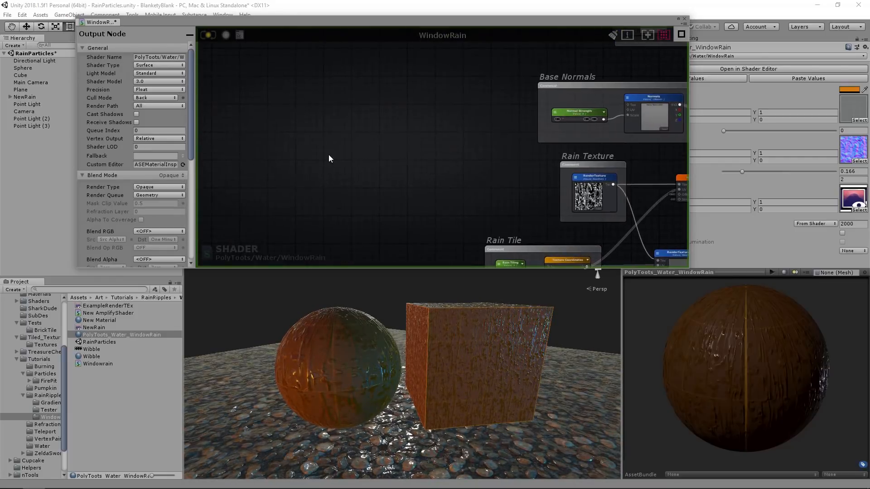
right_click(330, 154)
text(texture)
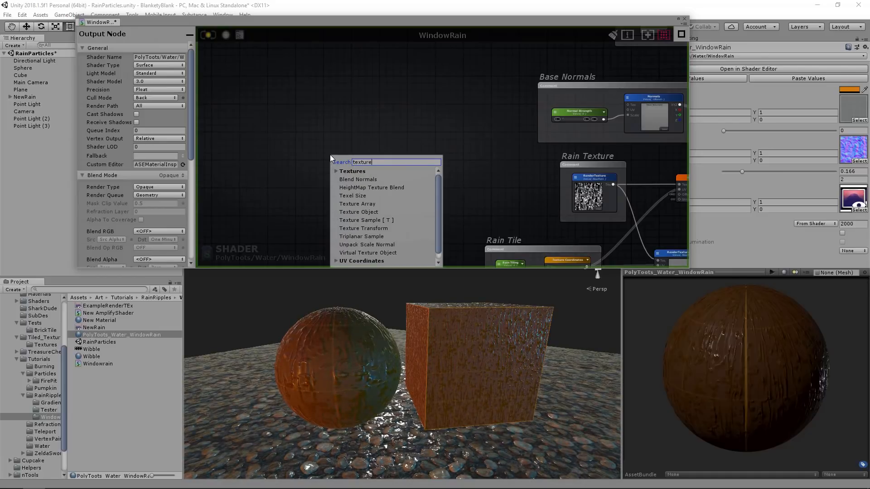
text( object)
key(Return)
drag(344, 158, 310, 122)
scroll(315, 148, up, 4)
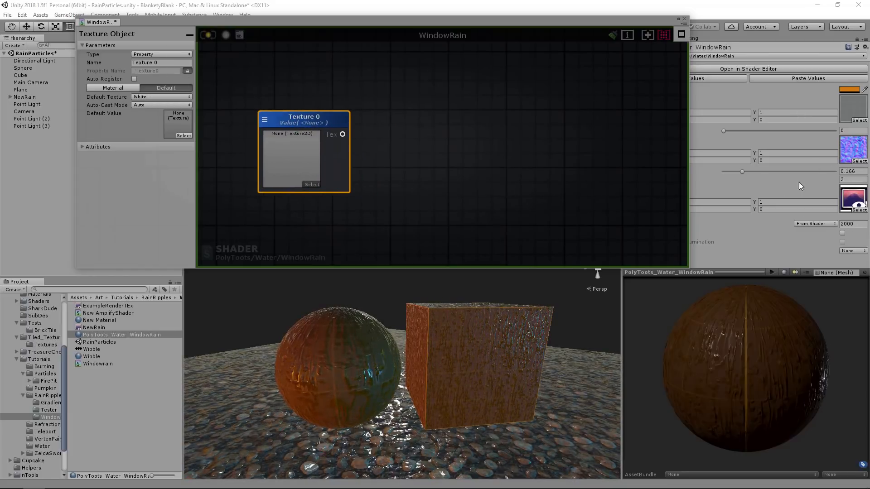
Step: Add a Texture Sample node beside the new Texture Object and spread the two nodes apart
scroll(423, 128, down, 3)
middle_drag(427, 101, 434, 131)
click(434, 124)
scroll(430, 132, up, 1)
key(t)
click(426, 128)
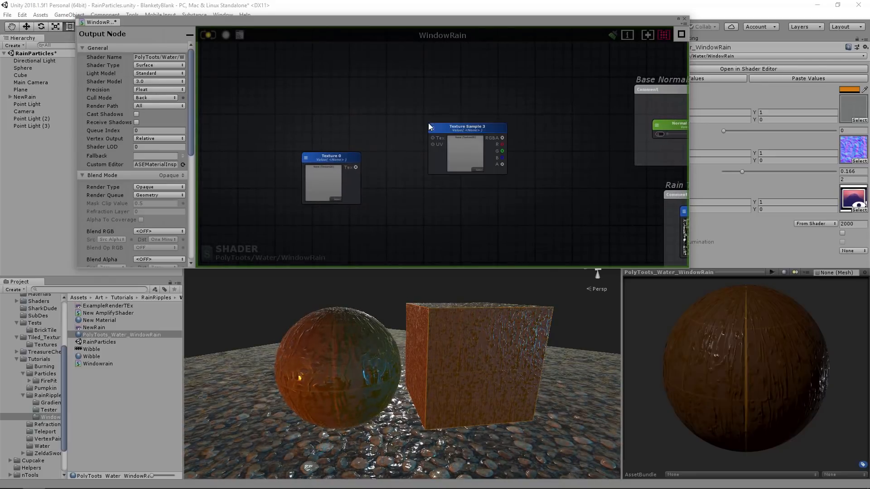
drag(455, 127, 435, 59)
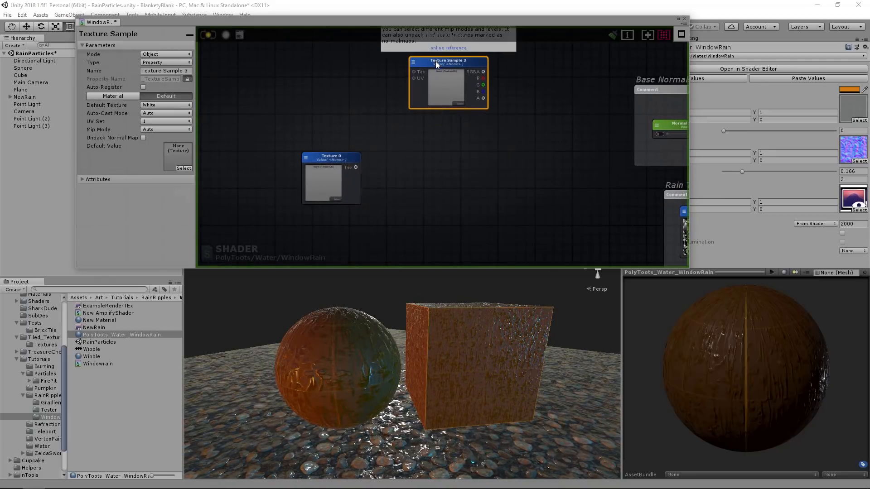
drag(334, 158, 301, 148)
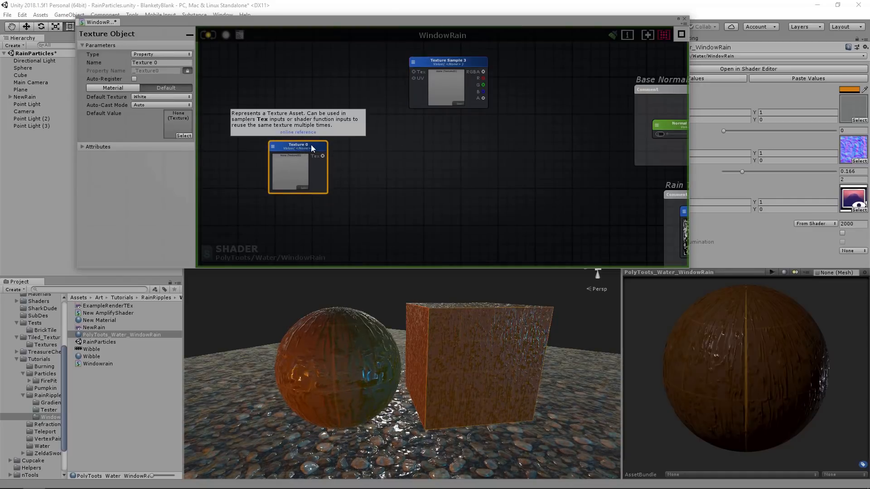
Step: Add two more Texture Sample nodes below the first one so the three form a column
key(t)
click(453, 155)
drag(488, 188, 444, 155)
middle_drag(444, 226, 449, 180)
key(t)
click(450, 179)
drag(484, 197, 456, 167)
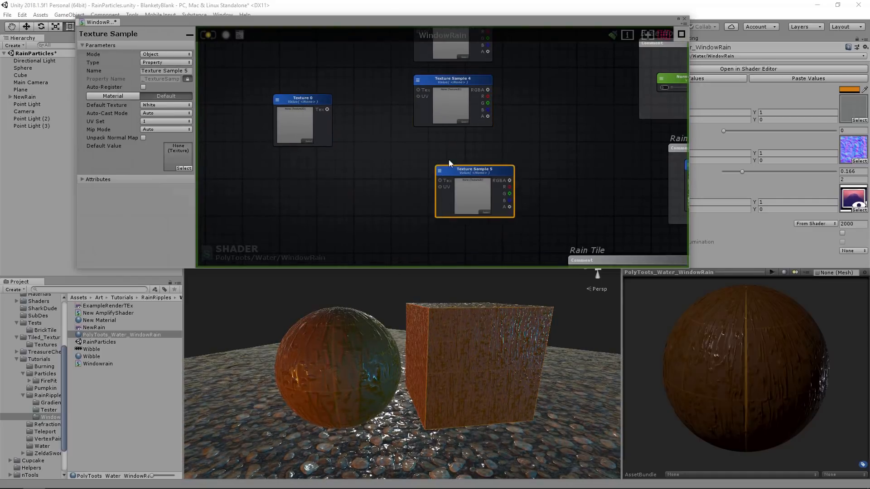
Step: Connect the Texture Object's Tex output to the Tex inputs of all three Texture Sample nodes
middle_drag(411, 127, 395, 177)
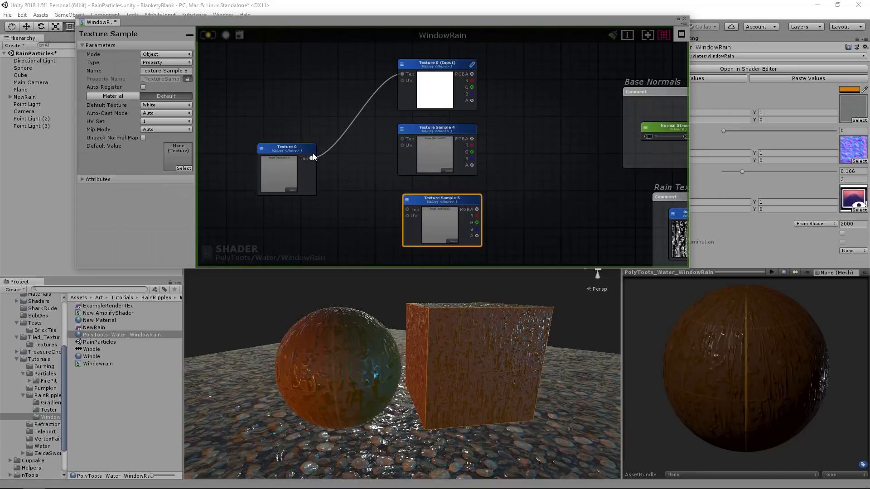
drag(384, 135, 401, 134)
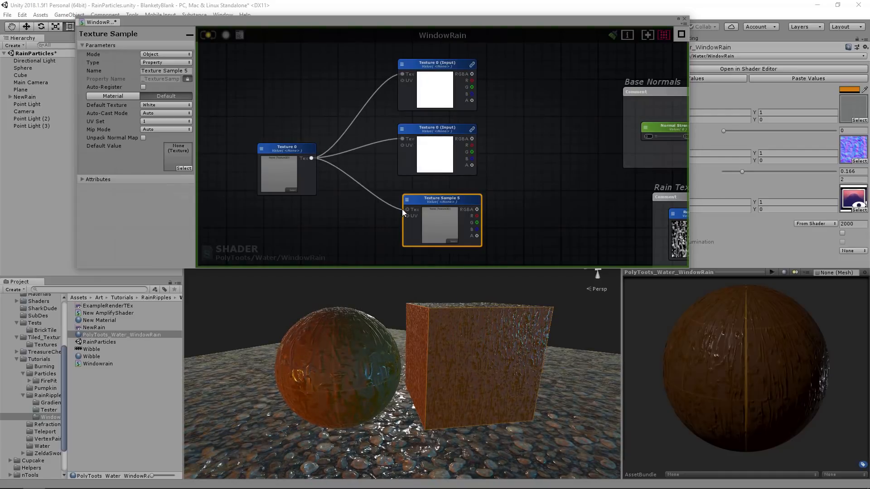
drag(402, 209, 403, 209)
Step: Rename the Texture Object to The Texture
click(312, 173)
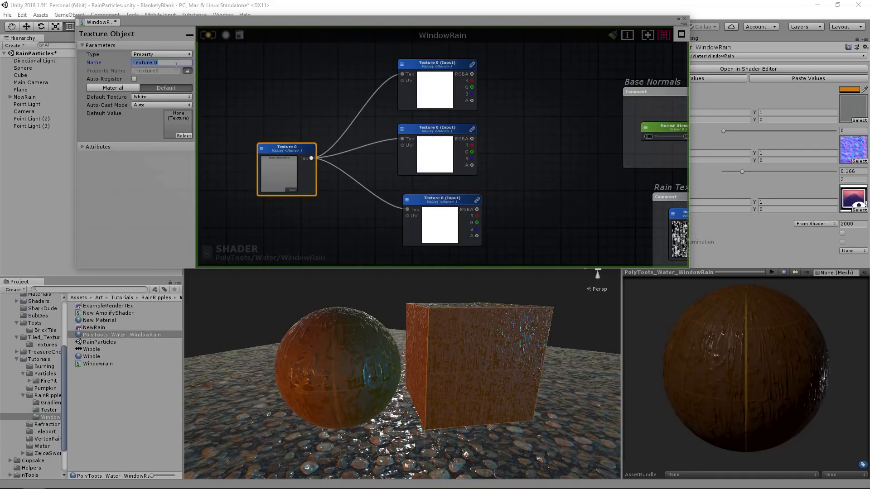
text(The Tex)
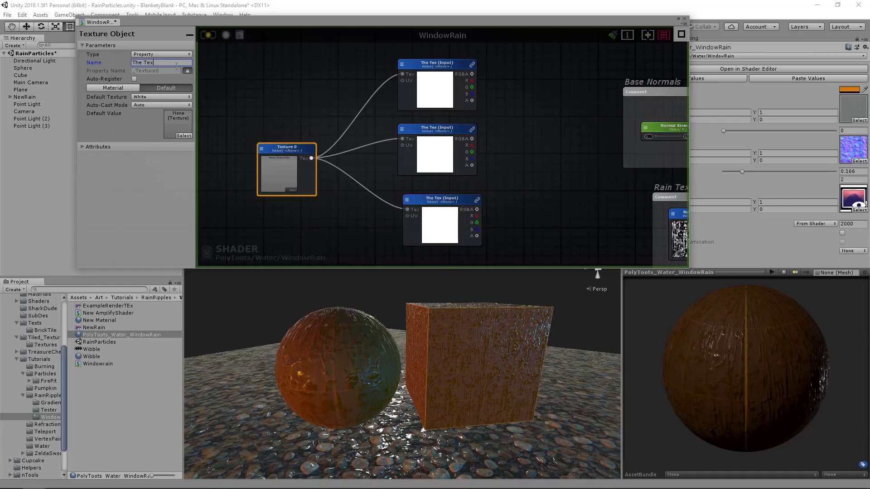
click(324, 84)
Step: Examine how The Texture's single Tex output feeds all three samplers, compared with the rest of the shader graph
scroll(507, 133, down, 2)
middle_drag(531, 143, 321, 132)
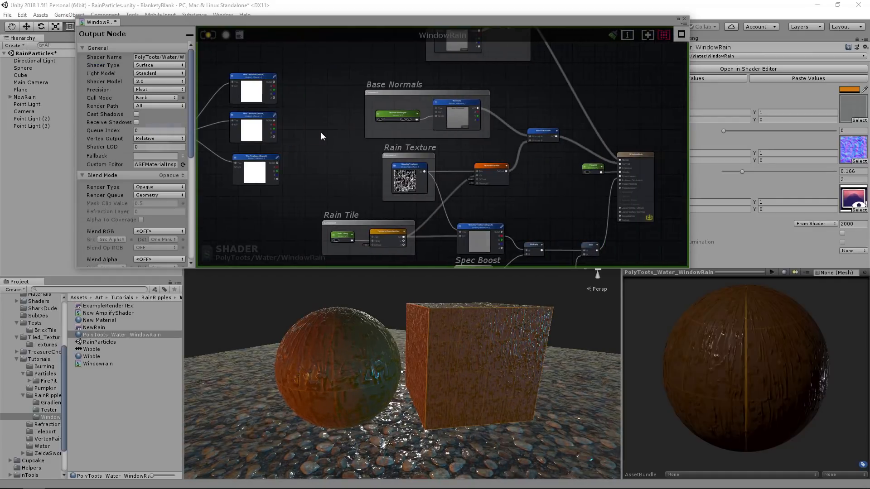
scroll(320, 133, down, 3)
drag(299, 78, 209, 182)
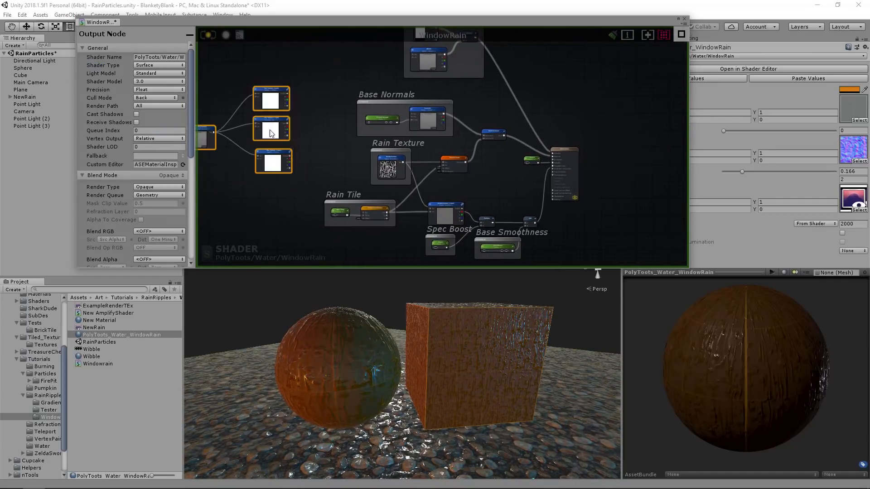
click(285, 118)
drag(263, 176, 361, 168)
scroll(412, 116, down, 3)
middle_drag(469, 135, 365, 141)
scroll(364, 141, down, 3)
drag(302, 85, 385, 108)
click(385, 155)
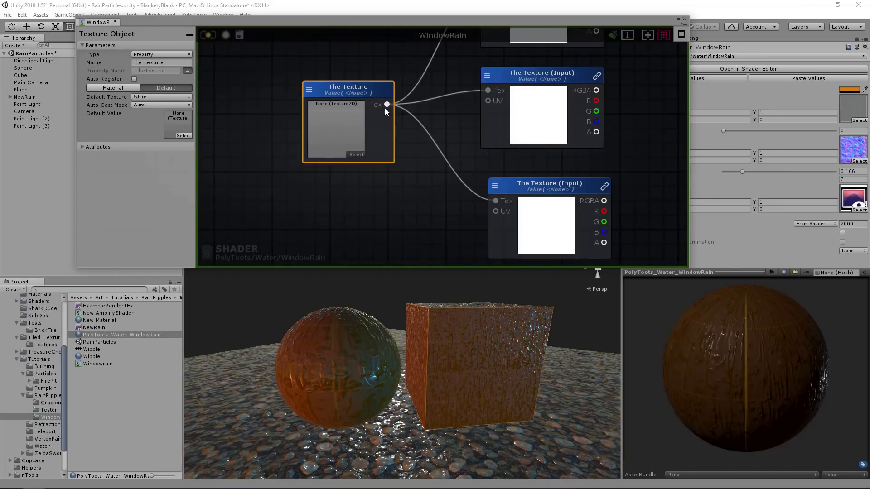
Step: Move The Texture and its three samplers up together, and save the shader
scroll(307, 142, down, 5)
middle_drag(306, 142, 267, 148)
drag(258, 76, 387, 191)
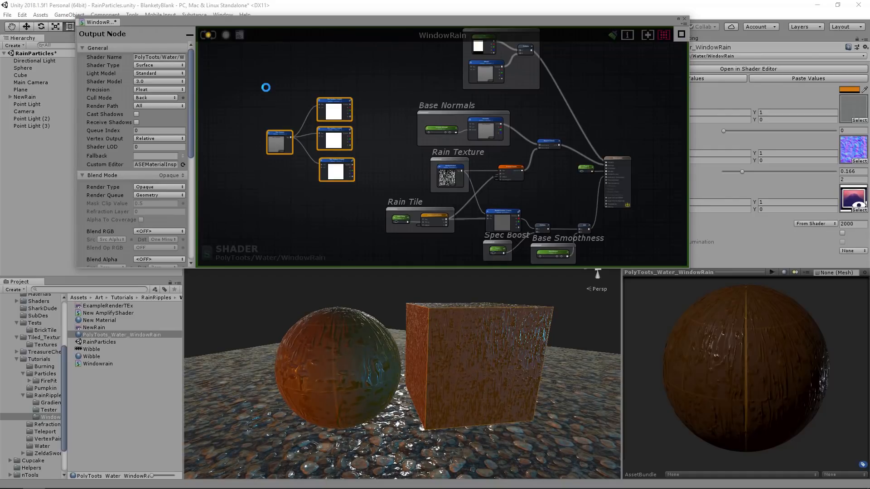
drag(323, 111, 467, 133)
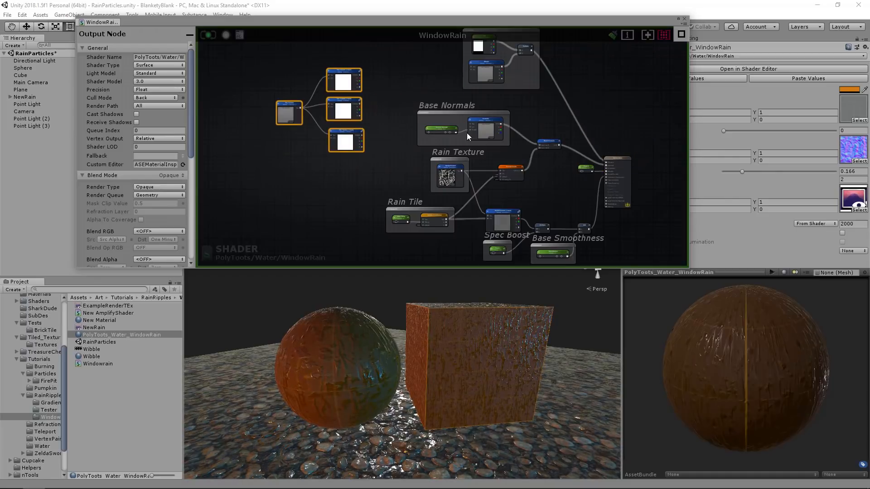
Step: Connect the uppermost The Texture sampler's RGBA output to the WindowRain output node's Emission input and save the shader
scroll(497, 132, up, 2)
middle_drag(353, 83, 374, 111)
drag(230, 70, 355, 178)
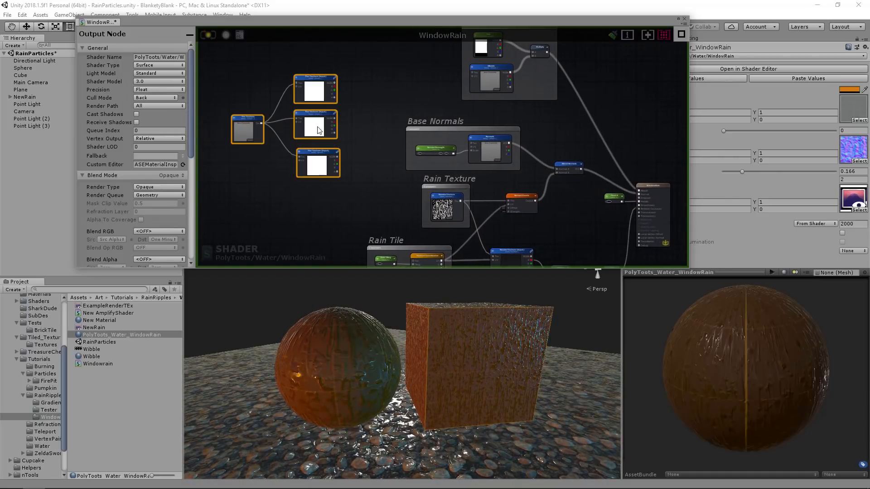
middle_drag(382, 87, 340, 95)
drag(292, 89, 597, 205)
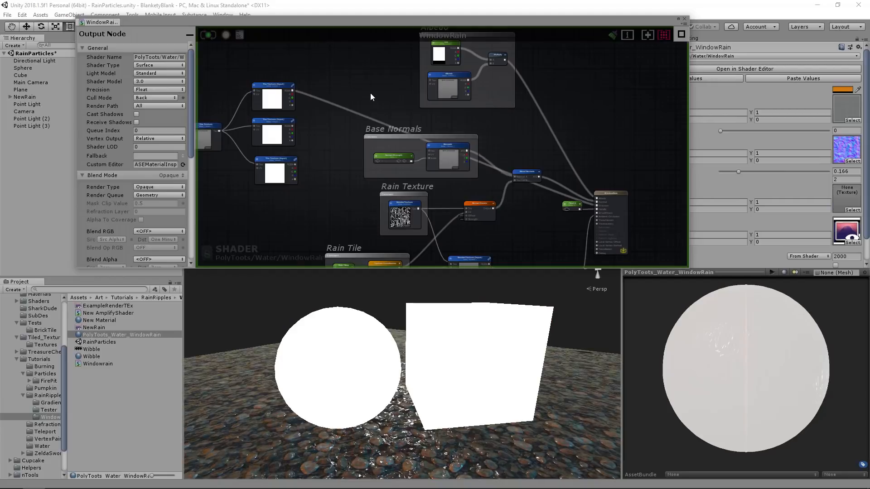
Step: Narrow the shader editor to uncover the material's properties, and examine The Texture's slot alongside its node and samplers
drag(689, 178, 624, 178)
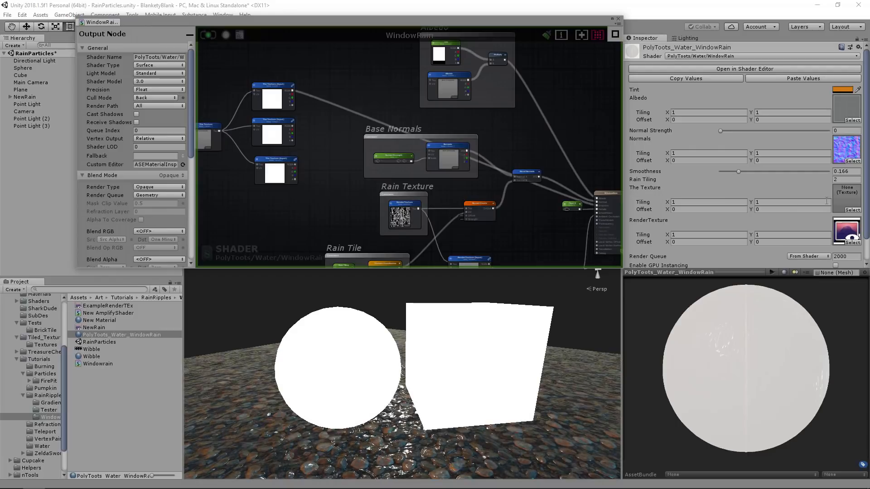
scroll(335, 135, up, 5)
drag(339, 119, 318, 100)
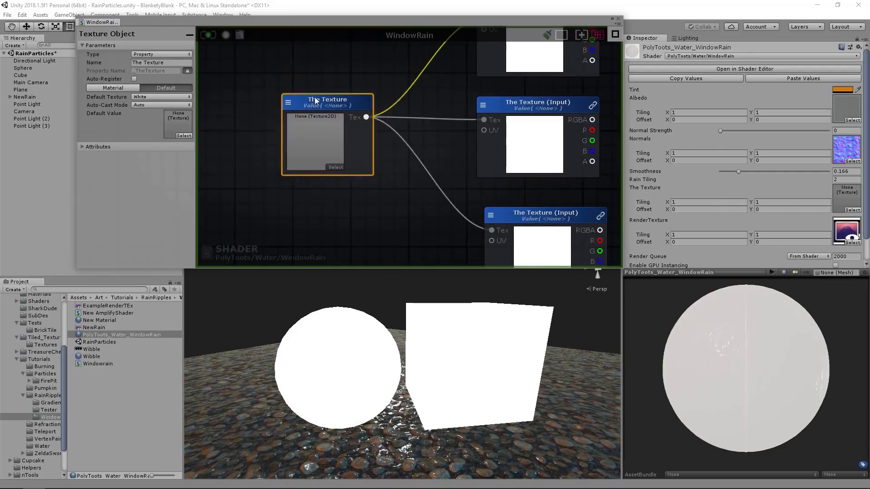
scroll(415, 116, down, 4)
scroll(476, 105, up, 4)
scroll(466, 83, down, 2)
scroll(463, 90, down, 2)
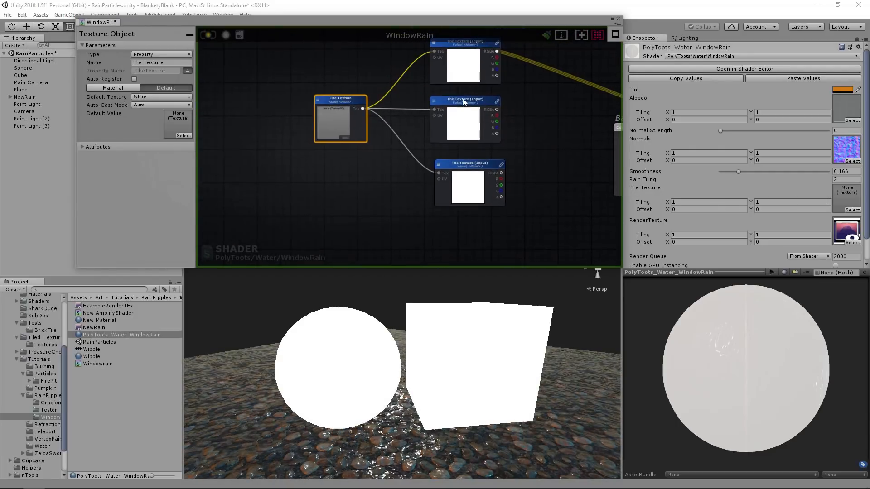
click(469, 61)
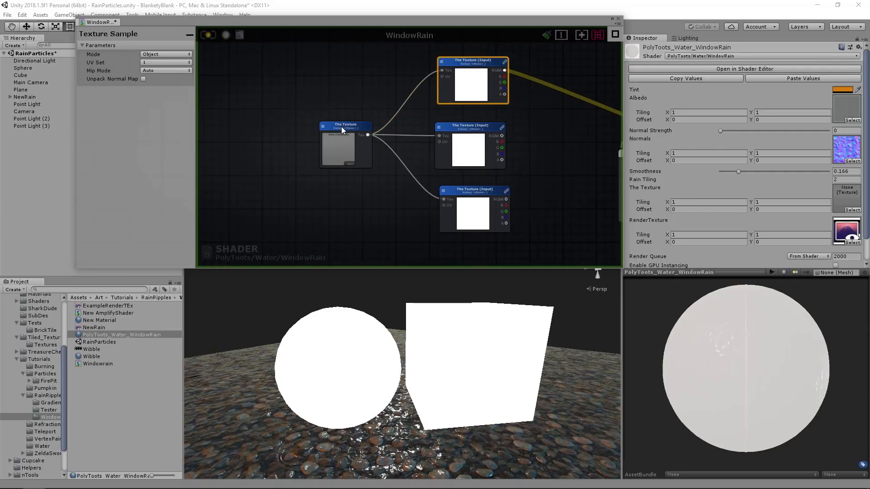
drag(342, 126, 330, 126)
Step: Delete The Texture and its three samplers from the graph, and save the shader
scroll(408, 125, down, 3)
middle_drag(407, 125, 353, 142)
drag(281, 79, 407, 210)
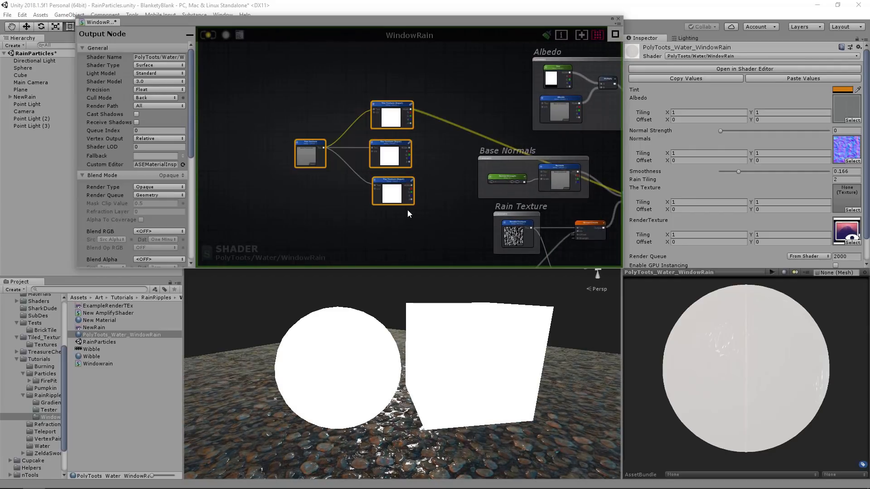
key(Delete)
middle_drag(428, 143, 304, 136)
click(204, 35)
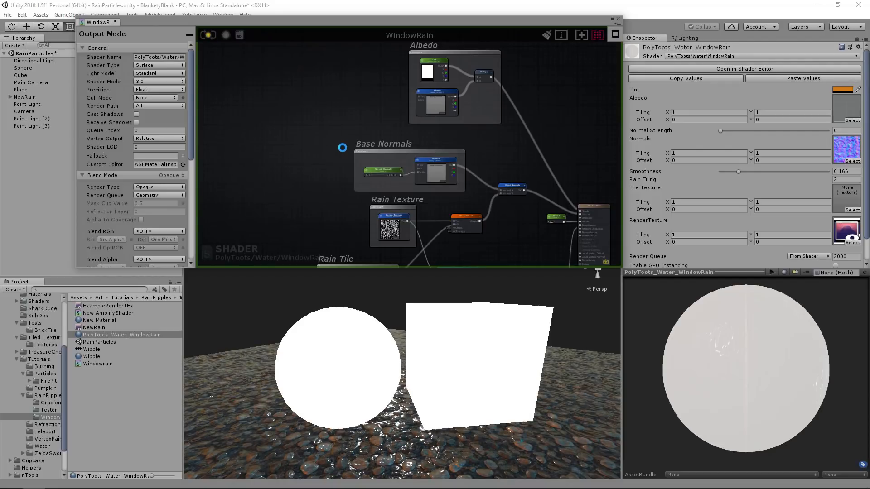
Step: Move the Spec Boost group down slightly to line up with the Base Smoothness group
middle_drag(446, 166, 436, 127)
scroll(494, 182, up, 3)
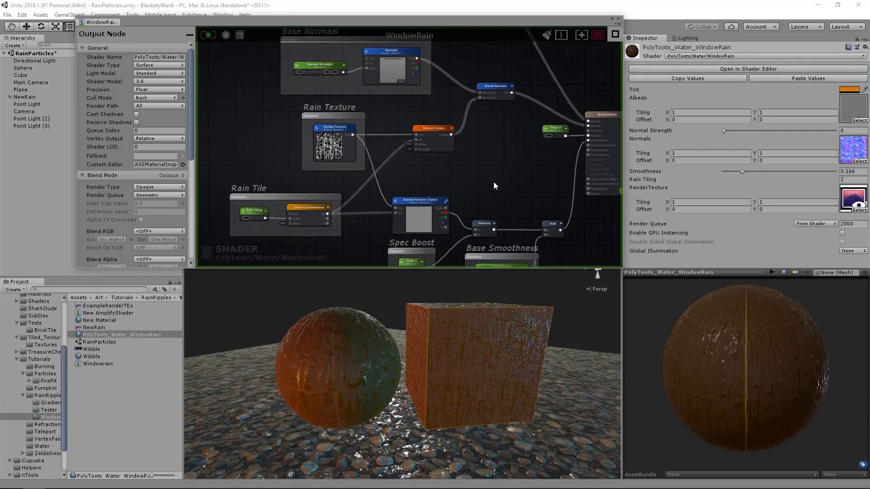
middle_drag(493, 182, 505, 150)
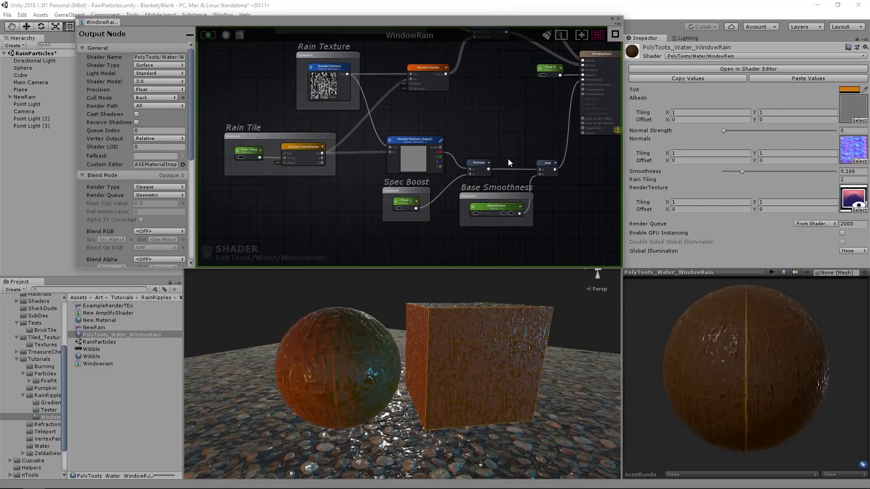
drag(403, 191, 404, 197)
click(428, 114)
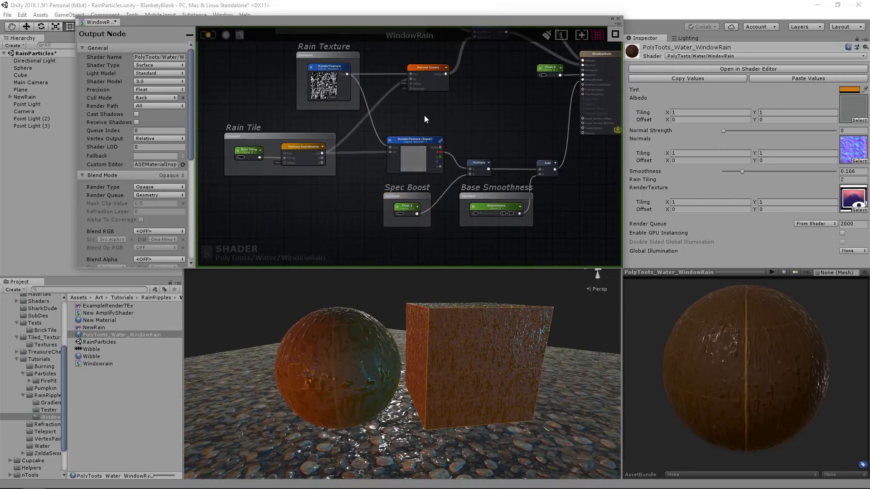
Step: Examine the RenderTexture (Input) sampler's settings and its Tex and UV connections
middle_drag(426, 118, 442, 140)
scroll(442, 140, up, 2)
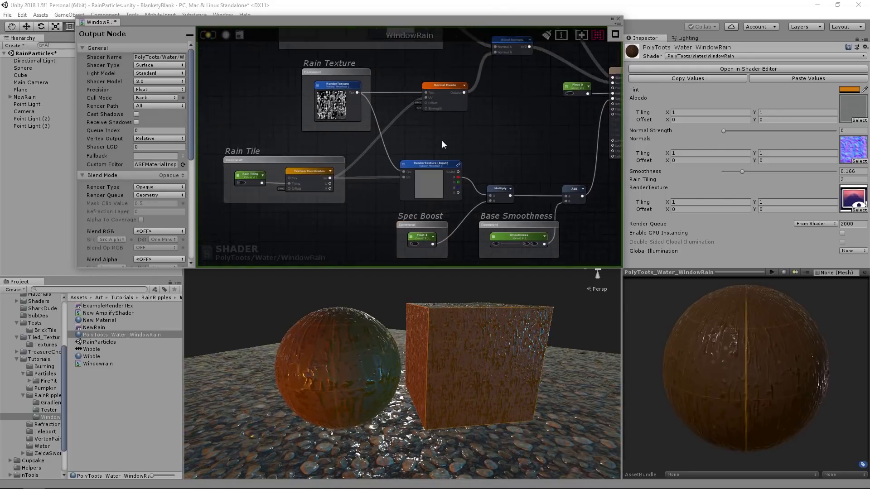
click(347, 99)
click(428, 166)
scroll(428, 165, up, 2)
scroll(419, 170, up, 2)
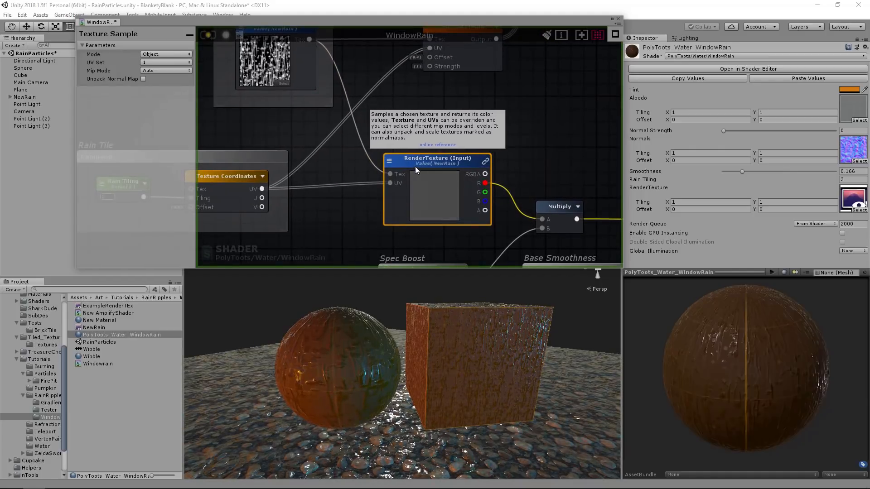
middle_drag(374, 176, 442, 171)
scroll(442, 171, down, 2)
Step: Examine the Texture Coordinates and Rain Tiling nodes, and follow the sampler's red output through Multiply and Add
click(360, 173)
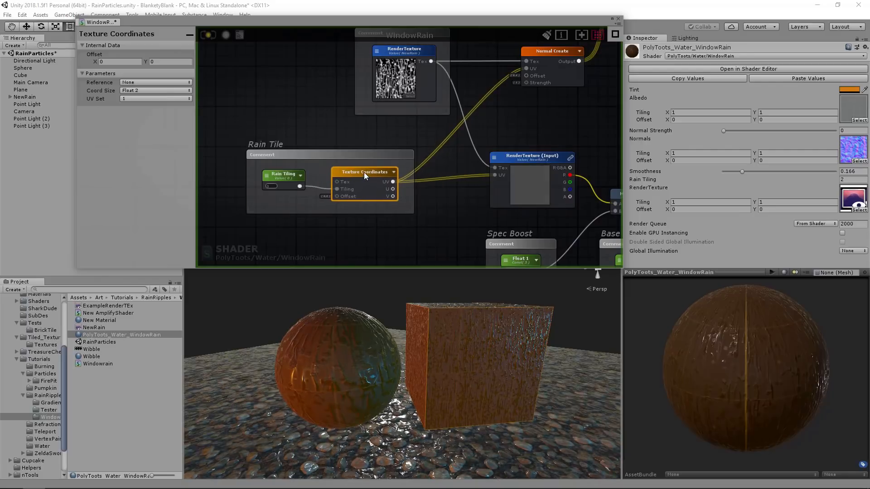
click(282, 178)
middle_drag(497, 155, 357, 139)
scroll(358, 138, down, 2)
middle_drag(451, 145, 387, 143)
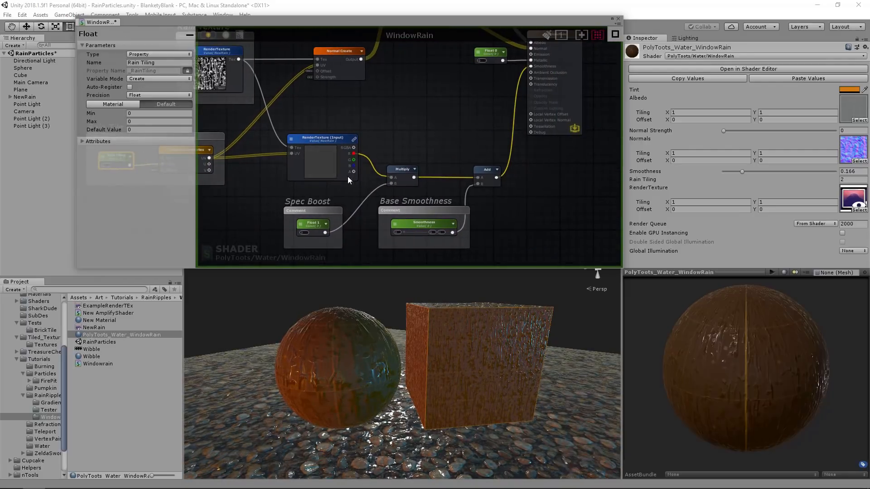
Step: Set the Spec Boost group's float constant to 1 and save the shader
click(315, 207)
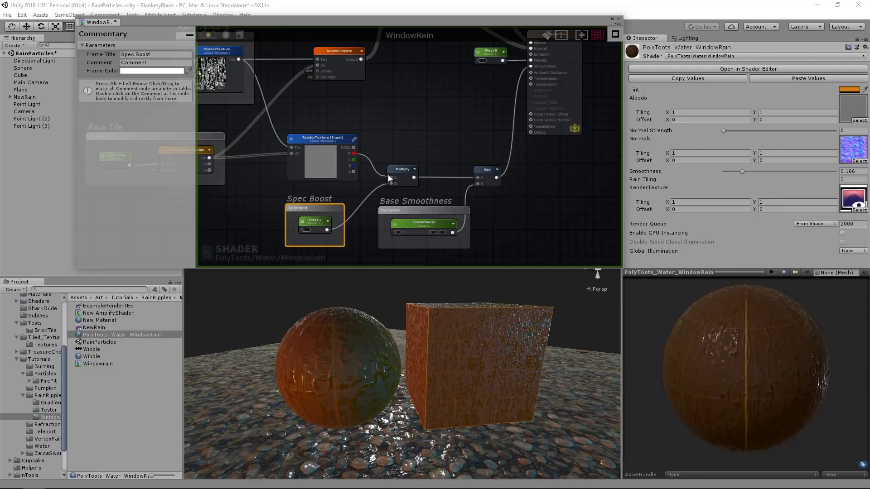
click(308, 222)
scroll(309, 223, up, 4)
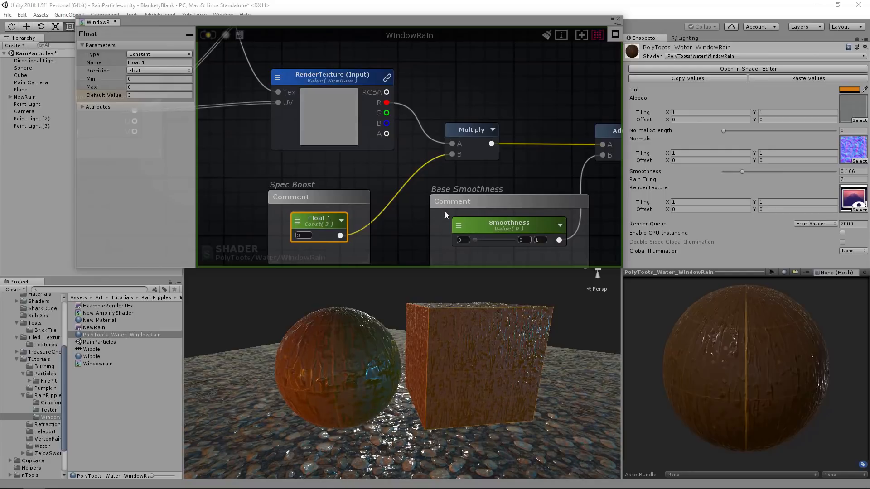
click(303, 235)
text(1)
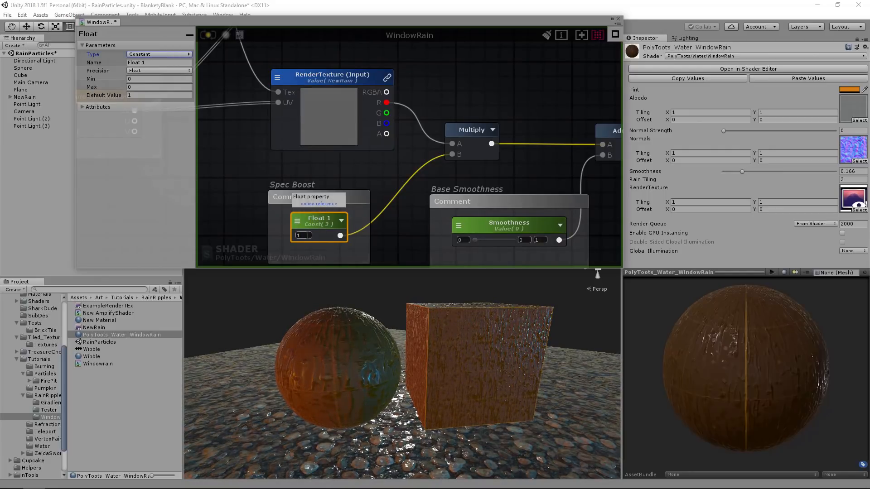
drag(317, 223, 320, 227)
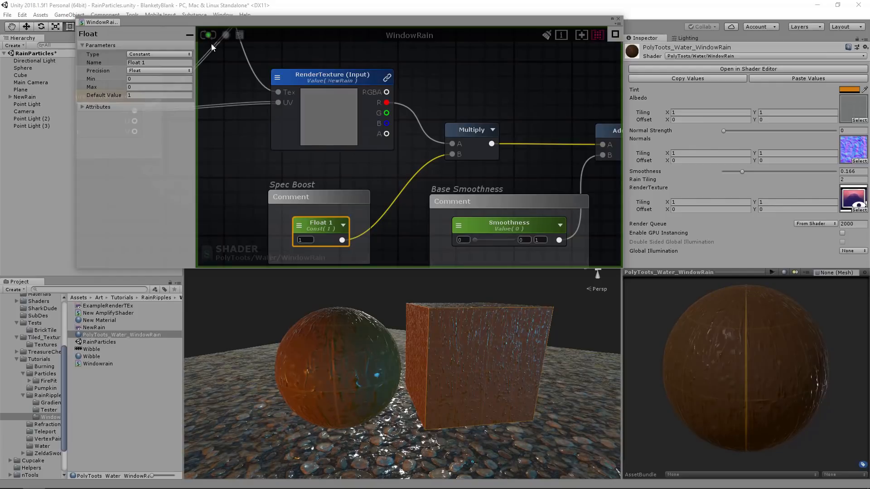
Step: Examine the rain highlights on the sphere and cube from several angles with the Spec Boost at 1
alt+right_drag(371, 334, 499, 336)
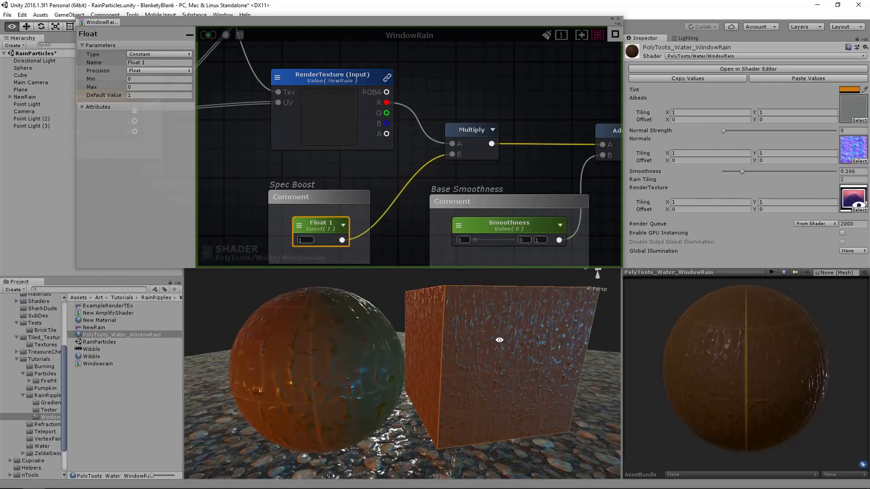
alt+drag(498, 336, 358, 275)
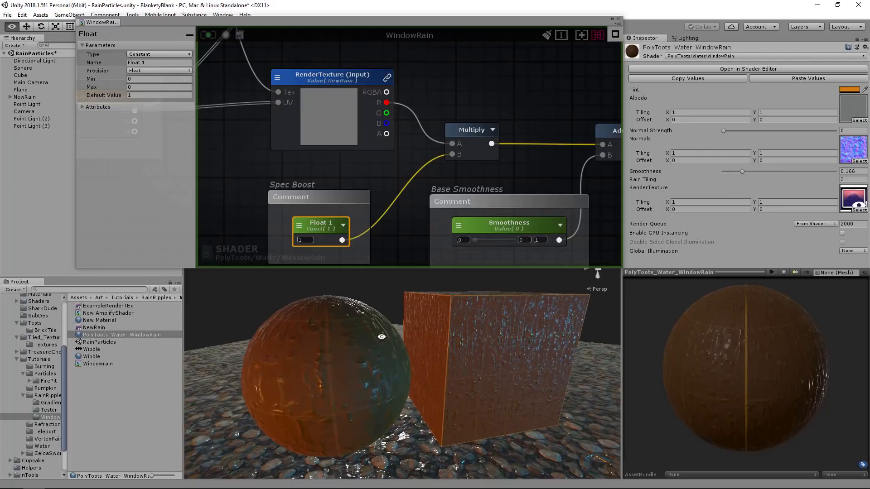
click(310, 240)
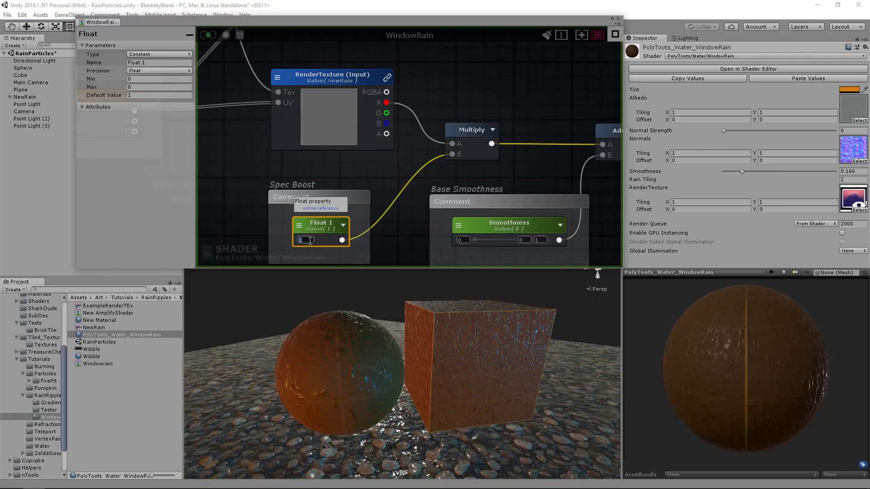
scroll(371, 372, up, 3)
mouse_move(374, 366)
alt+mouse_down()
mouse_move(394, 350)
mouse_move(389, 363)
alt+mouse_up()
alt+right_drag(390, 364, 351, 373)
alt+drag(351, 373, 272, 342)
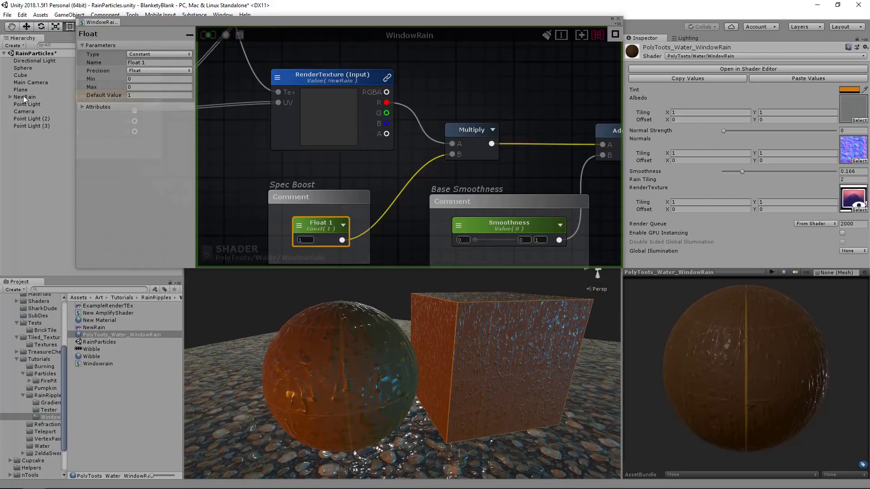
Step: Set the Spec Boost constant to 3 and save the shader
middle_drag(352, 110, 493, 151)
scroll(463, 143, down, 3)
scroll(403, 133, up, 3)
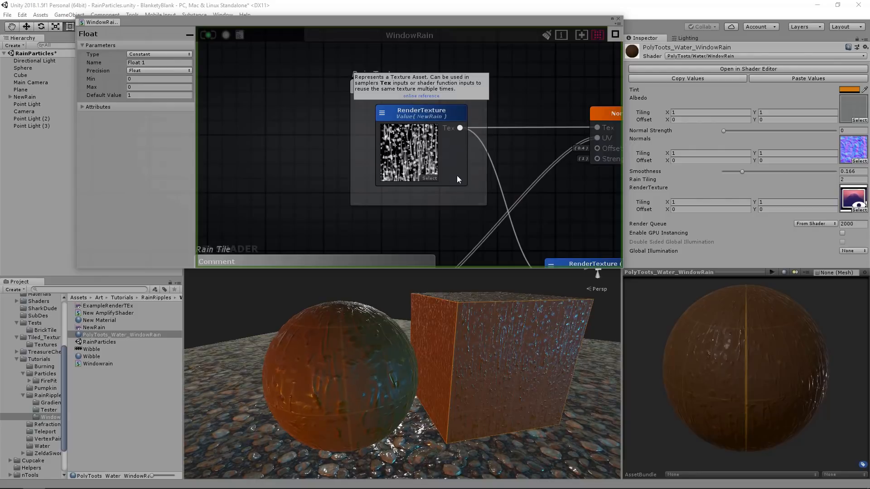
middle_drag(521, 231, 430, 99)
middle_drag(534, 218, 390, 123)
click(341, 204)
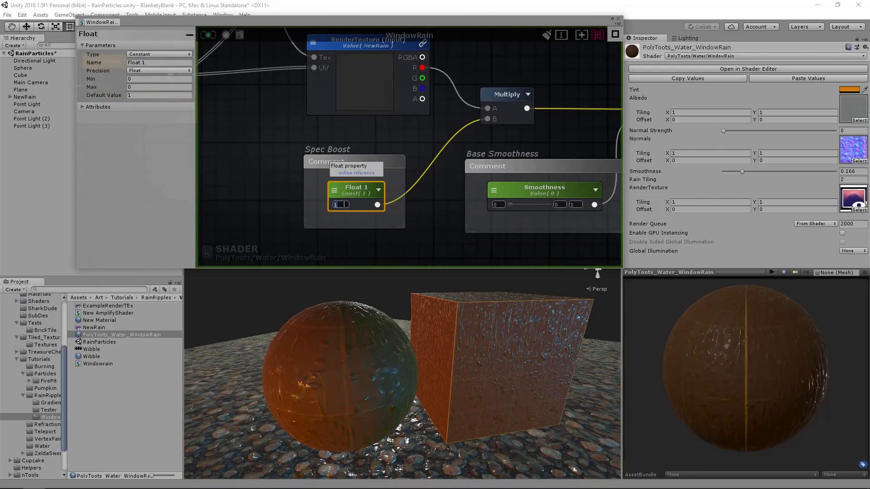
text(3)
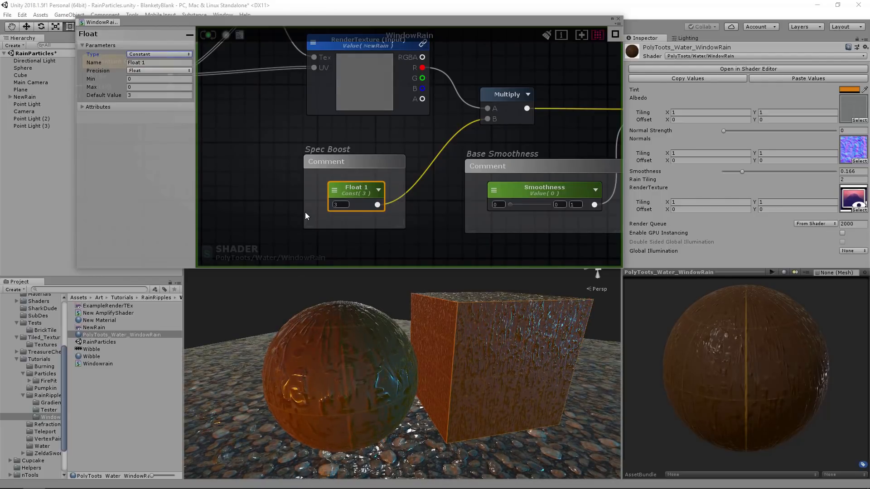
Step: Examine how the boosted rain texture and the Base Smoothness group combine in the Add node feeding the output
middle_drag(509, 98, 473, 115)
drag(322, 212, 320, 213)
click(336, 177)
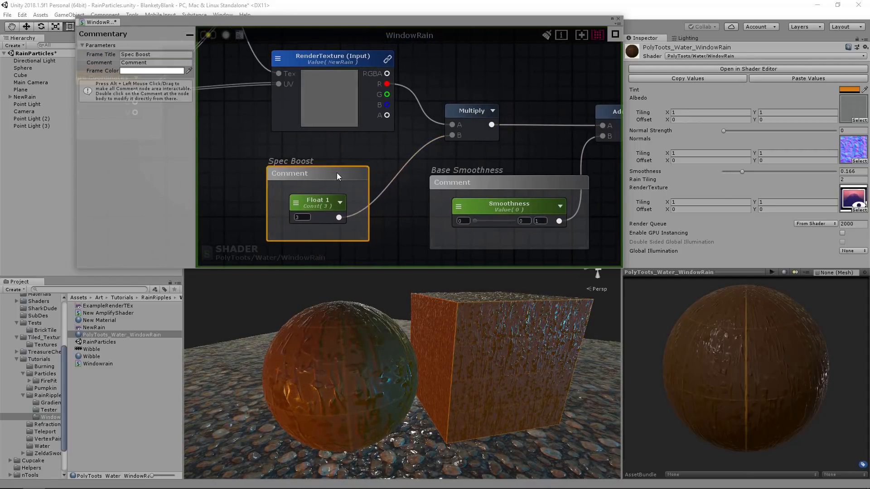
scroll(355, 155, down, 6)
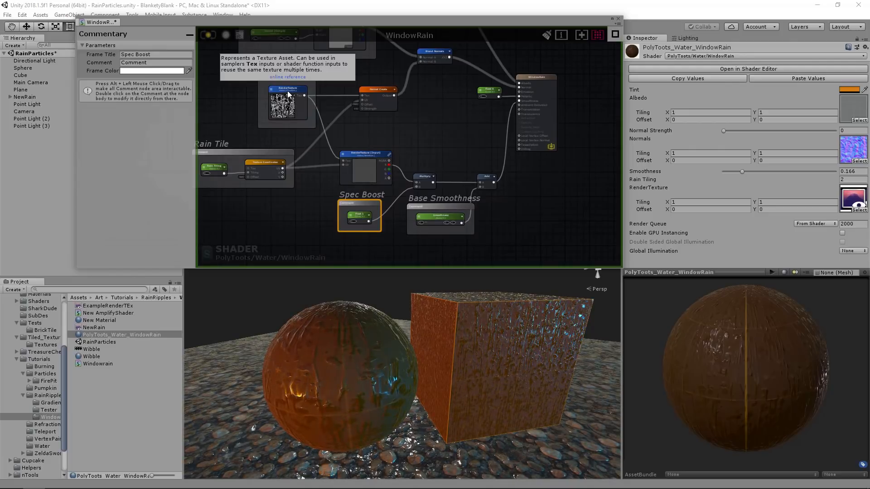
drag(362, 203, 360, 204)
scroll(455, 199, up, 5)
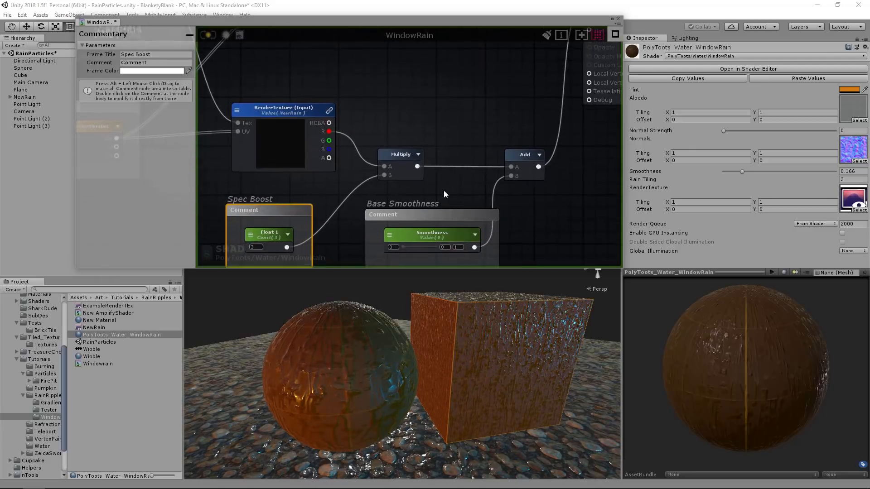
click(450, 146)
drag(449, 143, 446, 142)
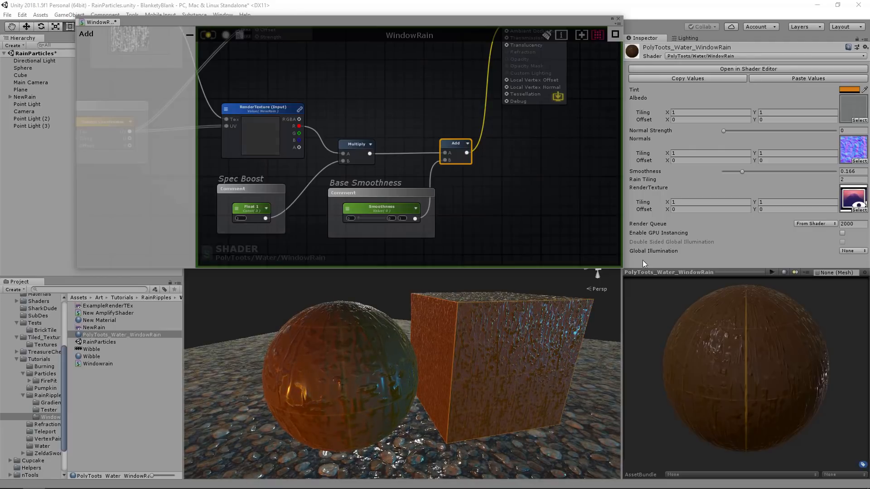
Step: Set the material's Smoothness to 0.406 and shift the Smoothness node and its Base Smoothness group slightly in the graph
drag(743, 171, 728, 180)
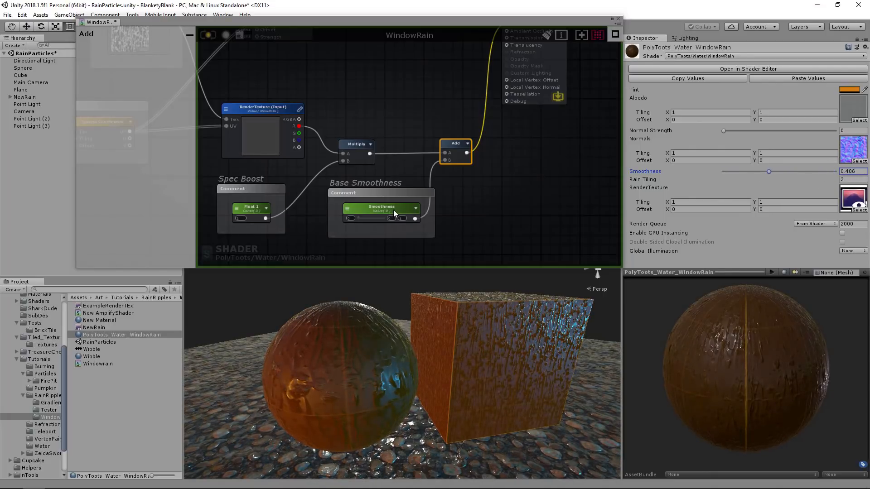
drag(387, 211, 394, 211)
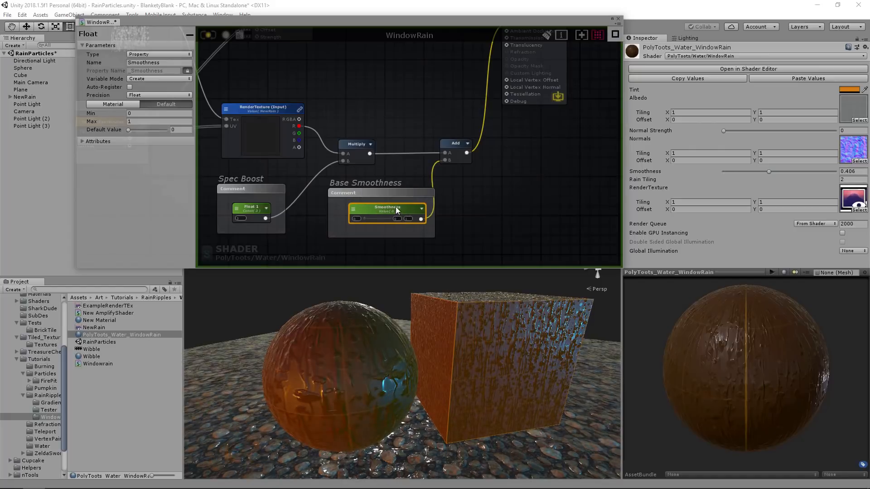
middle_drag(398, 200, 422, 162)
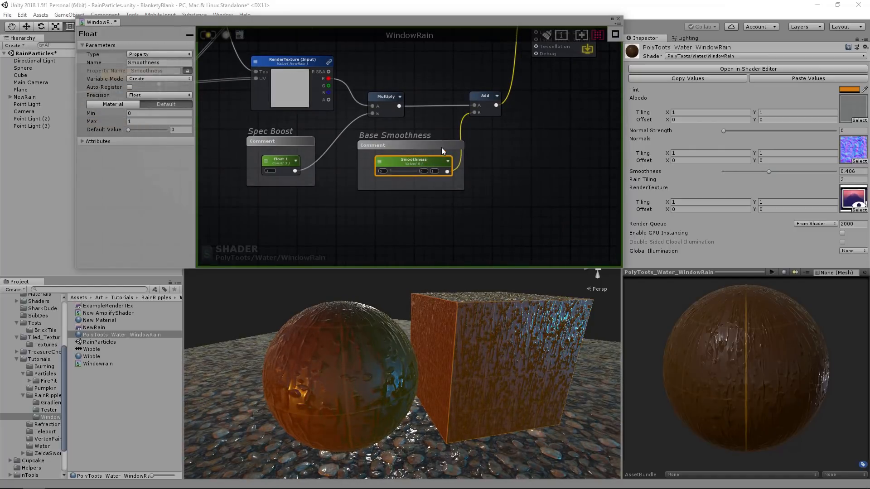
drag(453, 145, 460, 145)
Step: Add a Texture Sample node named Metallic below the Base Smoothness group, and delete it again
key(t)
click(396, 240)
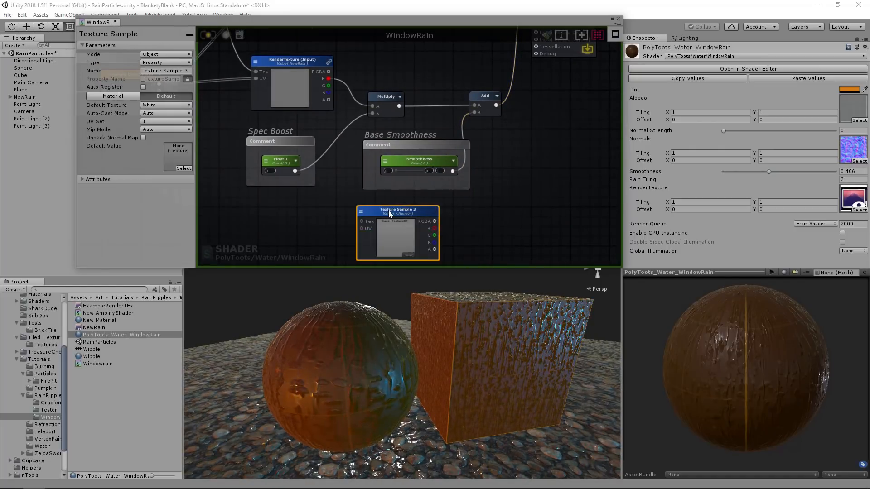
click(160, 71)
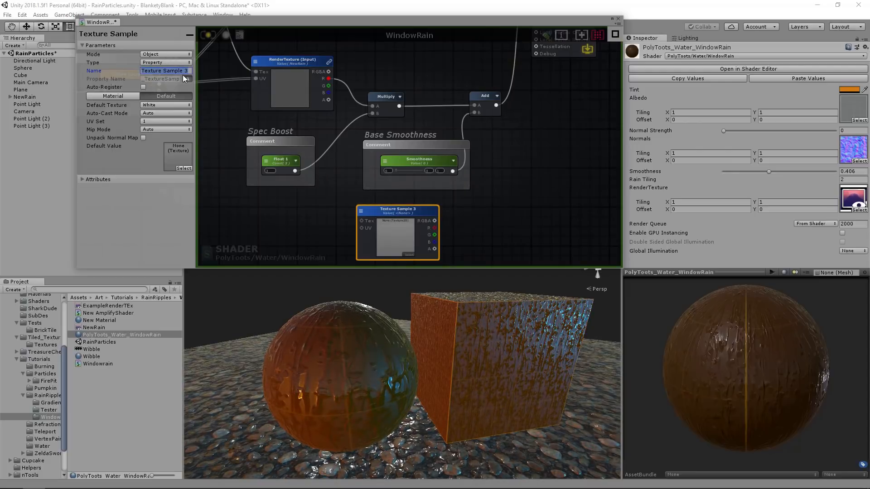
text(Metallic)
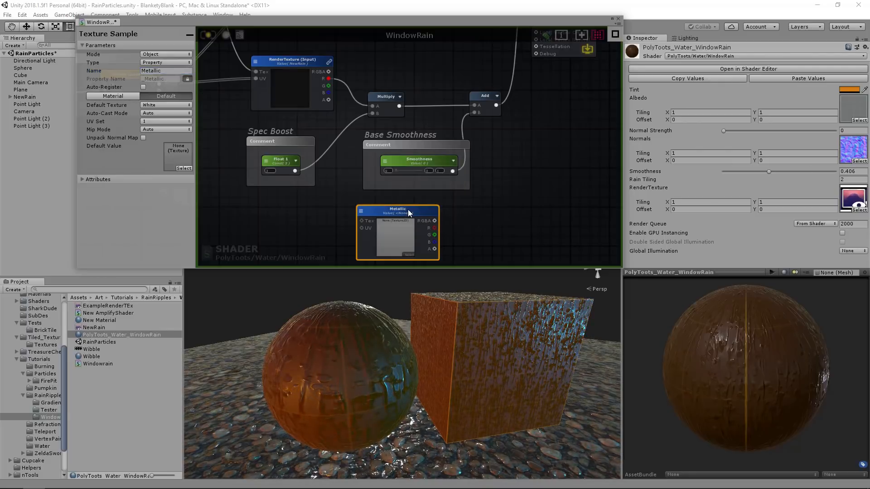
key(Delete)
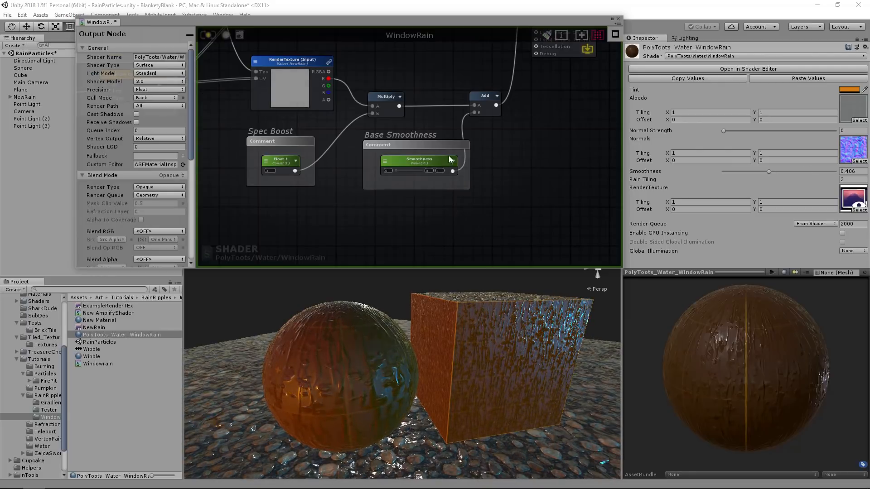
Step: Set the float constant feeding the Metallic input to 1 and save the shader
scroll(469, 178, down, 5)
scroll(464, 171, up, 5)
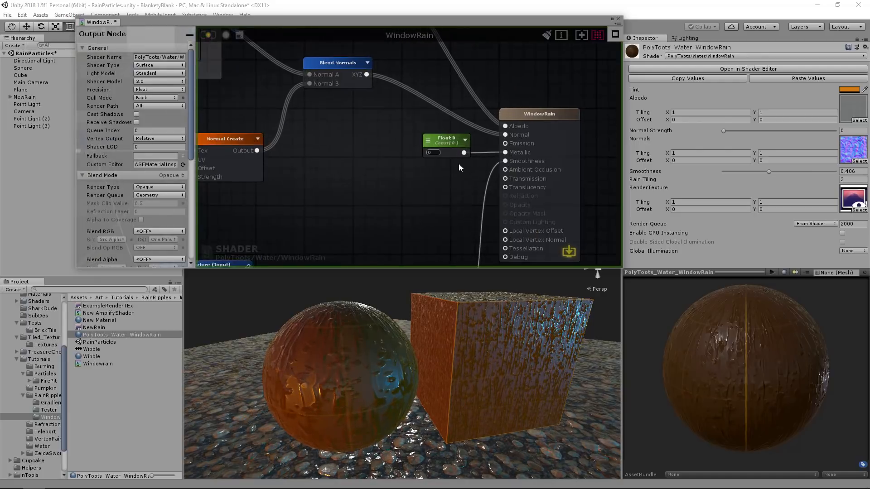
click(444, 142)
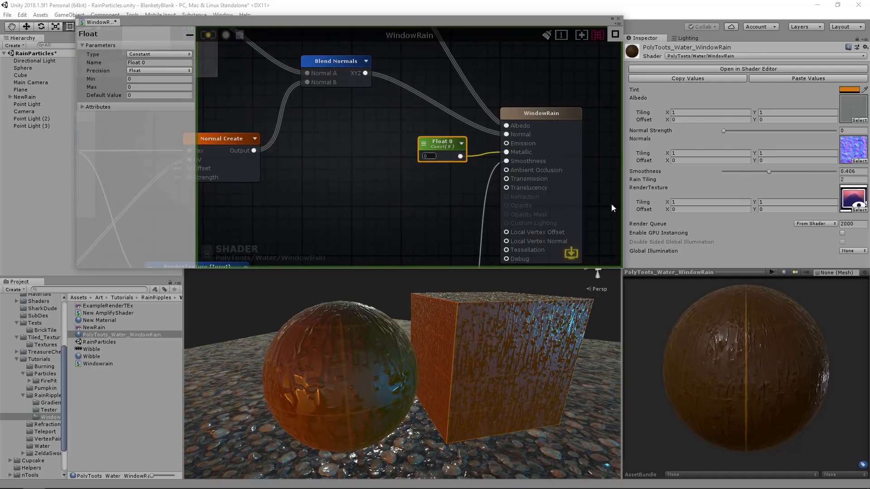
mouse_move(474, 349)
alt+mouse_down()
mouse_move(460, 342)
mouse_move(443, 357)
mouse_move(464, 358)
alt+mouse_up()
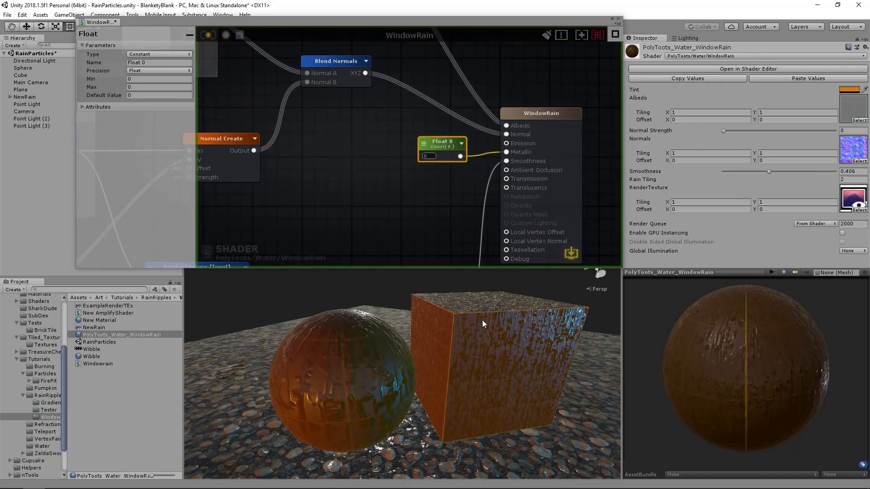
click(430, 157)
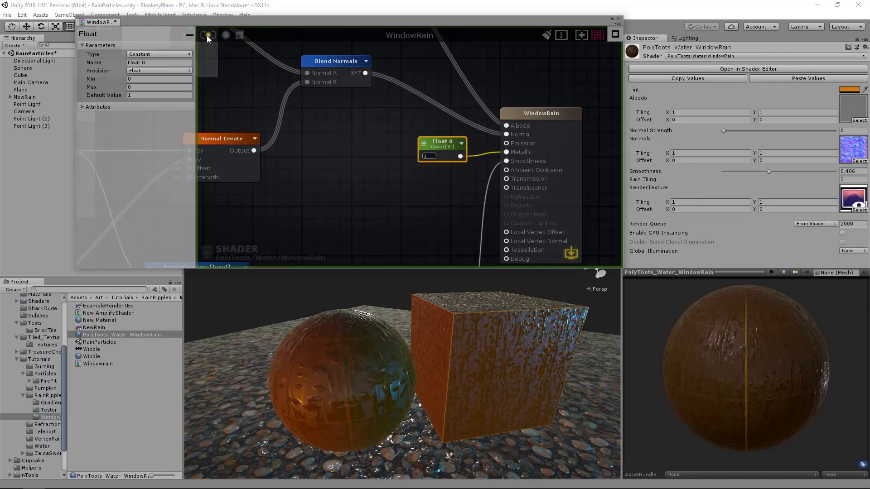
click(452, 154)
drag(439, 146, 434, 148)
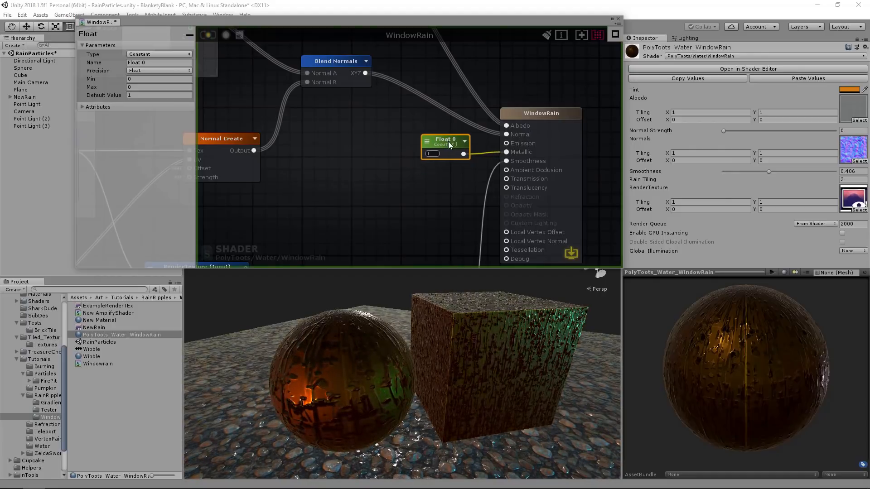
Step: Check the metallic look on the sphere and cube, set the Metallic constant to 0, and save the shader
alt+drag(396, 294, 389, 355)
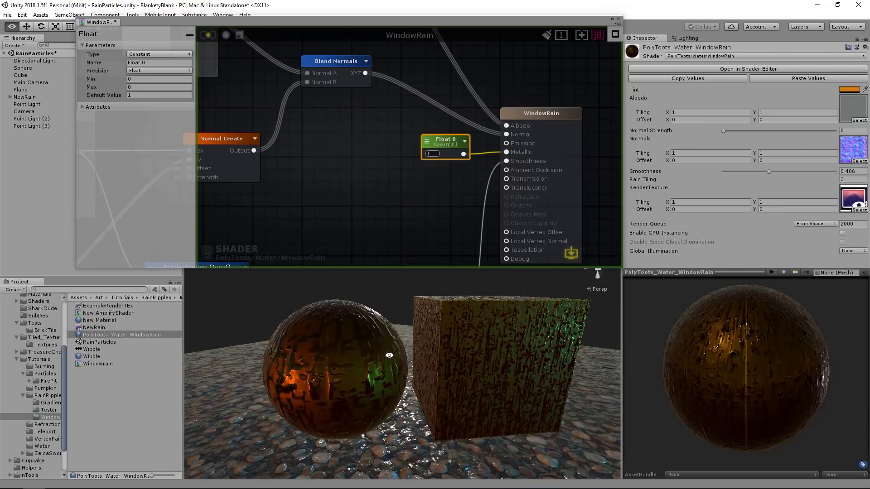
click(434, 154)
text(0)
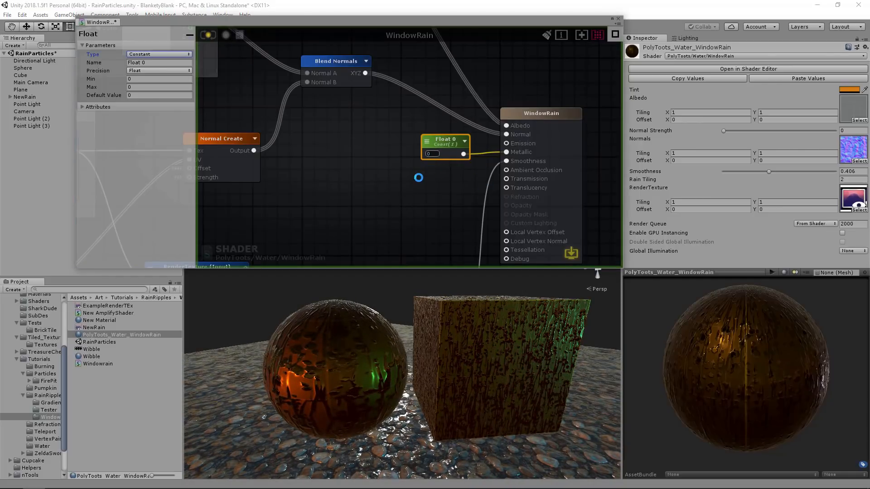
scroll(419, 178, down, 6)
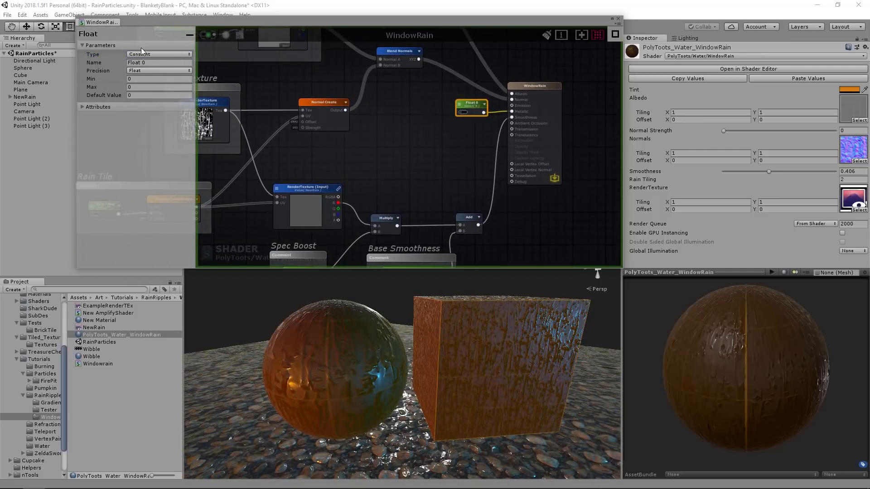
Step: Enlarge the shader editor window and frame the entire WindowRain graph, from Albedo down to Base Smoothness
click(404, 167)
scroll(405, 167, down, 5)
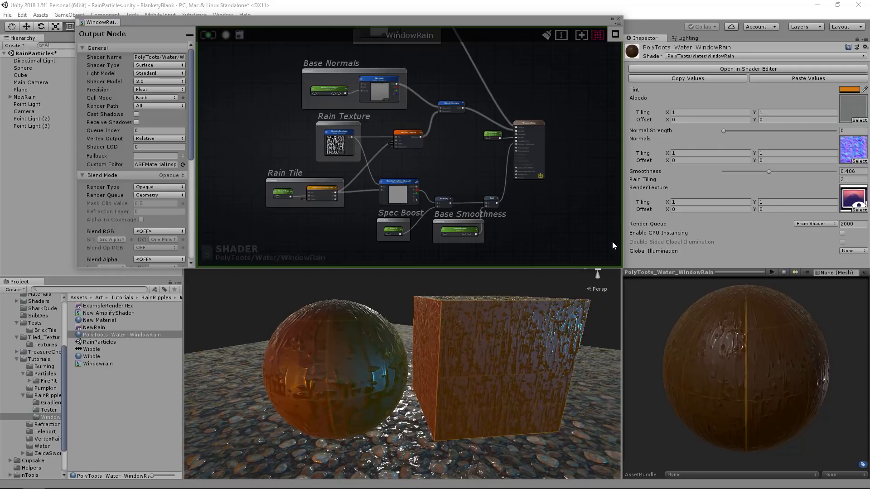
drag(506, 21, 495, 14)
middle_drag(606, 254, 604, 251)
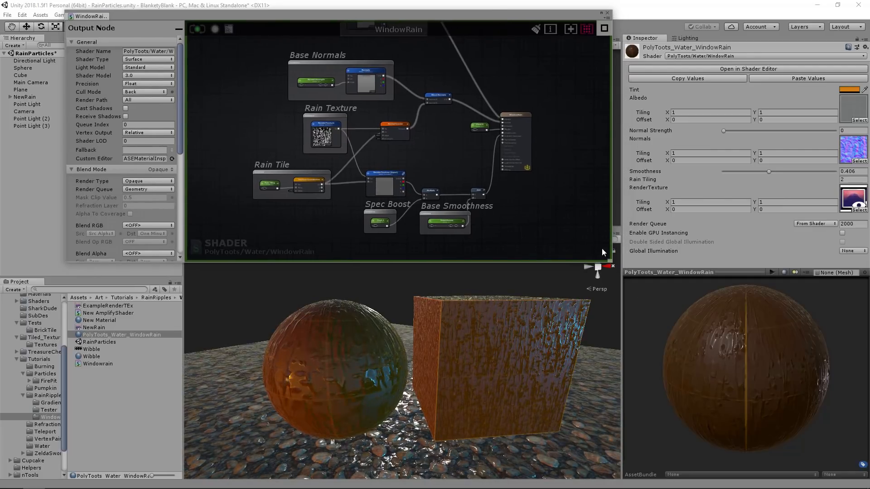
drag(611, 259, 770, 410)
scroll(604, 270, up, 2)
middle_drag(528, 246, 543, 286)
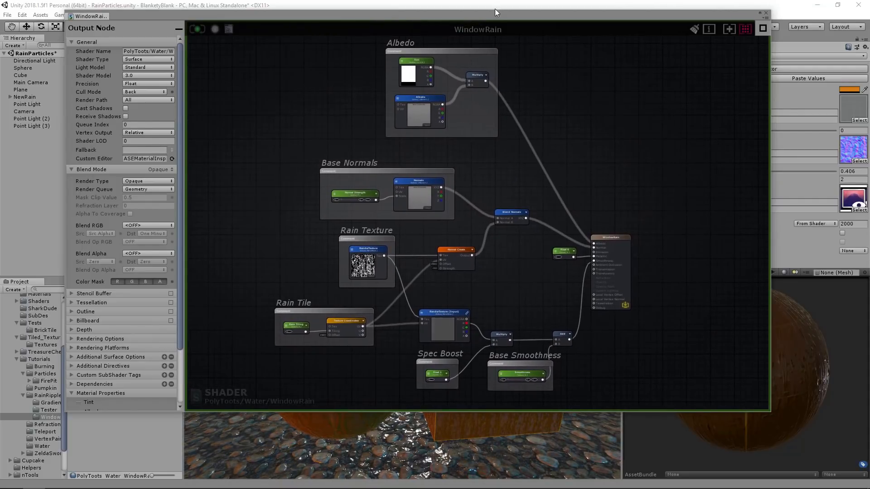
middle_drag(513, 157, 527, 156)
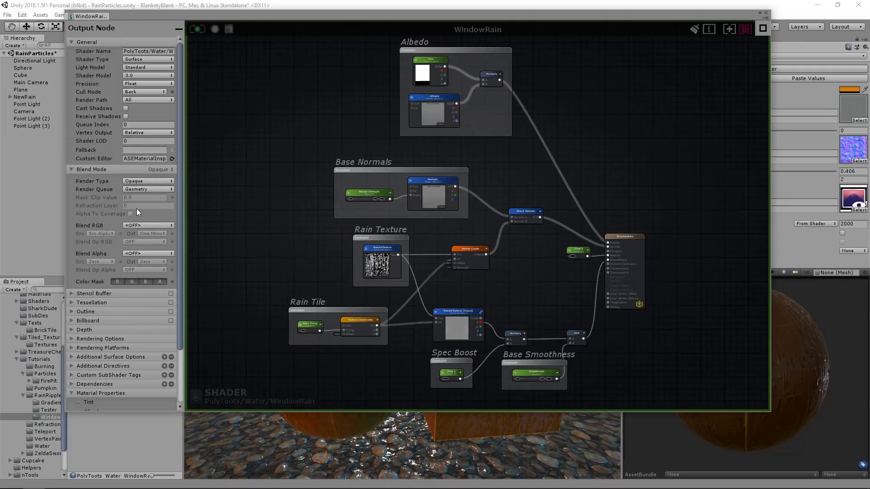
Step: Collapse the output node's General and Blend Mode settings, and shrink the shader editor window while keeping the whole WindowRain graph in view
click(114, 40)
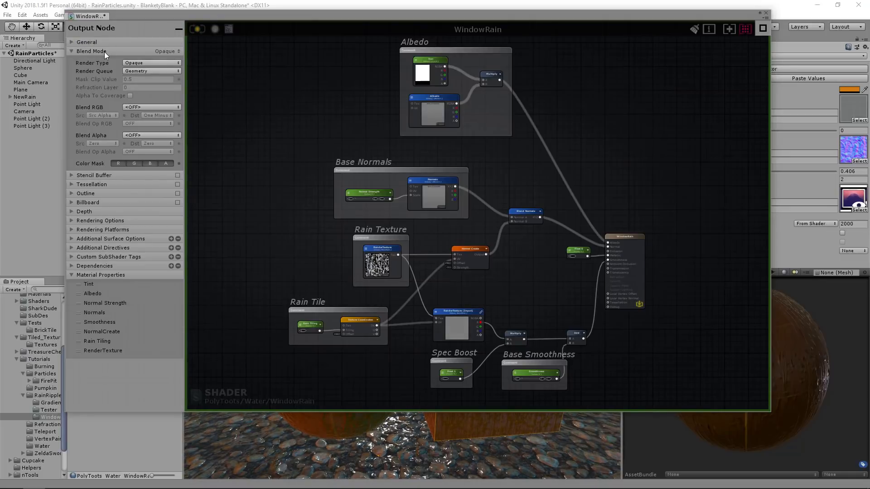
click(104, 52)
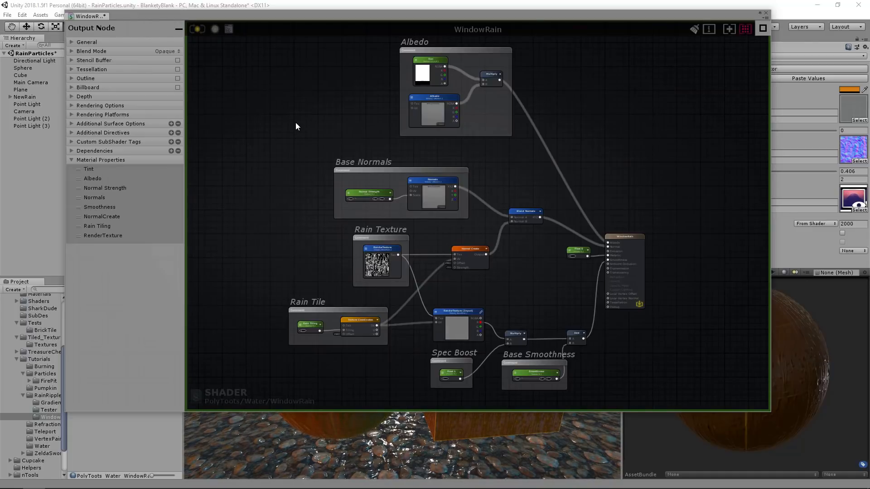
drag(373, 18, 373, 25)
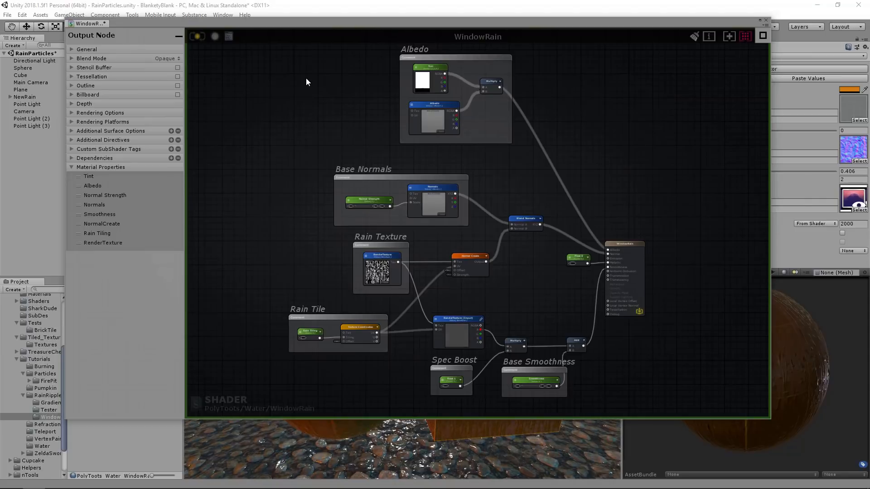
drag(770, 419, 678, 361)
scroll(528, 195, down, 3)
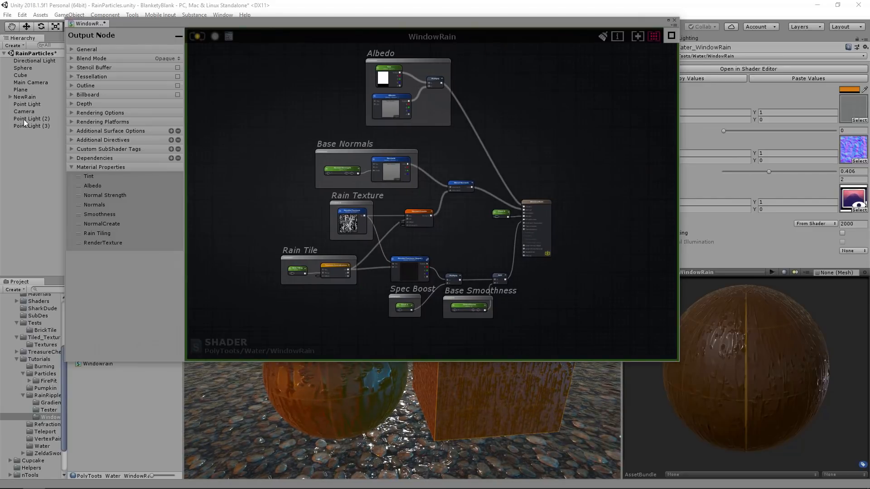
Step: Look over the finished WindowRain graph and close the shader editor to return to the rain scene
middle_drag(540, 185, 556, 188)
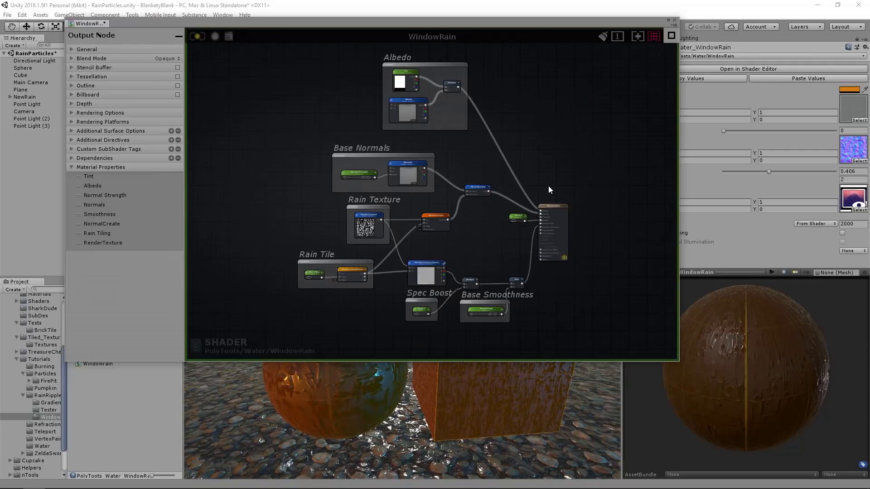
middle_drag(498, 178, 474, 174)
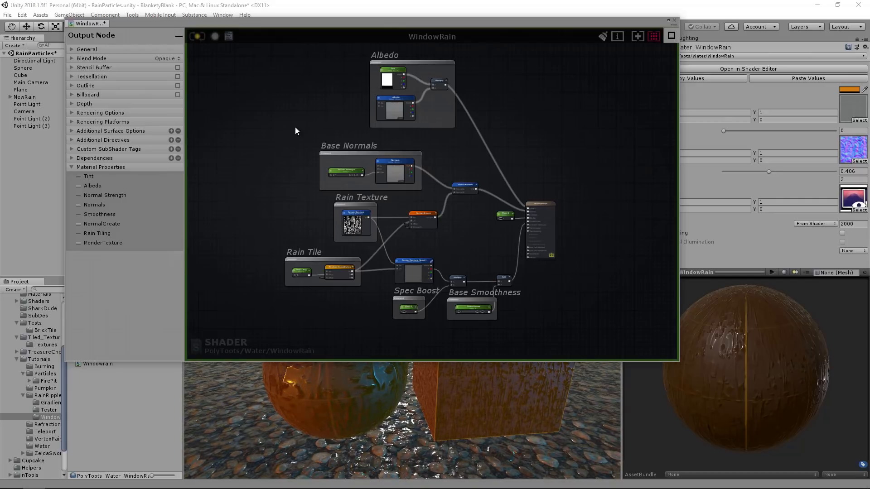
click(674, 21)
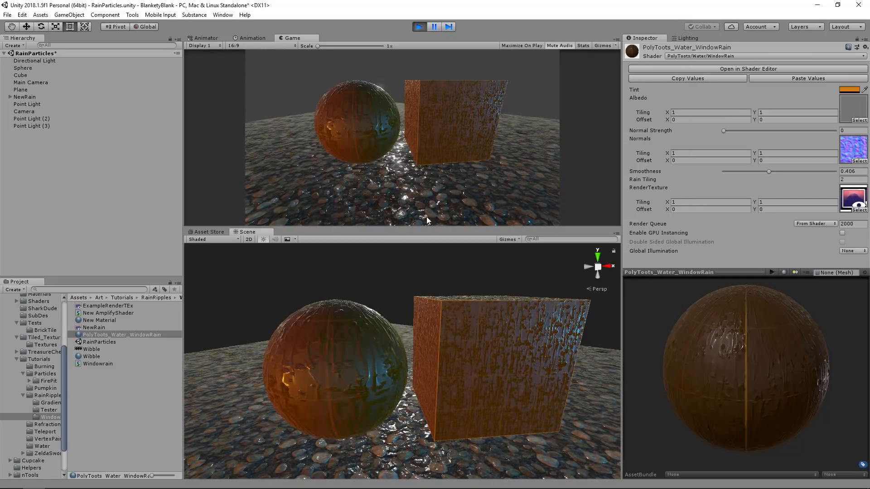